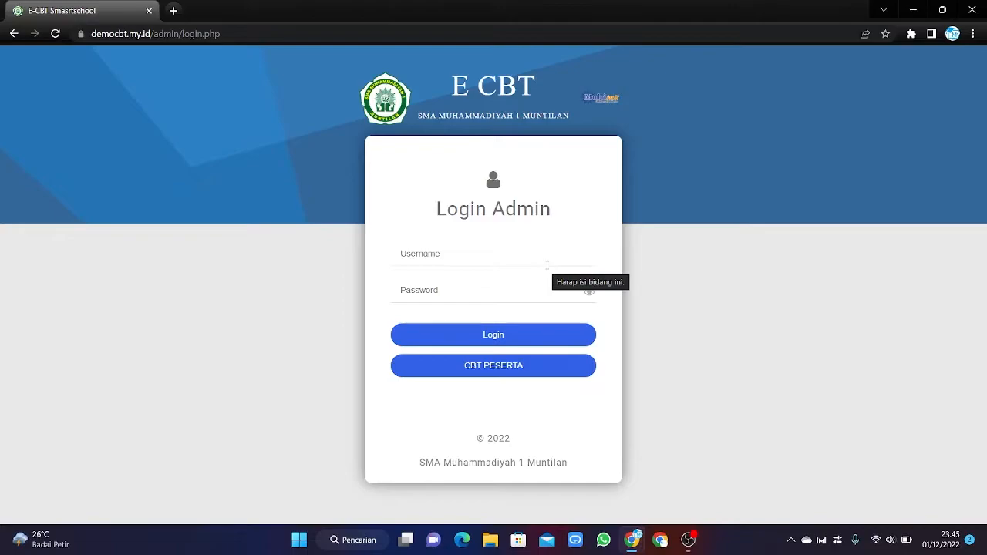
Log in with the admin username and password, and dismiss Chrome's leaked-password warning.
{"action": "left_click", "coordinate": [540, 258]}
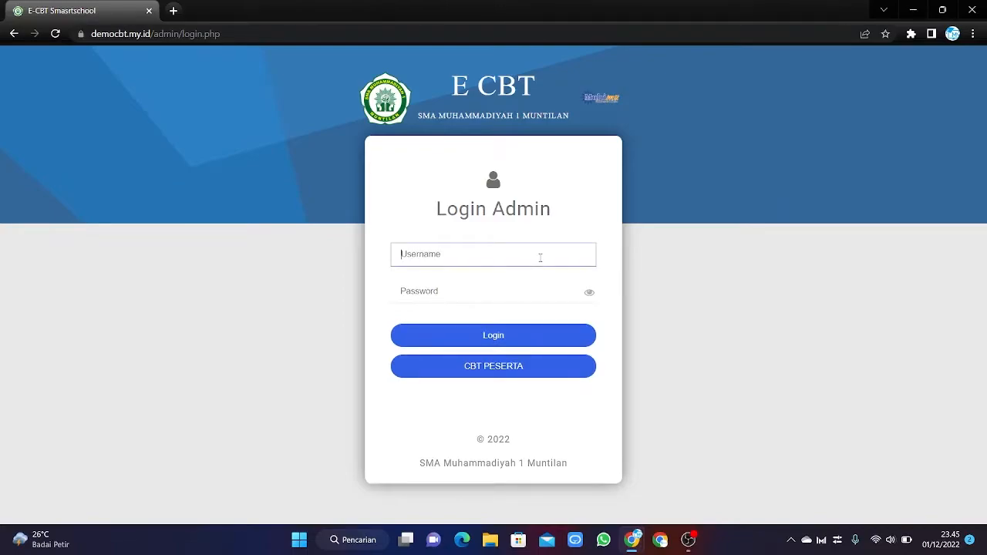
{"action": "type", "text": "admin"}
{"action": "left_click", "coordinate": [535, 283]}
{"action": "type", "text": "admin"}
{"action": "type", "text": "•••••"}
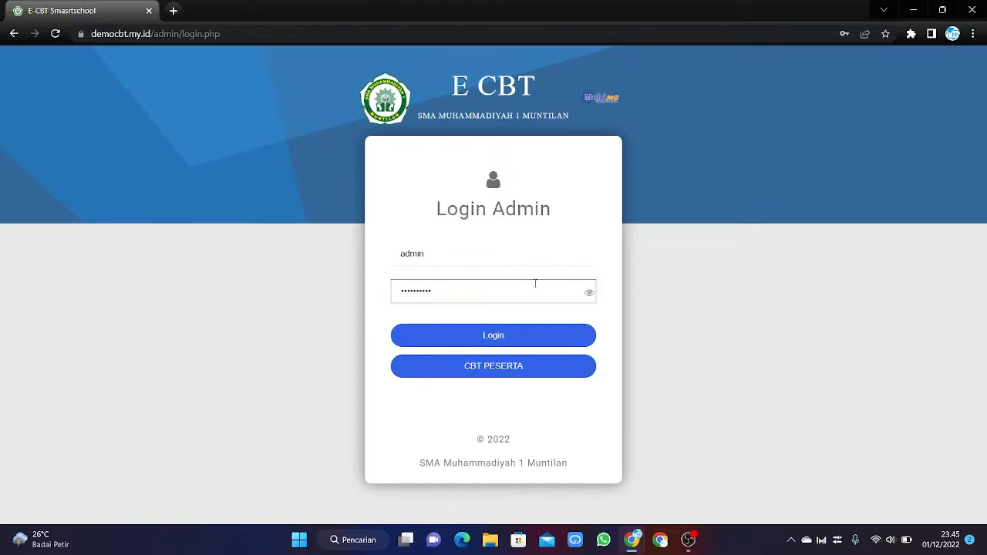
{"action": "left_click", "coordinate": [514, 342]}
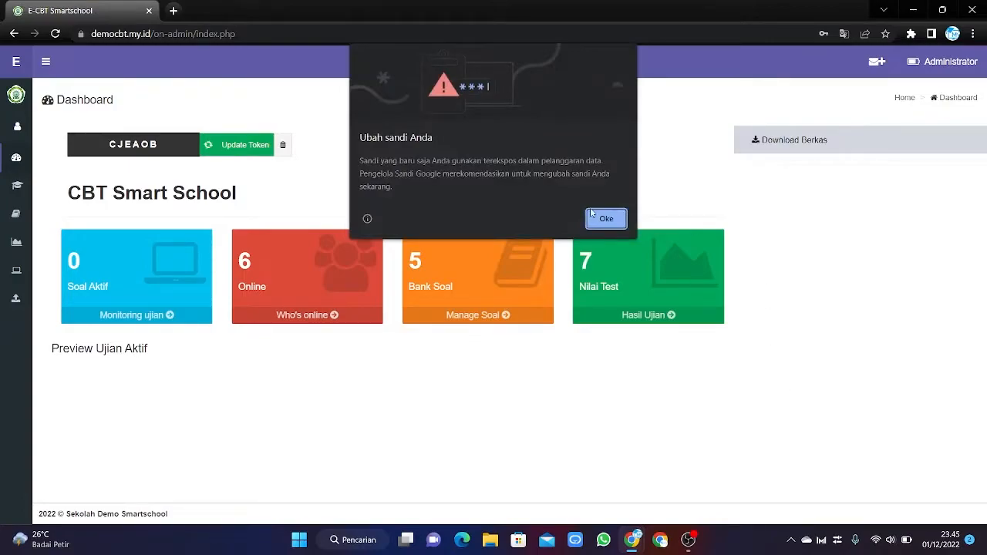
{"action": "left_click", "coordinate": [607, 220]}
Close Chrome's 'Simpan sandi?' save-password bubble.
{"action": "left_click", "coordinate": [888, 55]}
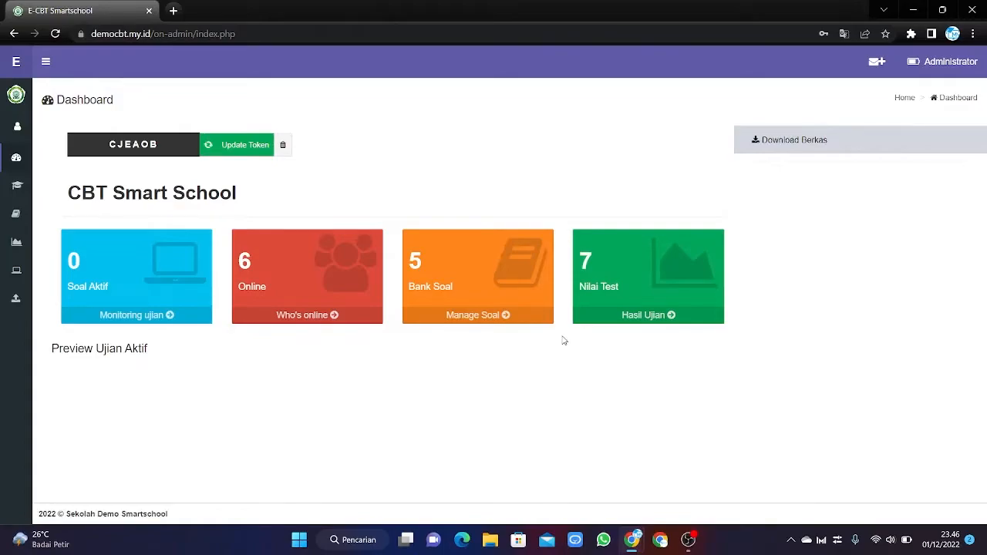
Check the Who's online list of six students, then close it.
{"action": "left_click", "coordinate": [333, 315]}
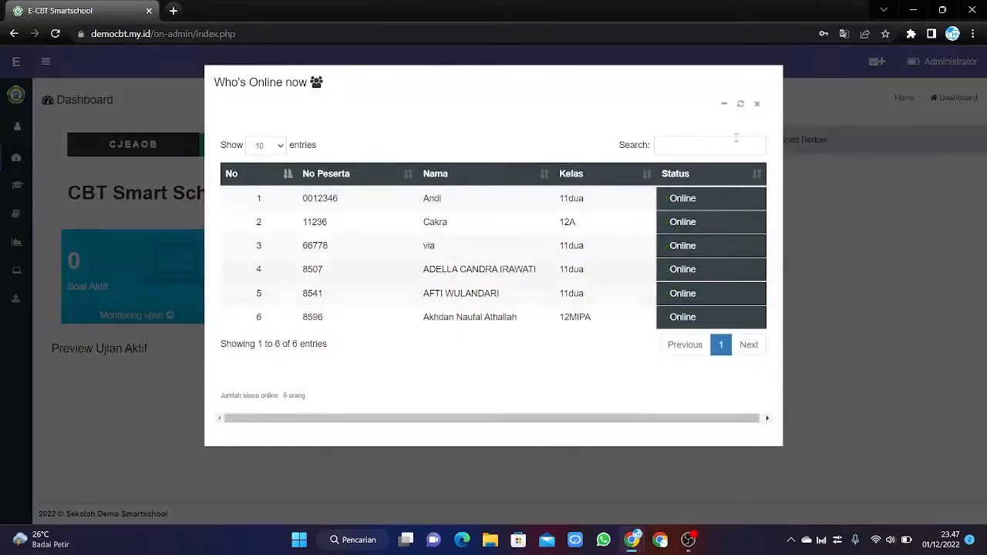
{"action": "left_click", "coordinate": [757, 105]}
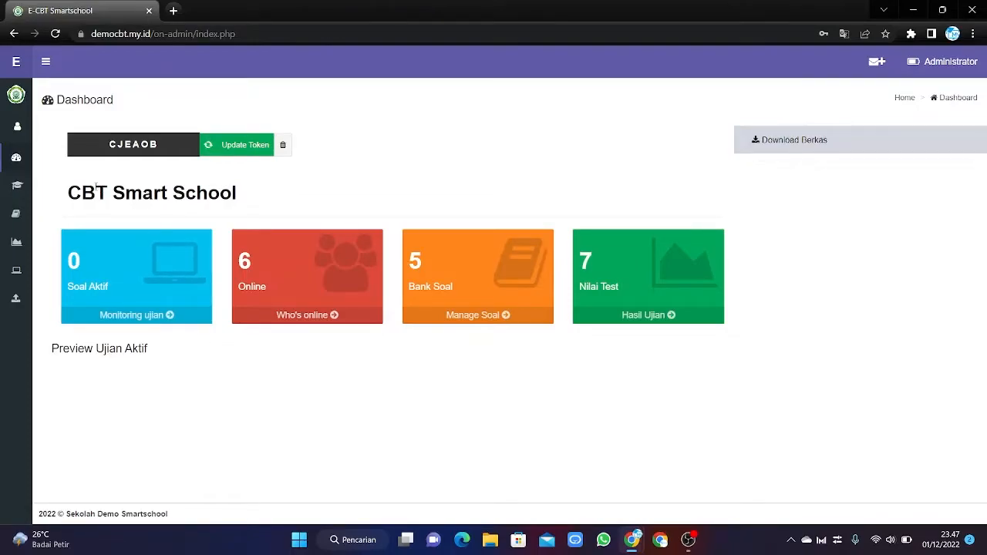
{"action": "mouse_move", "coordinate": [19, 186]}
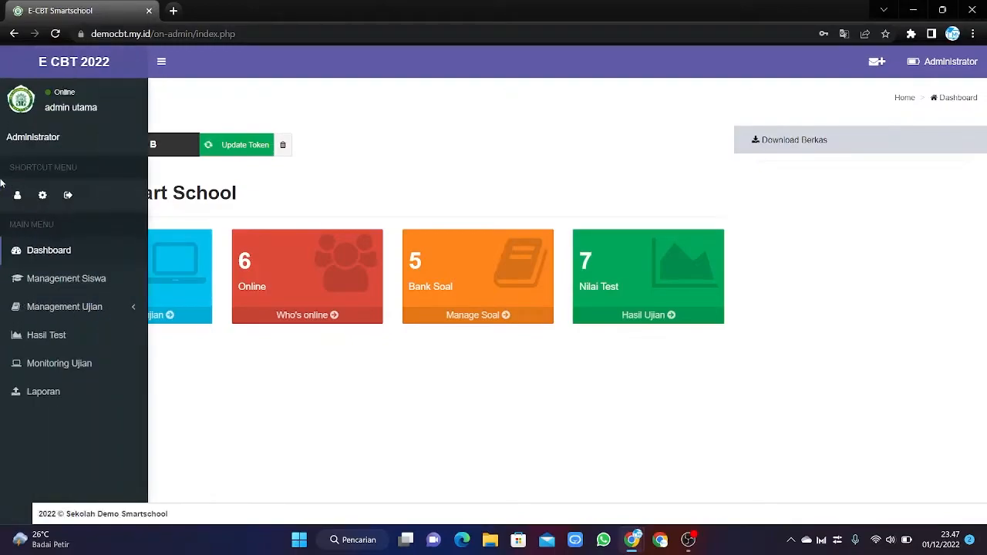
Open Detail Siswa under Management Siswa and show the Password column in the student table.
{"action": "left_click", "coordinate": [77, 278]}
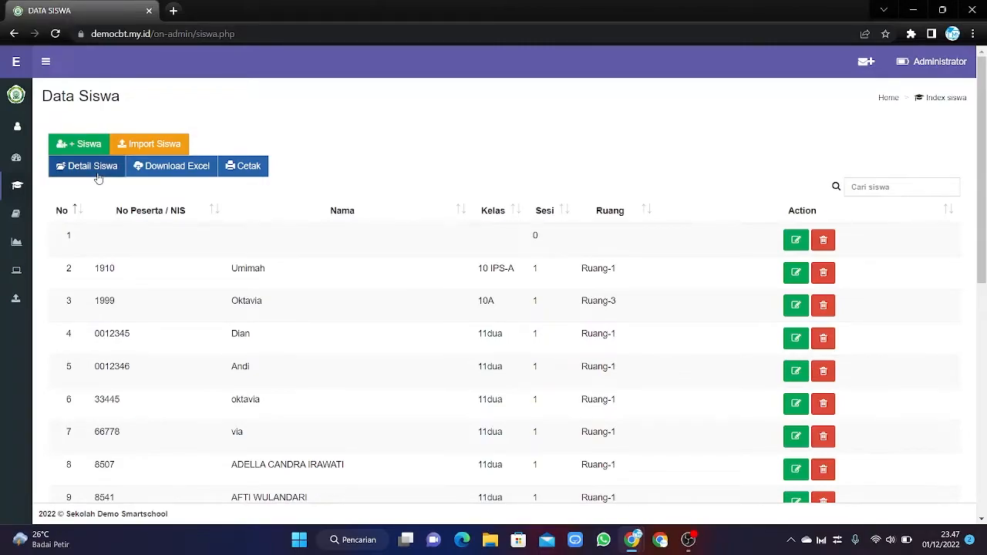
{"action": "left_click", "coordinate": [98, 176]}
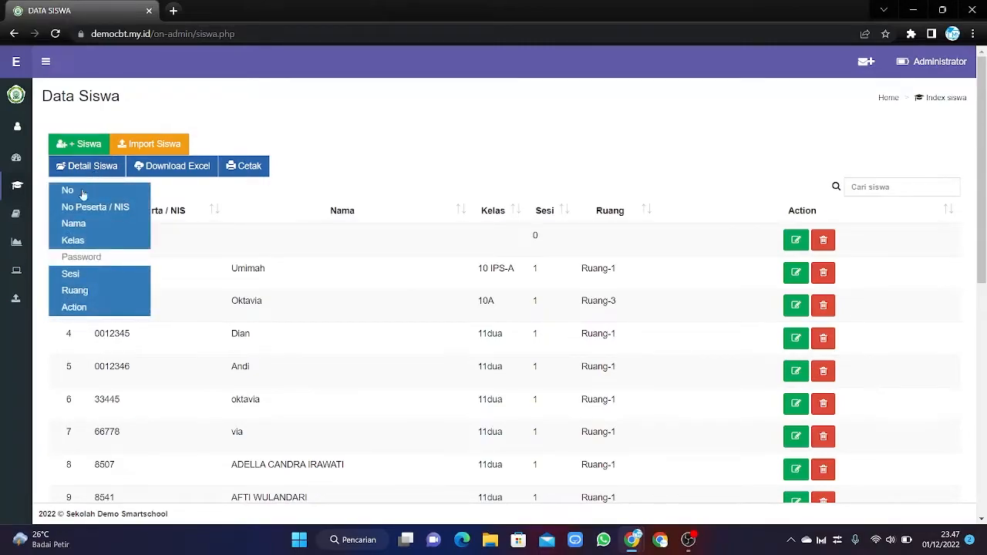
{"action": "left_click", "coordinate": [95, 260]}
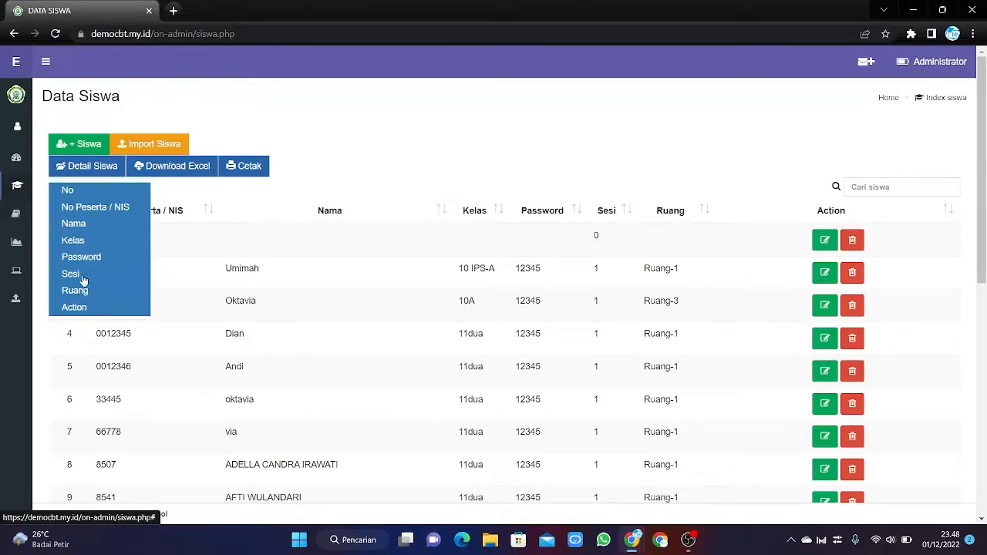
{"action": "left_click", "coordinate": [186, 195]}
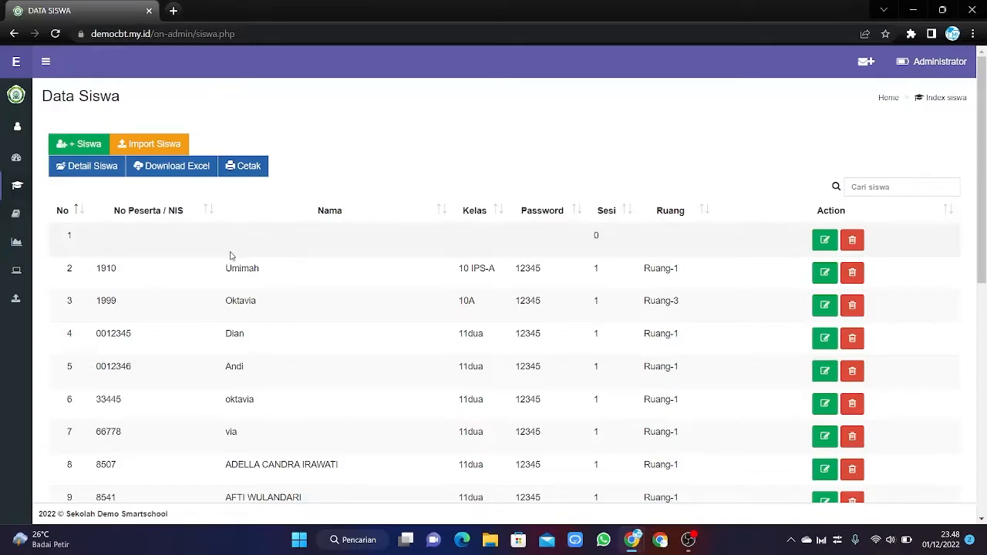
{"action": "scroll", "coordinate": [214, 313], "scroll_direction": "down", "scroll_amount": 6}
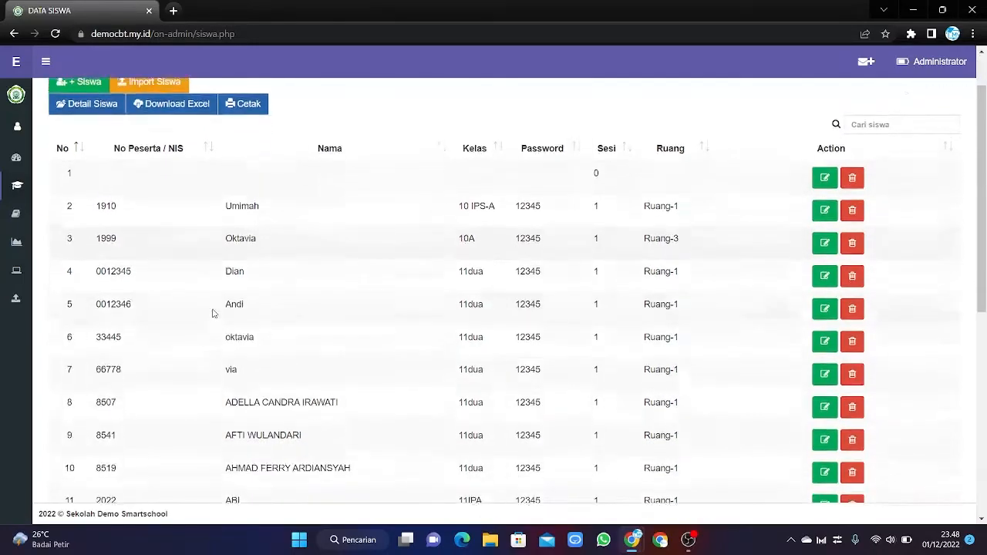
{"action": "scroll", "coordinate": [214, 313], "scroll_direction": "up", "scroll_amount": 6}
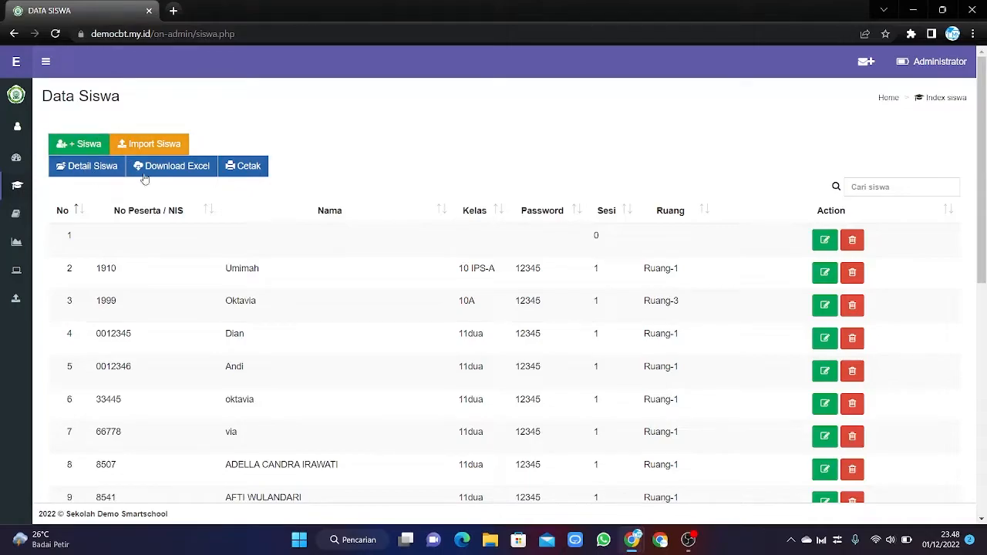
Start a new student entry with NIS, name, class 11, Rombel A and a password.
{"action": "left_click", "coordinate": [72, 147]}
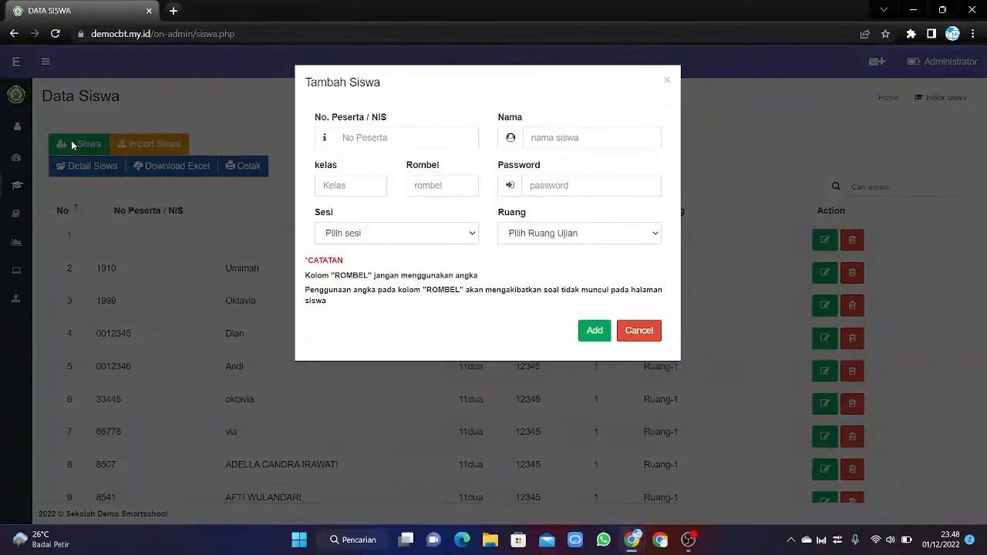
{"action": "left_click", "coordinate": [406, 140]}
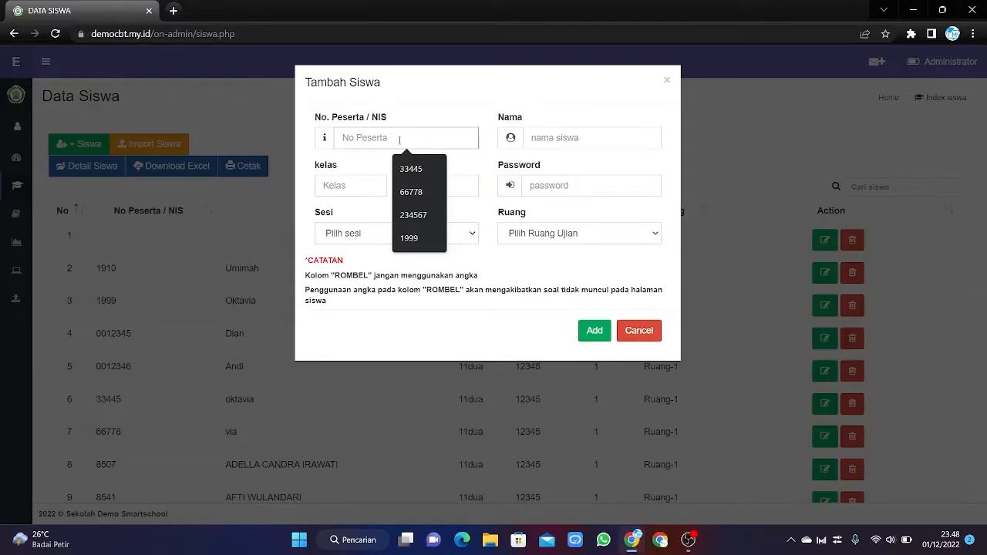
{"action": "type", "text": "1"}
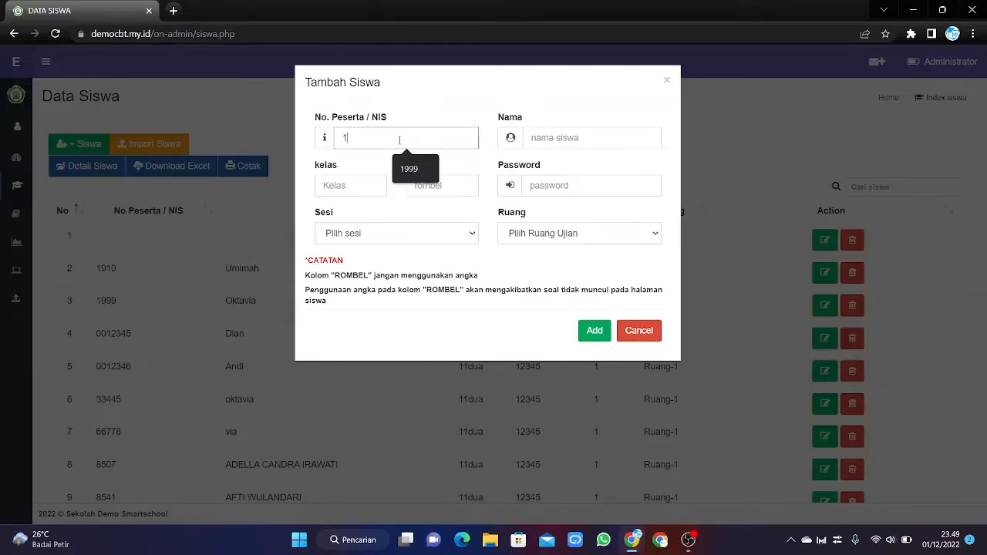
{"action": "type", "text": "997"}
{"action": "left_click", "coordinate": [545, 136]}
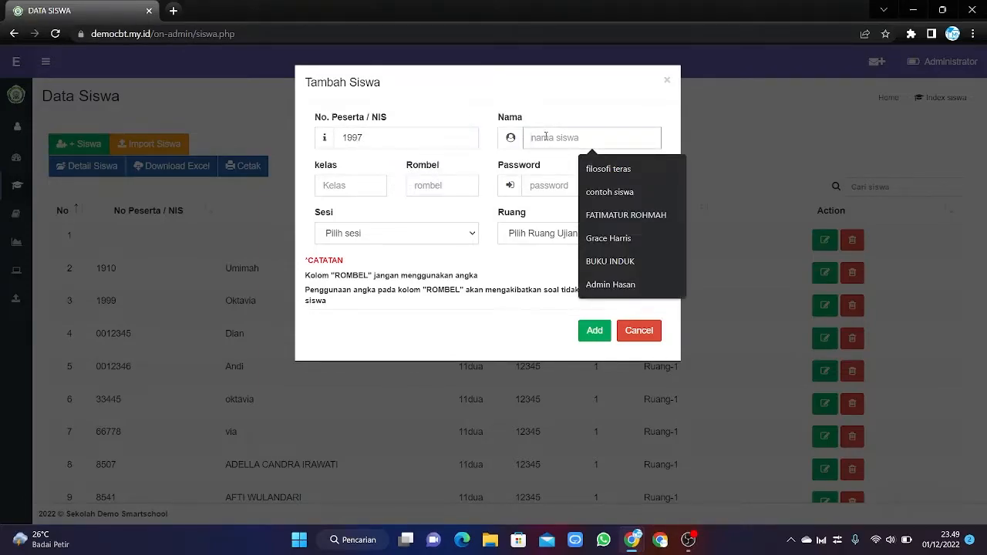
{"action": "type", "text": "agung"}
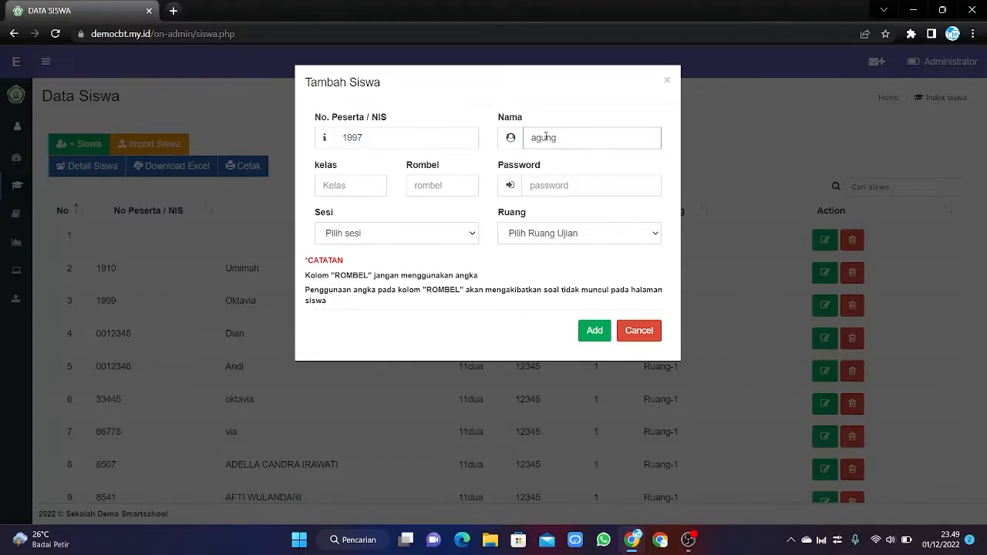
{"action": "left_click", "coordinate": [345, 189]}
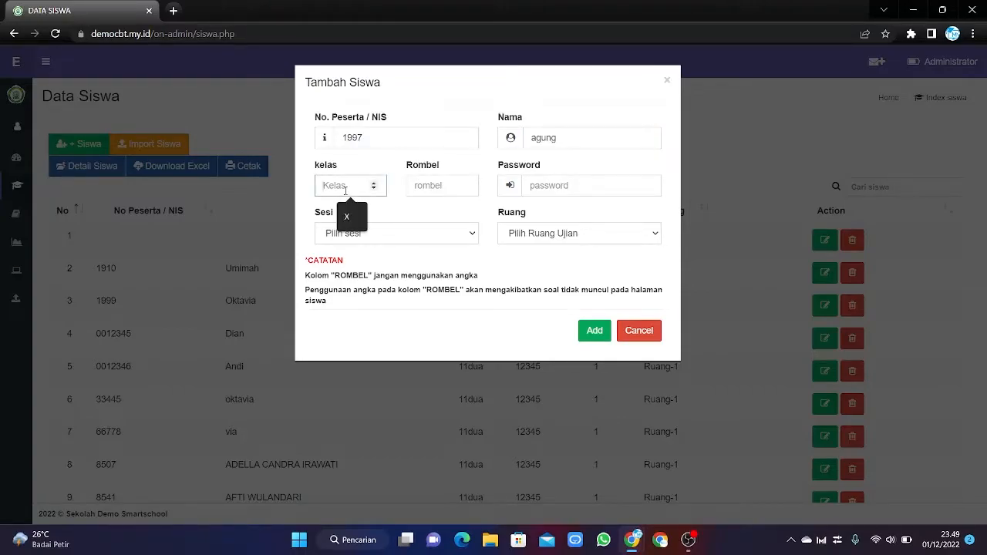
{"action": "type", "text": "11"}
{"action": "left_click", "coordinate": [468, 187]}
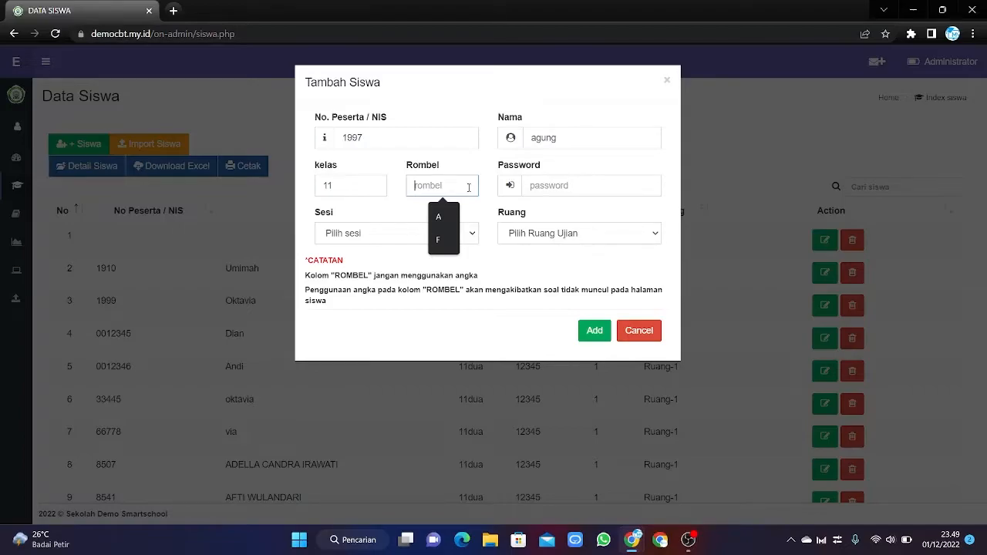
{"action": "type", "text": "A"}
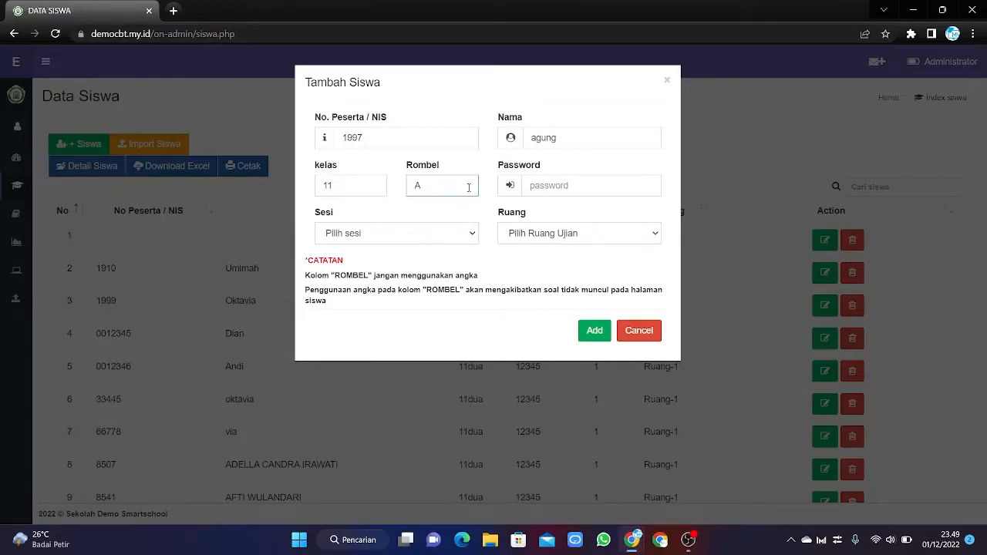
{"action": "left_click", "coordinate": [570, 188]}
{"action": "type", "text": "1"}
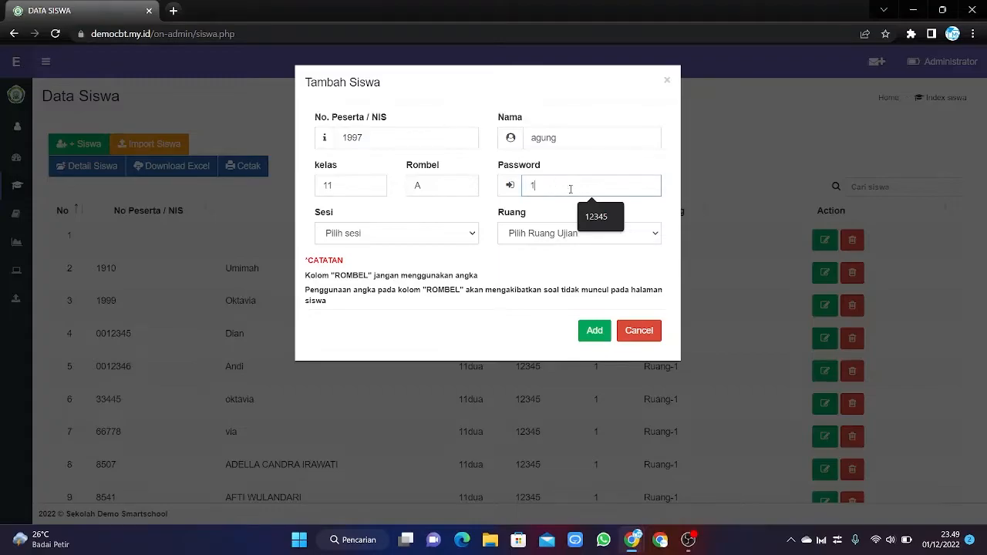
{"action": "type", "text": "2345"}
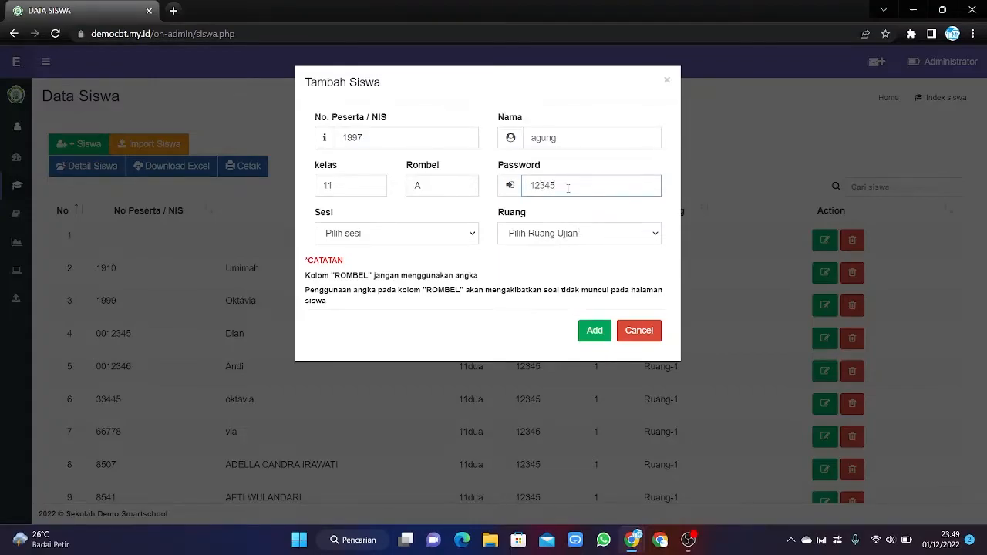
Assign the student to session 1 and exam room Ruang 1, then save.
{"action": "left_click", "coordinate": [468, 235]}
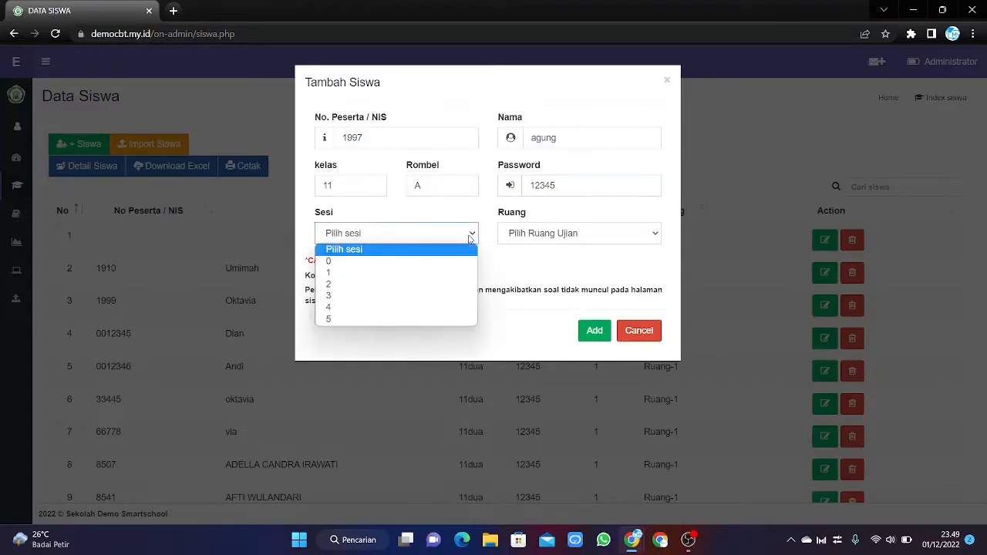
{"action": "left_click", "coordinate": [360, 275]}
{"action": "left_click", "coordinate": [563, 241]}
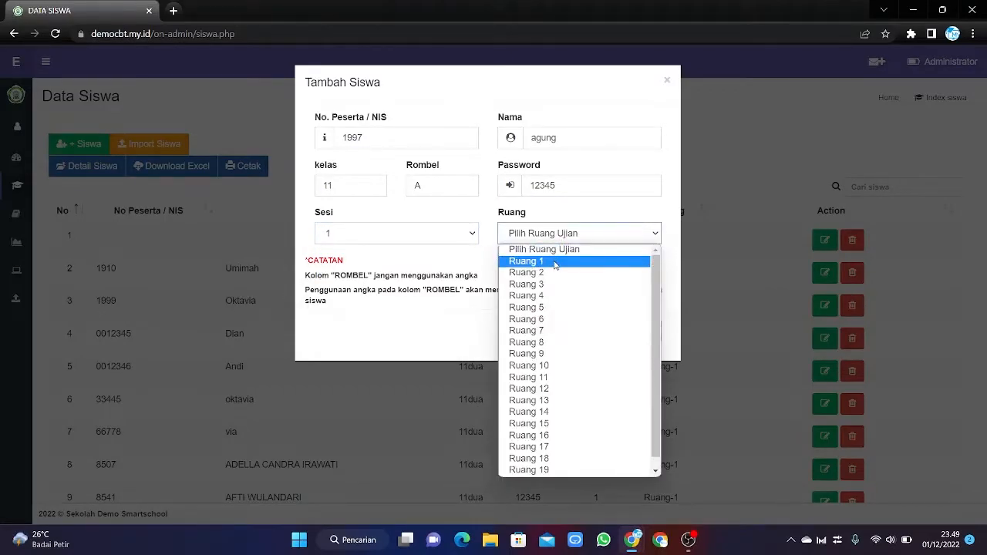
{"action": "left_click", "coordinate": [556, 259]}
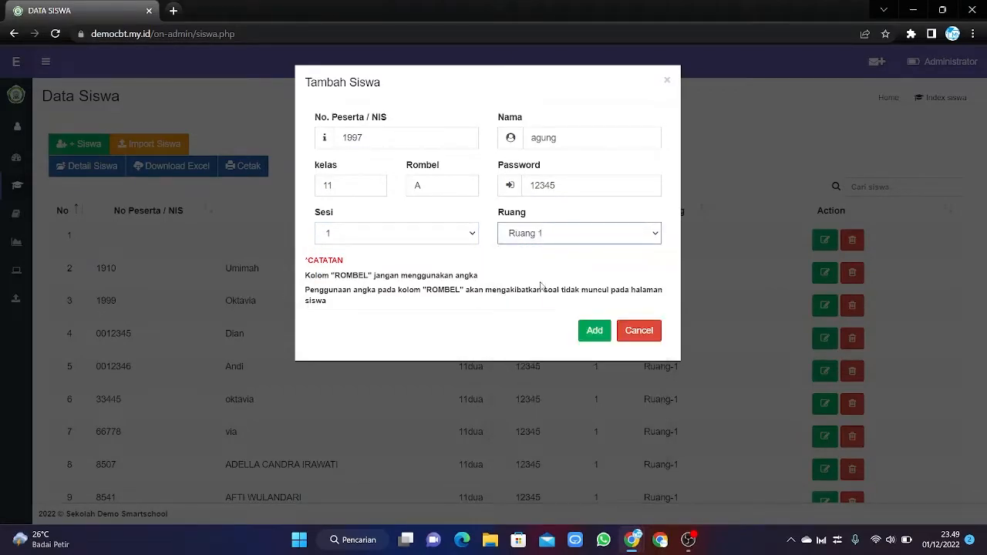
{"action": "left_click", "coordinate": [594, 332]}
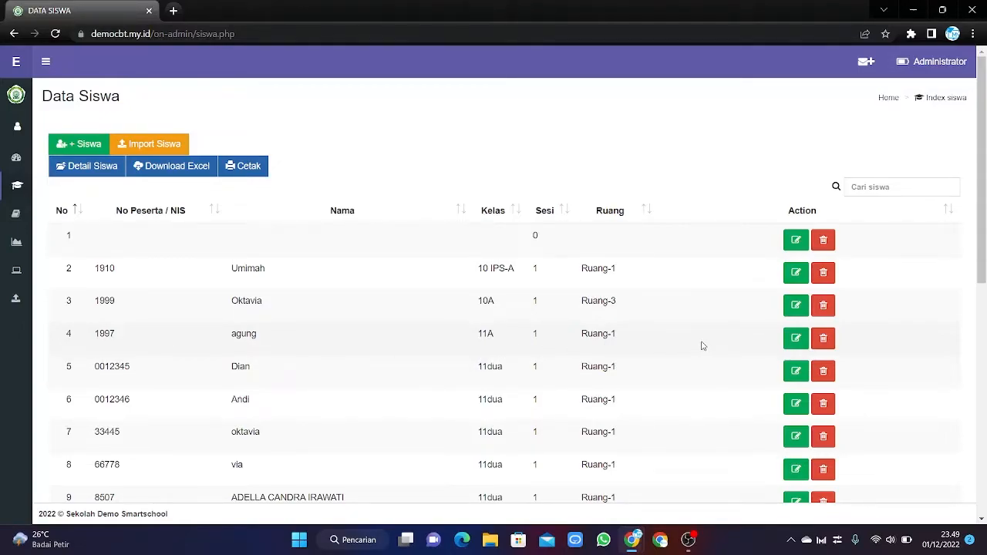
{"action": "left_click", "coordinate": [804, 339]}
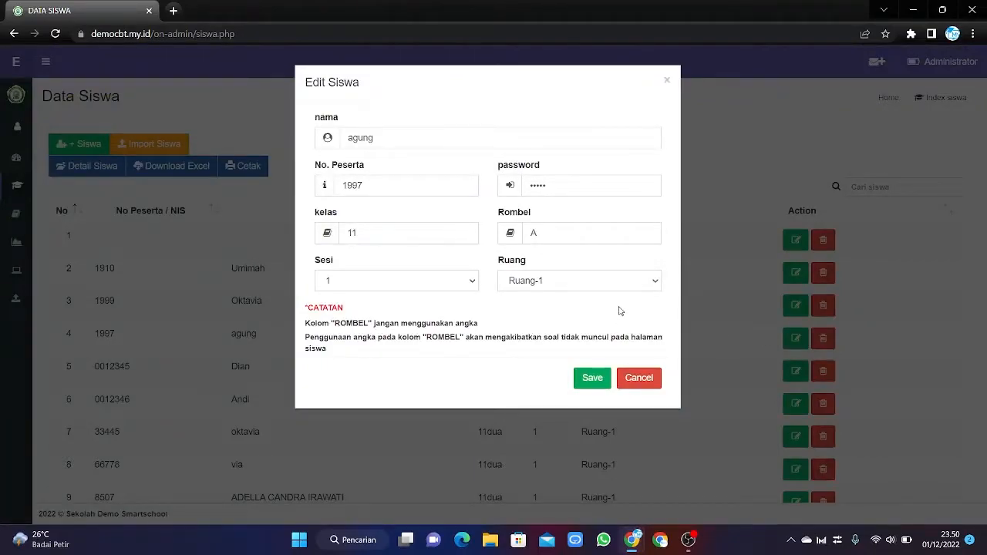
{"action": "left_click", "coordinate": [668, 80]}
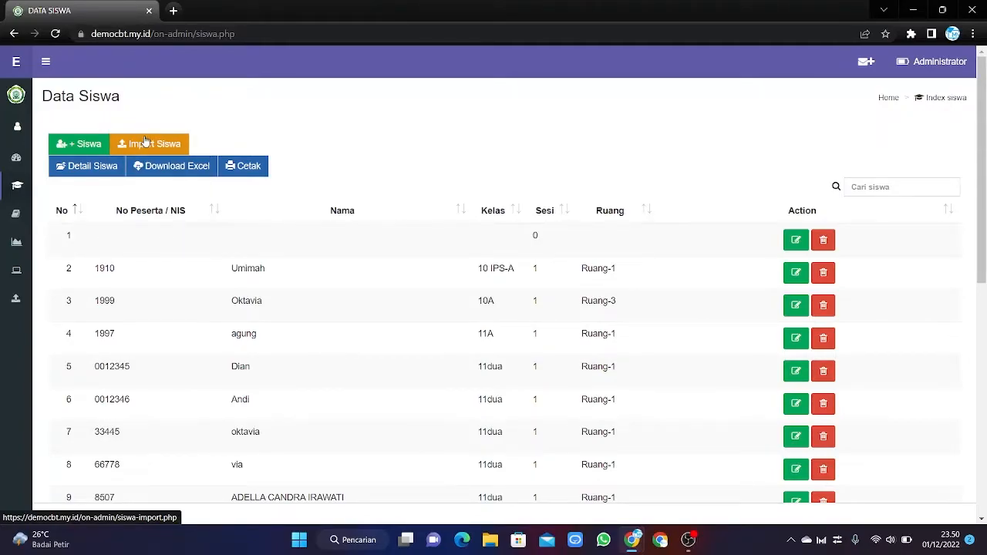
On Import Siswa, download the Xls student template and dismiss the Sukses! message.
{"action": "scroll", "coordinate": [203, 235], "scroll_direction": "down", "scroll_amount": 4}
{"action": "scroll", "coordinate": [204, 236], "scroll_direction": "down", "scroll_amount": 2}
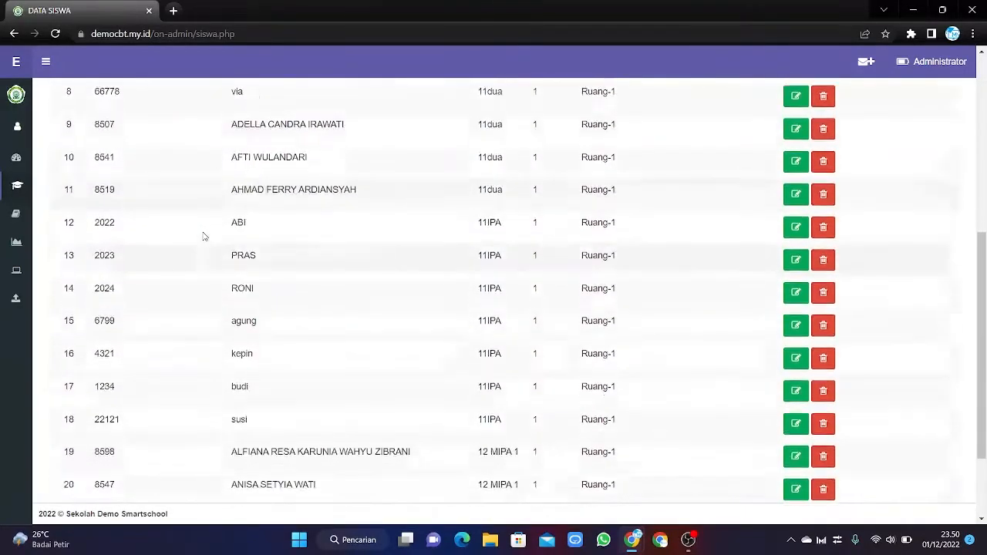
{"action": "scroll", "coordinate": [203, 235], "scroll_direction": "up", "scroll_amount": 6}
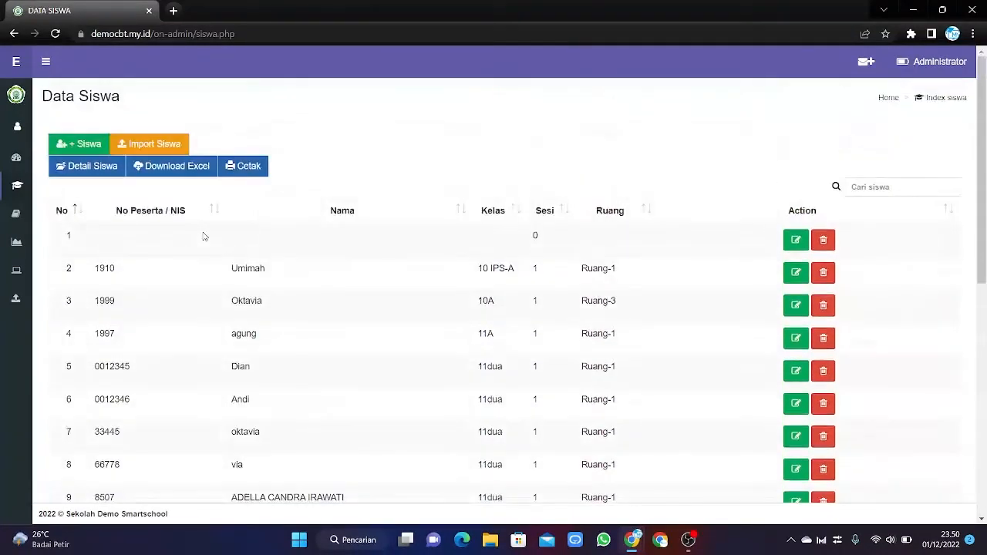
{"action": "left_click", "coordinate": [161, 139]}
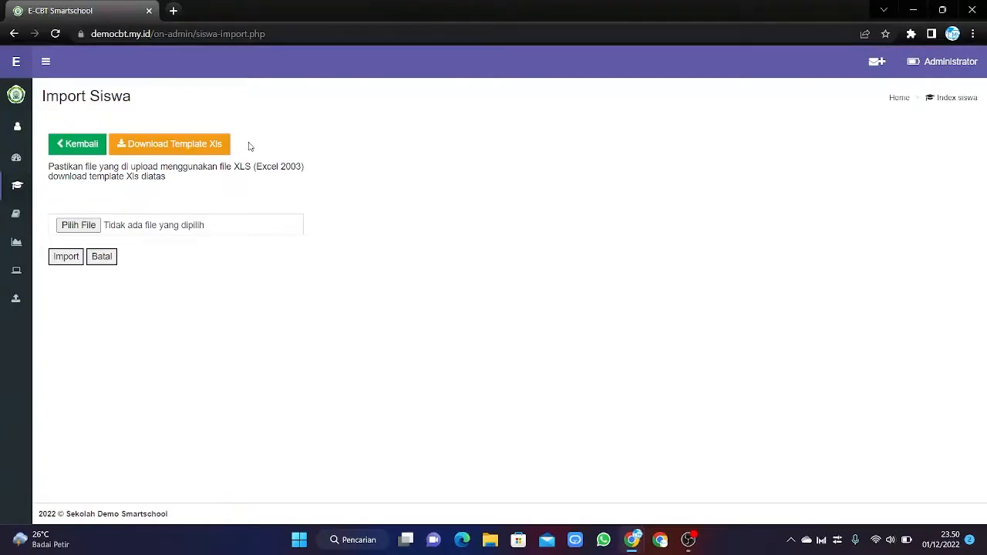
{"action": "left_click", "coordinate": [177, 151]}
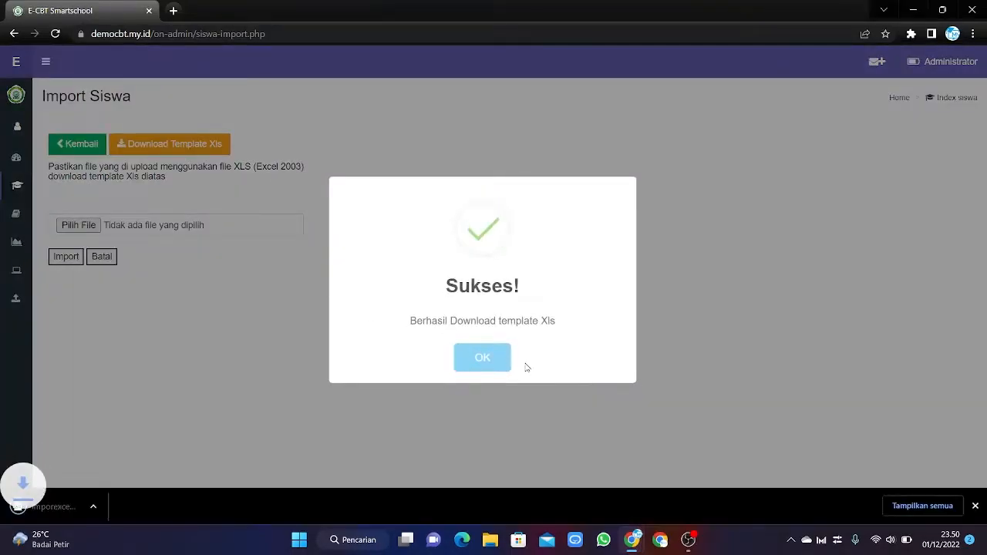
{"action": "left_click", "coordinate": [488, 346]}
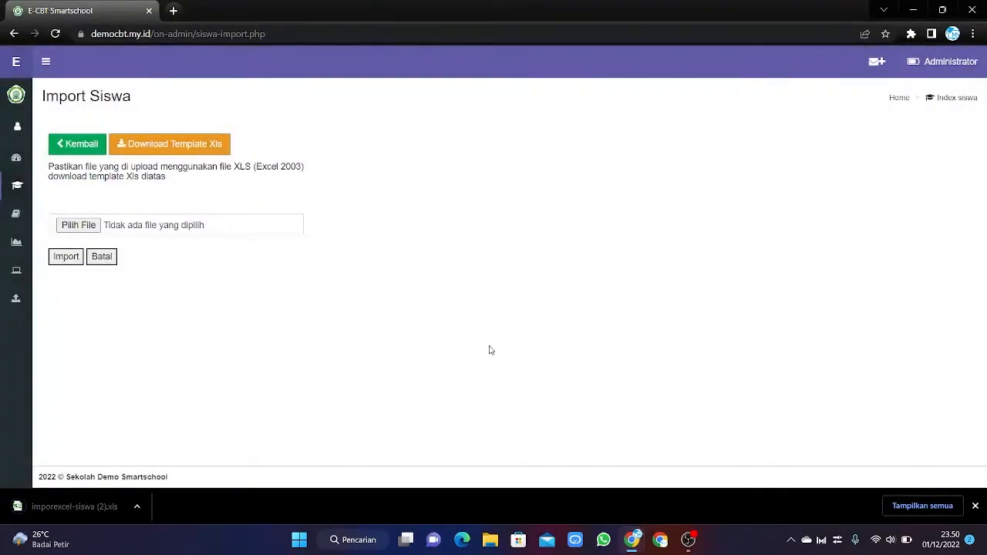
Open the template in Excel with editing enabled and enter nis 2001, 2002, 2003 in A2:A4.
{"action": "left_click", "coordinate": [91, 510]}
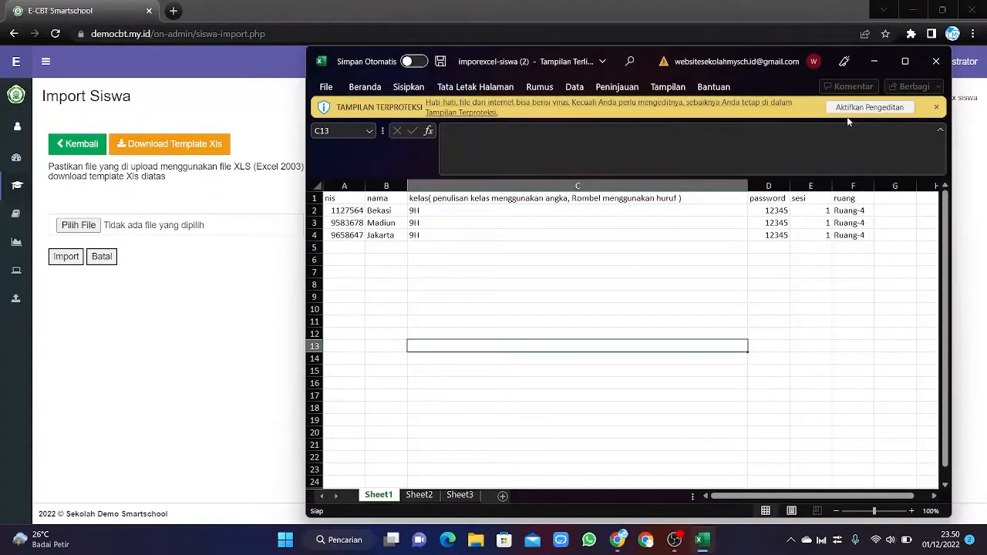
{"action": "left_click", "coordinate": [863, 108]}
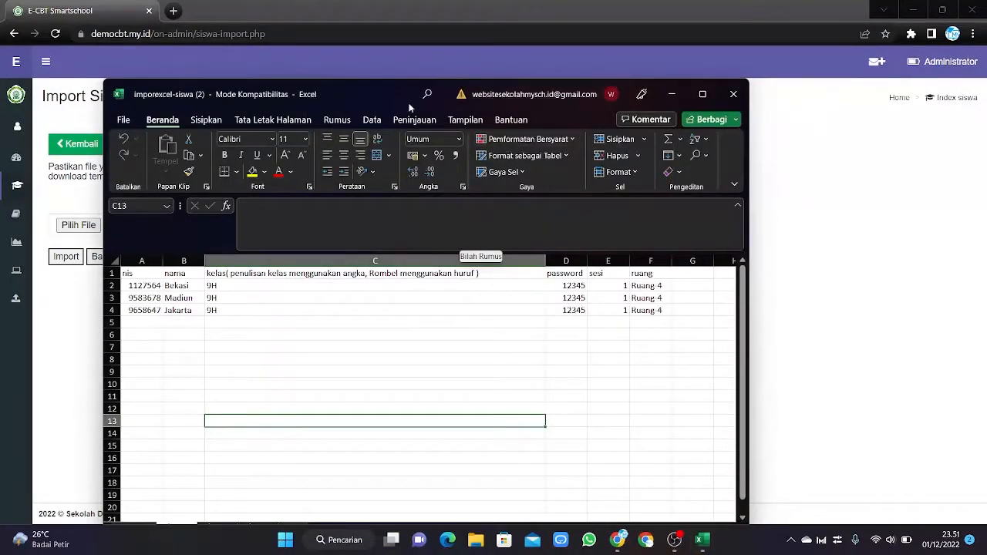
{"action": "left_click_drag", "start_coordinate": [402, 100], "coordinate": [537, 60]}
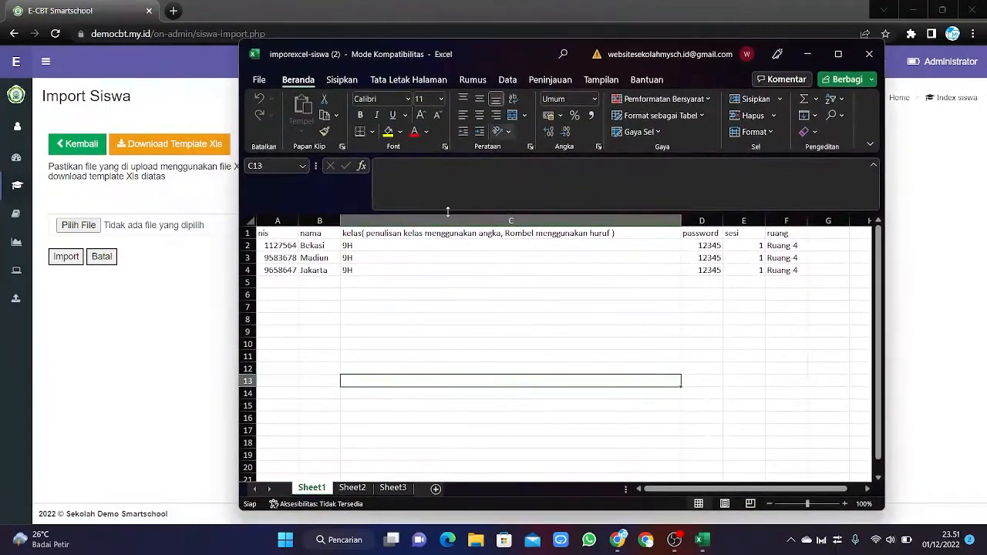
{"action": "left_click", "coordinate": [284, 247]}
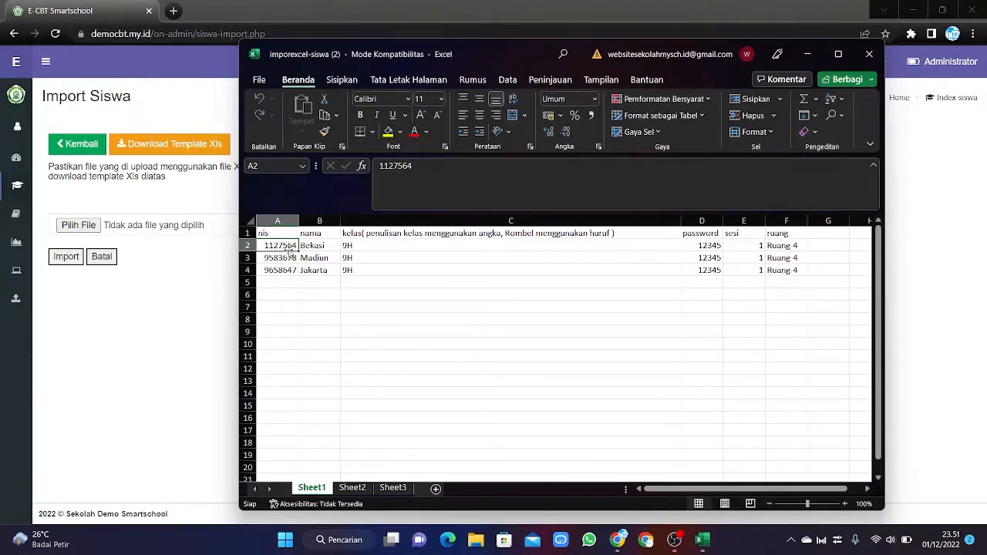
{"action": "left_click", "coordinate": [348, 269]}
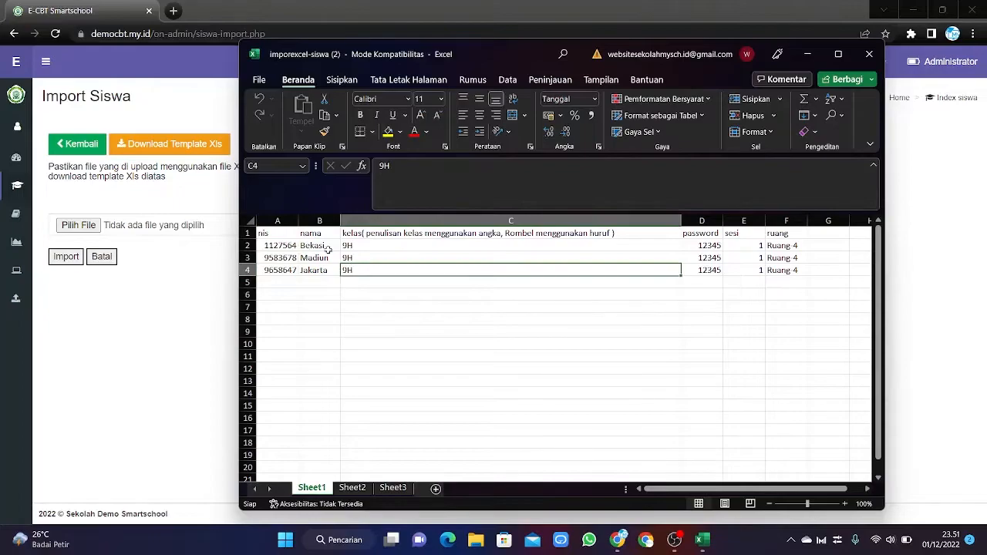
{"action": "left_click", "coordinate": [282, 245]}
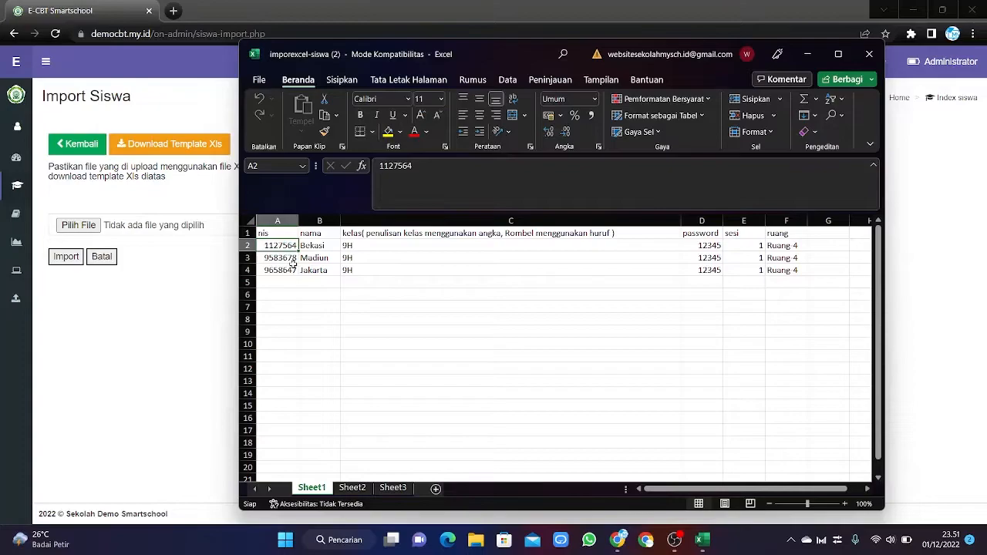
{"action": "type", "text": "2"}
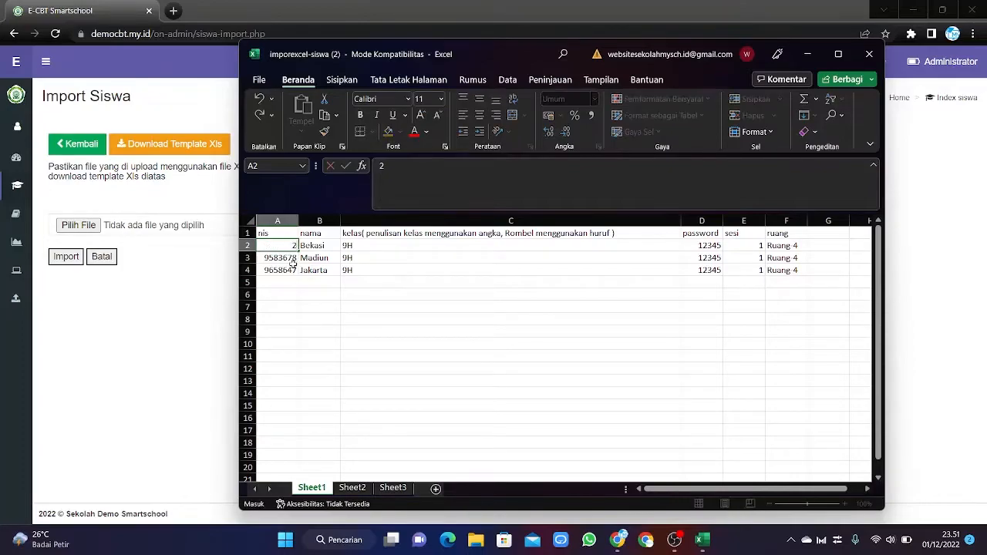
{"action": "type", "text": "001"}
{"action": "key", "text": "Return"}
{"action": "type", "text": "200"}
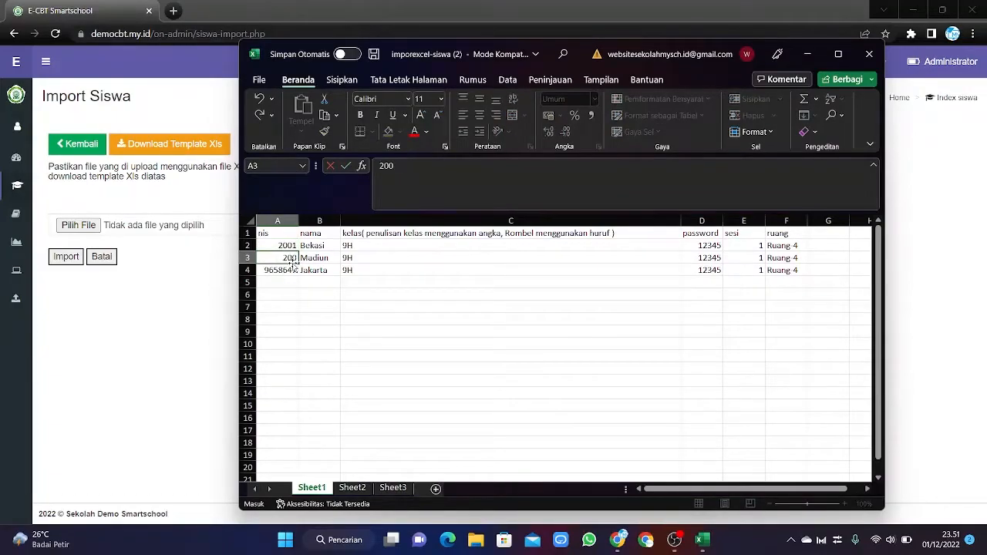
{"action": "type", "text": "2"}
{"action": "key", "text": "Return"}
{"action": "type", "text": "2003"}
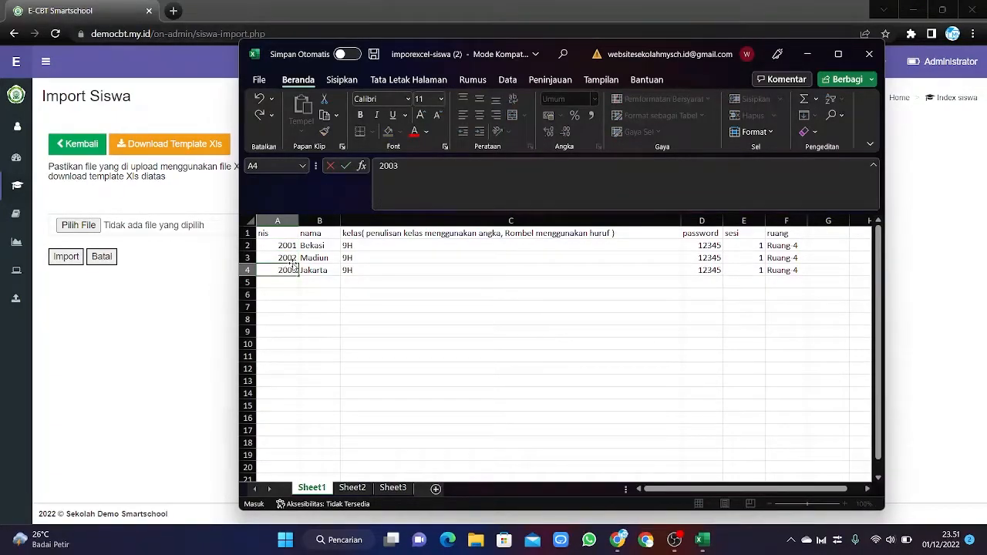
Replace the three student names in B2:B4 with new names.
{"action": "left_click", "coordinate": [333, 245]}
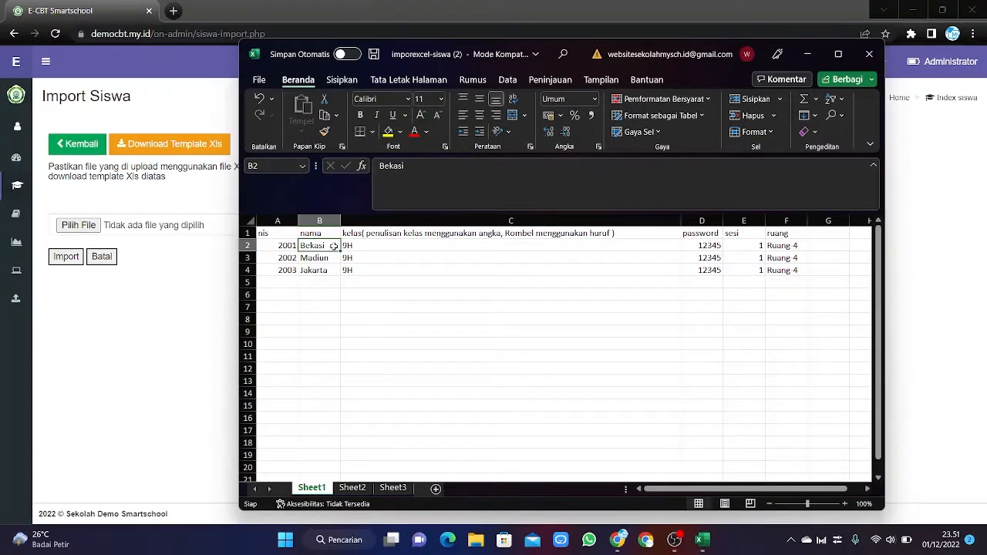
{"action": "type", "text": "A"}
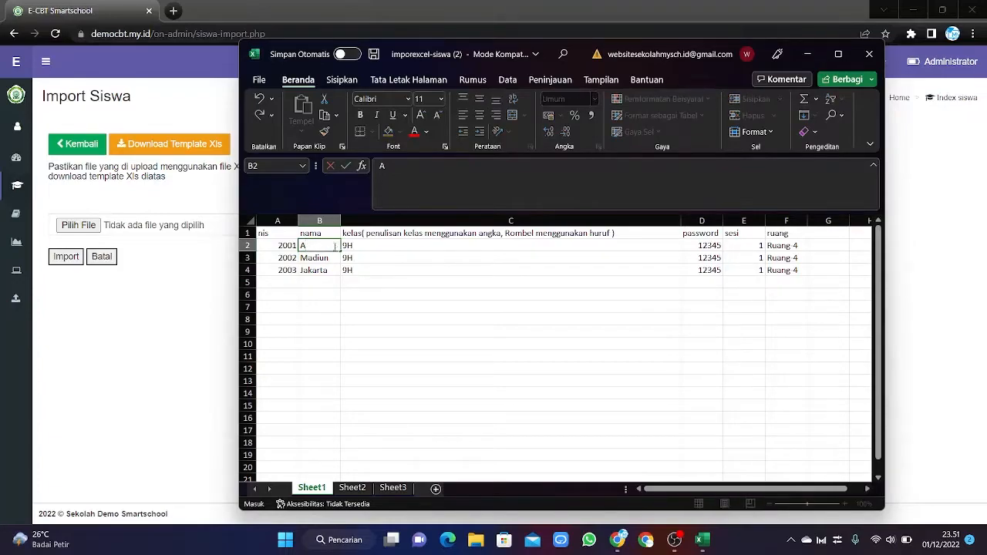
{"action": "type", "text": "vi"}
{"action": "left_click", "coordinate": [331, 257]}
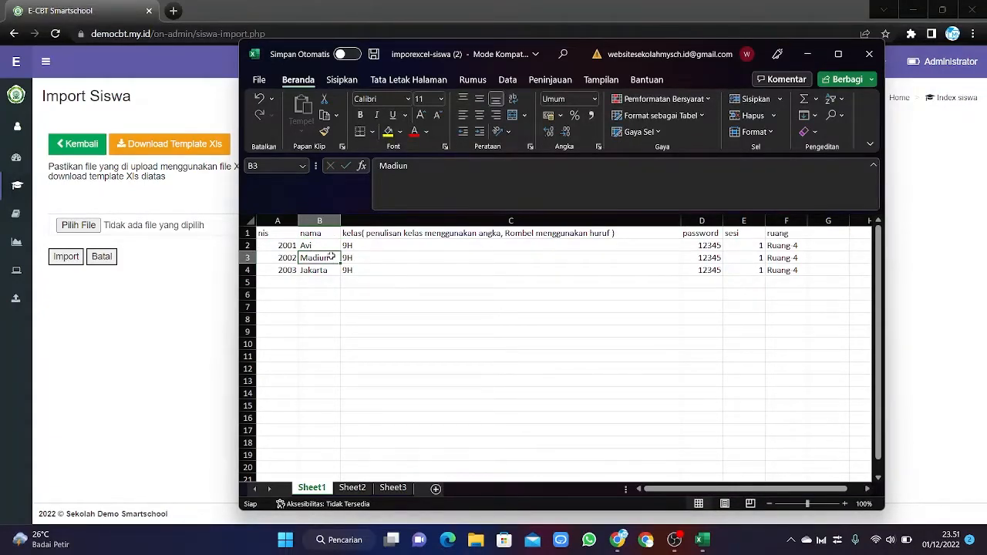
{"action": "type", "text": "Lala"}
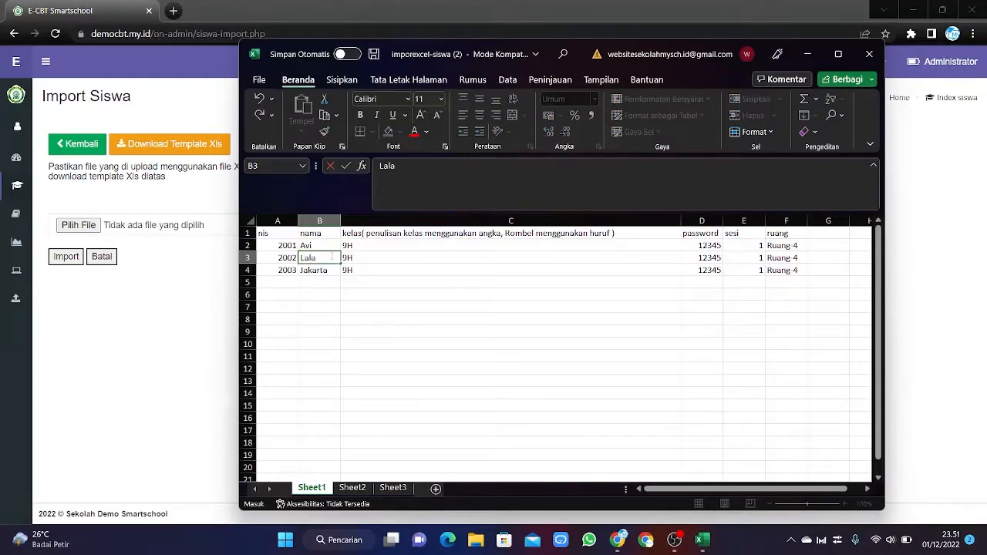
{"action": "key", "text": "Return"}
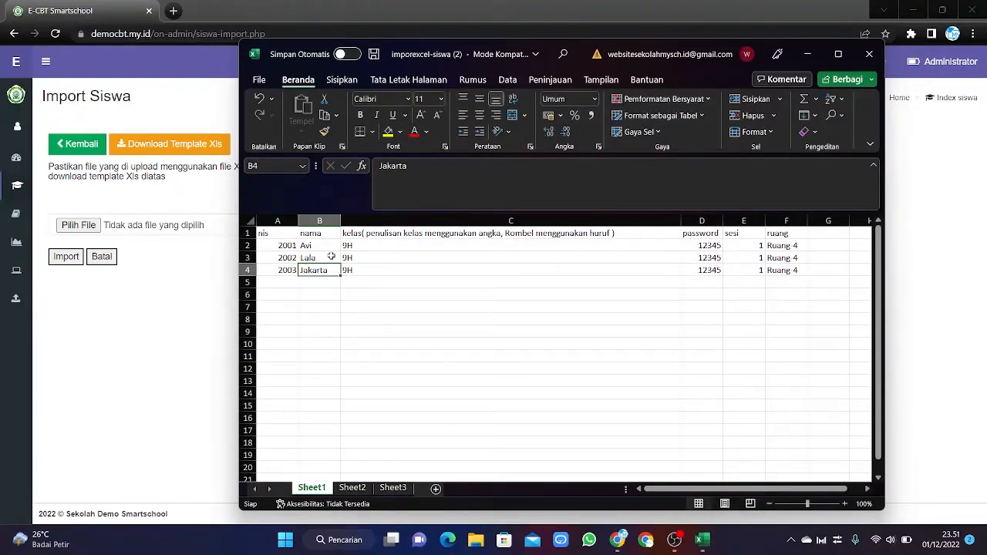
{"action": "type", "text": "Dika"}
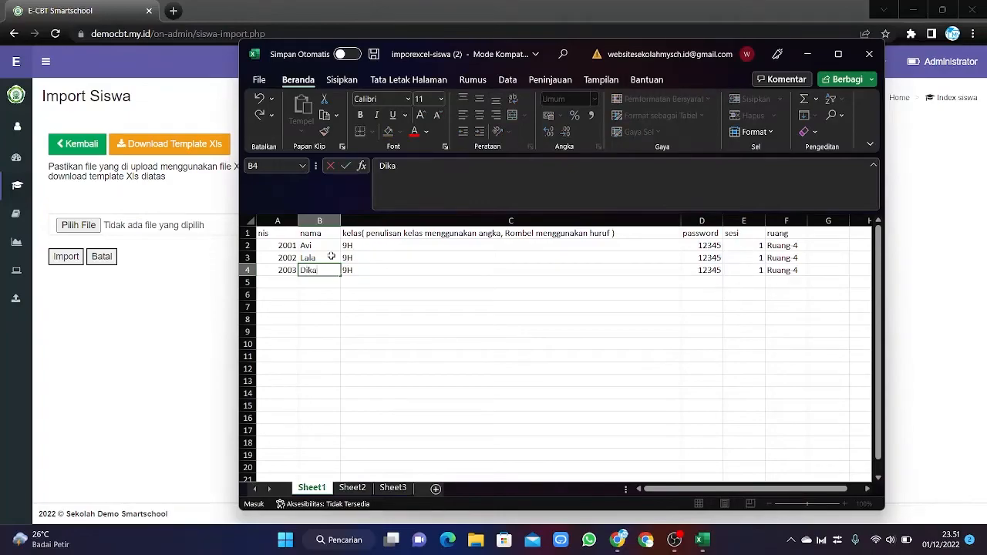
Set class 10IPS in C2 and fill it down to C3:C4.
{"action": "left_click", "coordinate": [380, 245]}
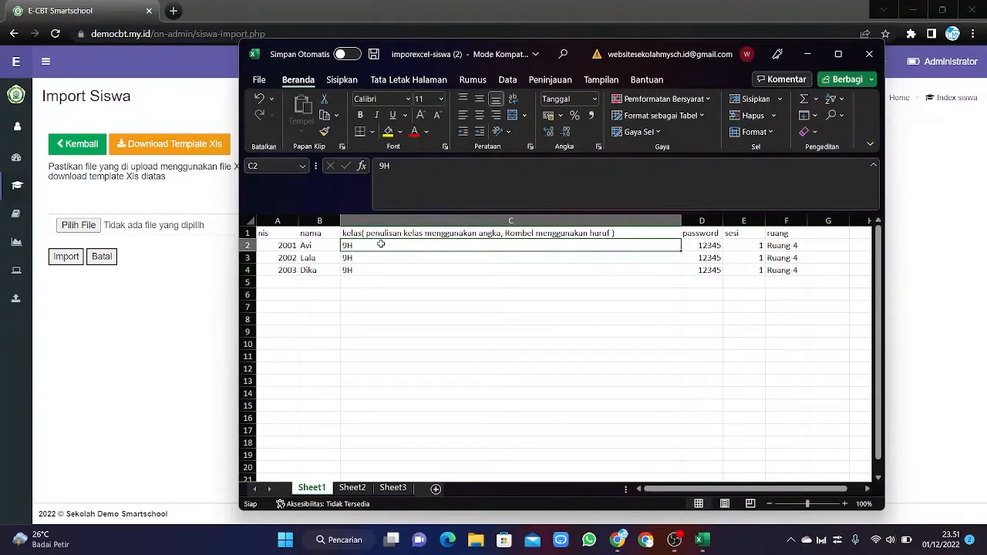
{"action": "type", "text": "10"}
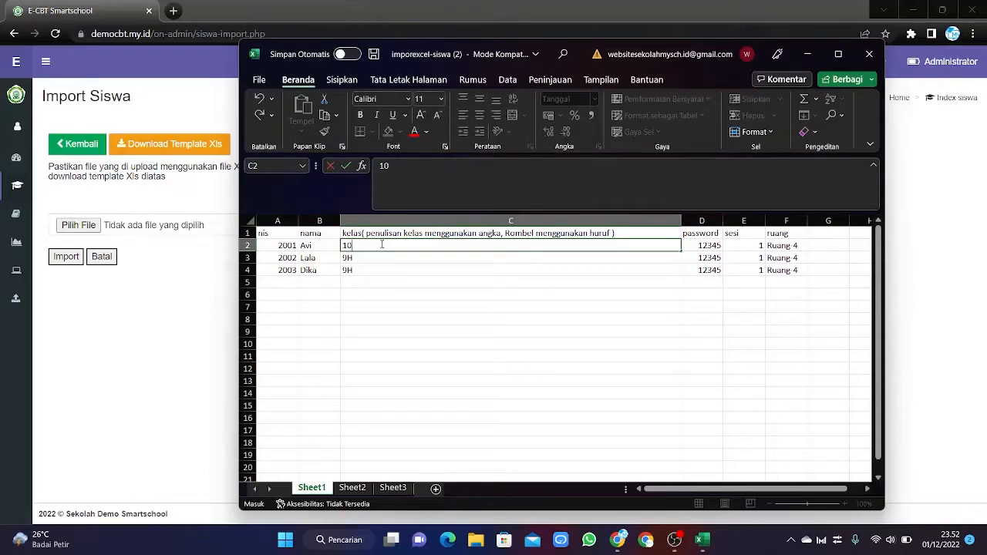
{"action": "type", "text": "IPS"}
{"action": "key", "text": "Return"}
{"action": "key", "text": "Up"}
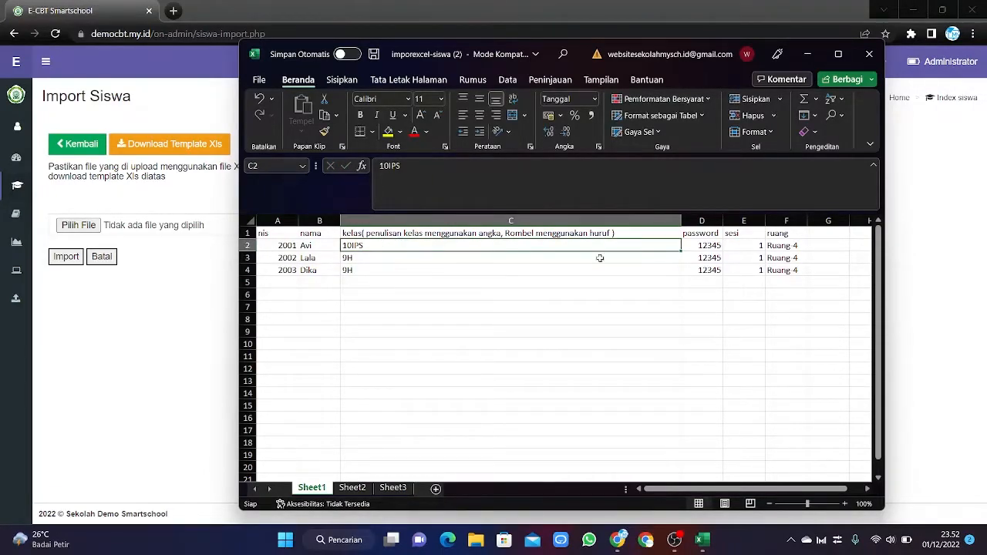
{"action": "left_click_drag", "start_coordinate": [679, 250], "coordinate": [682, 272]}
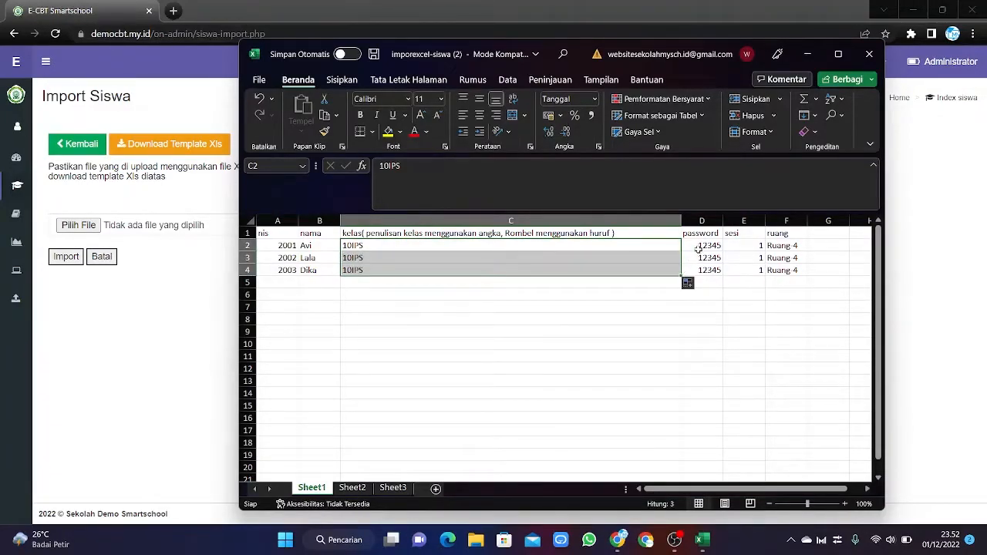
{"action": "left_click", "coordinate": [698, 248]}
{"action": "left_click", "coordinate": [759, 247]}
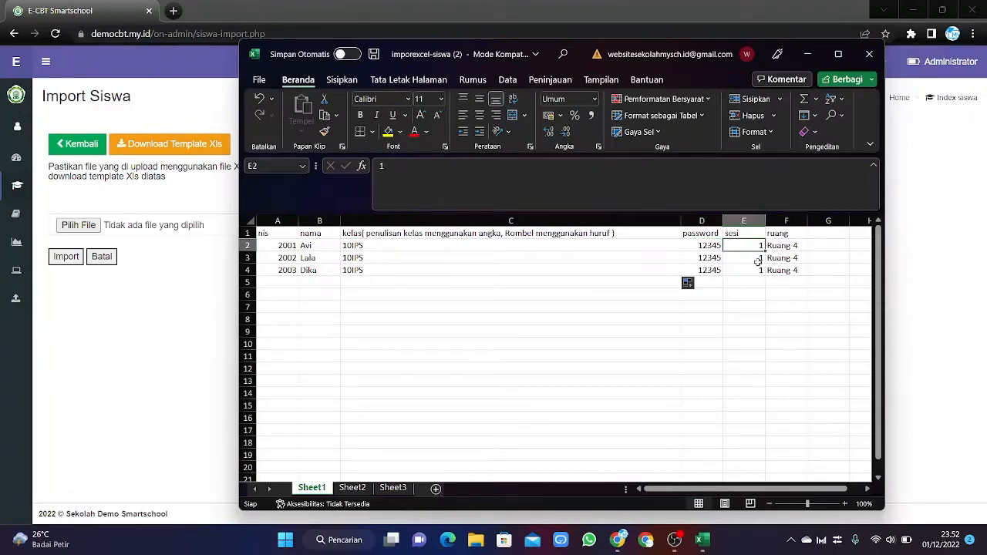
{"action": "left_click", "coordinate": [790, 246]}
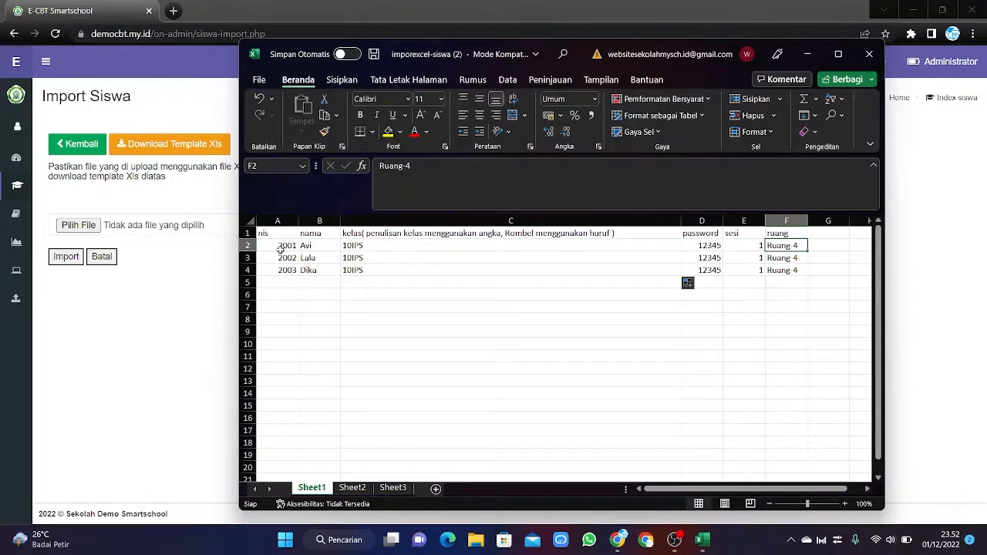
{"action": "left_click_drag", "start_coordinate": [281, 248], "coordinate": [775, 270]}
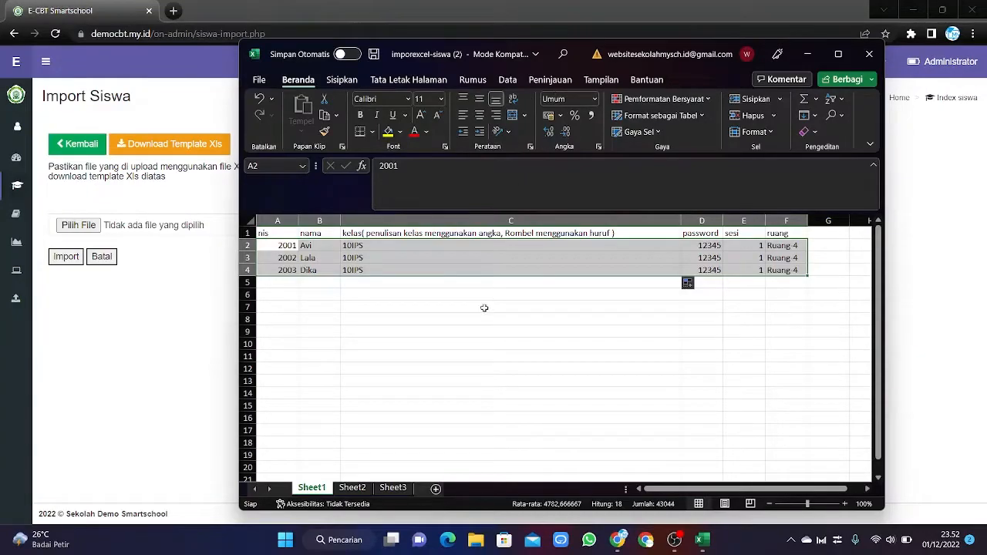
{"action": "left_click", "coordinate": [475, 341]}
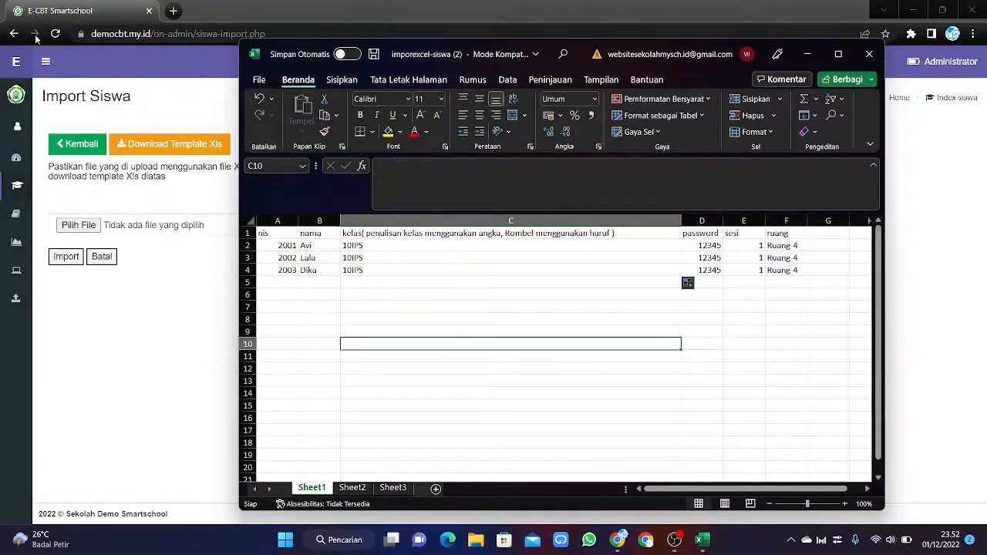
Save the edited workbook and minimize Excel.
{"action": "left_click", "coordinate": [266, 80]}
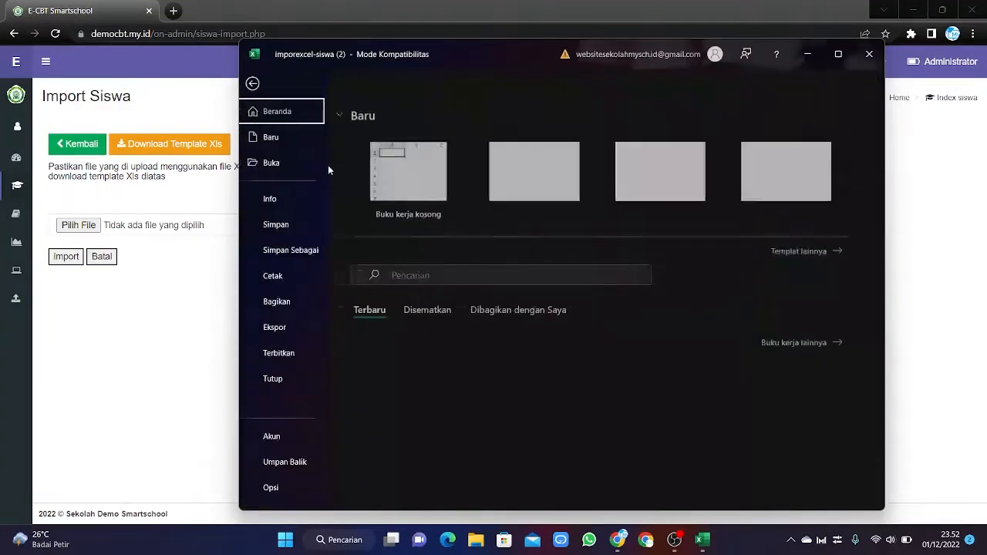
{"action": "left_click", "coordinate": [280, 228]}
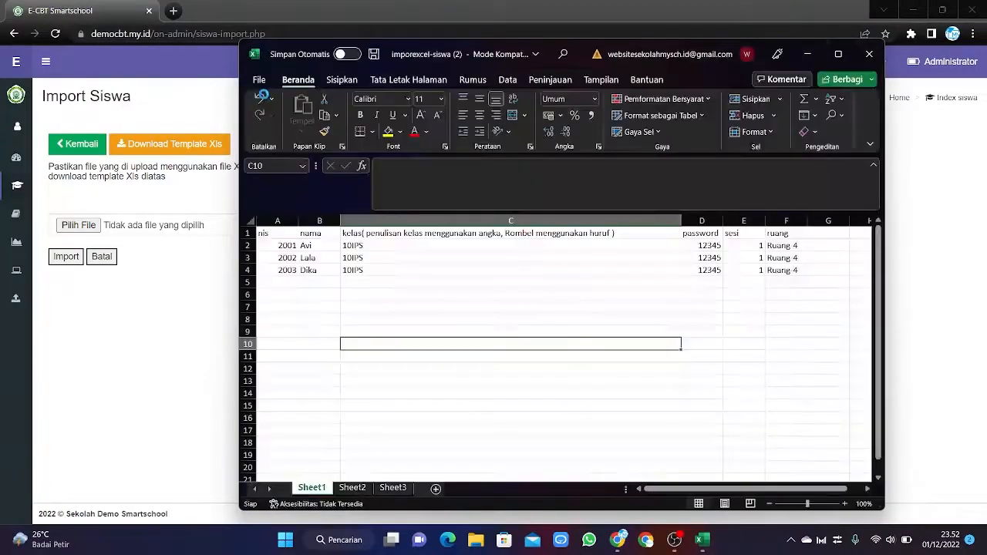
{"action": "left_click", "coordinate": [644, 322]}
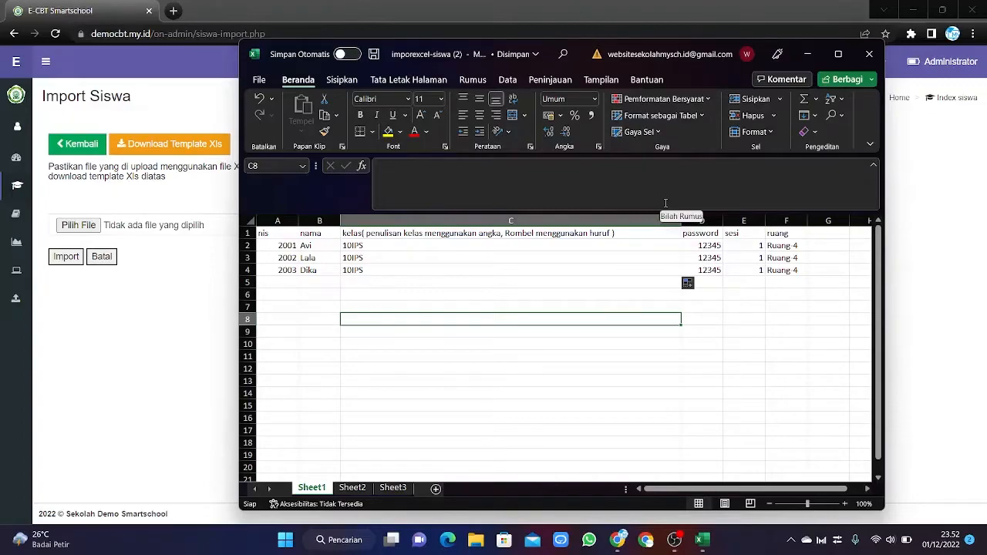
{"action": "left_click", "coordinate": [807, 59]}
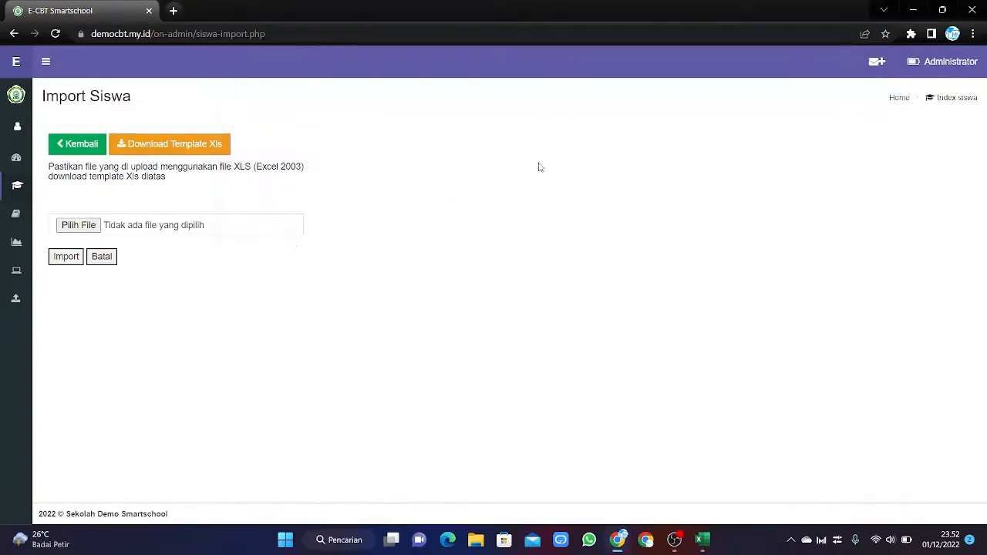
Import students from imporexcel-siswa (2) in the Unduhan folder and return to the list.
{"action": "left_click", "coordinate": [79, 224]}
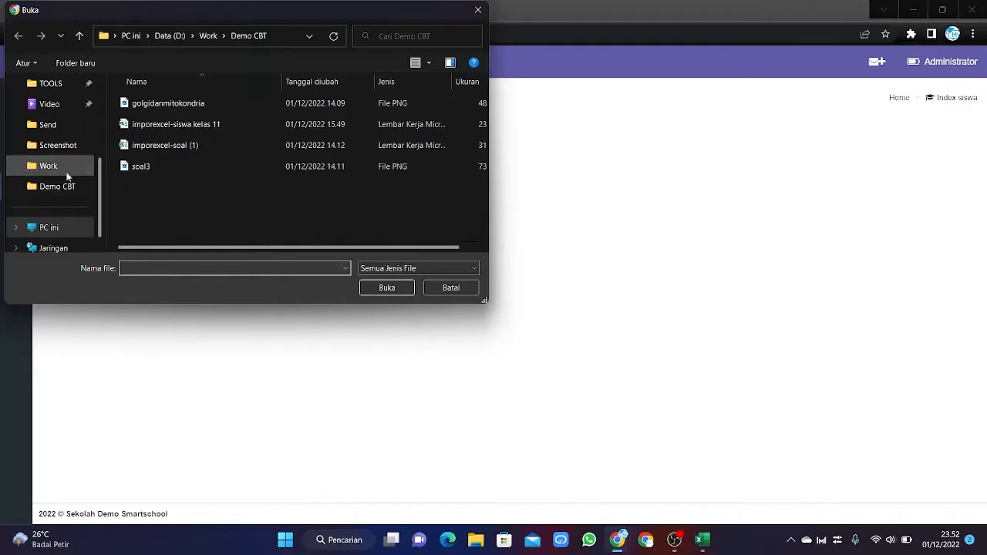
{"action": "scroll", "coordinate": [41, 139], "scroll_direction": "up", "scroll_amount": 1}
{"action": "scroll", "coordinate": [39, 139], "scroll_direction": "up", "scroll_amount": 3}
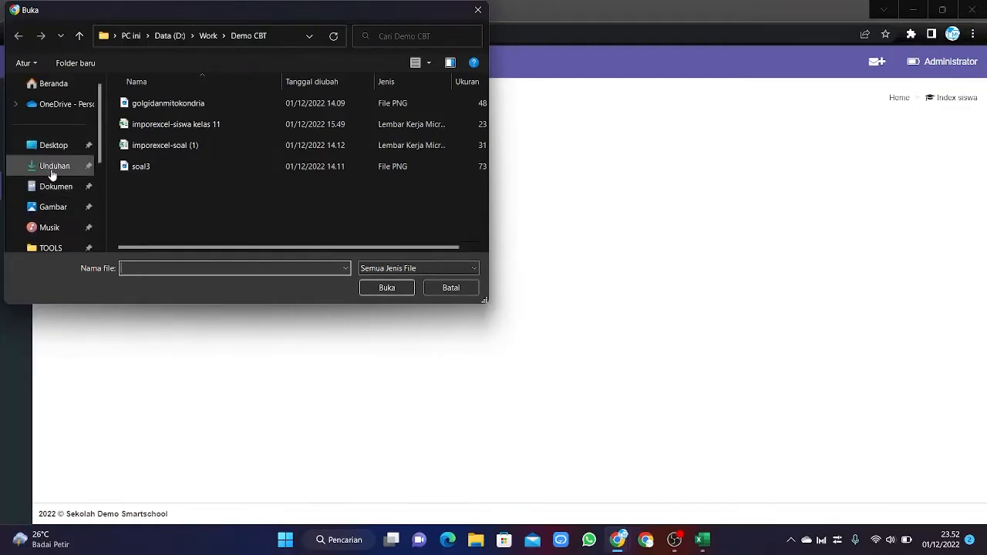
{"action": "left_click", "coordinate": [51, 168]}
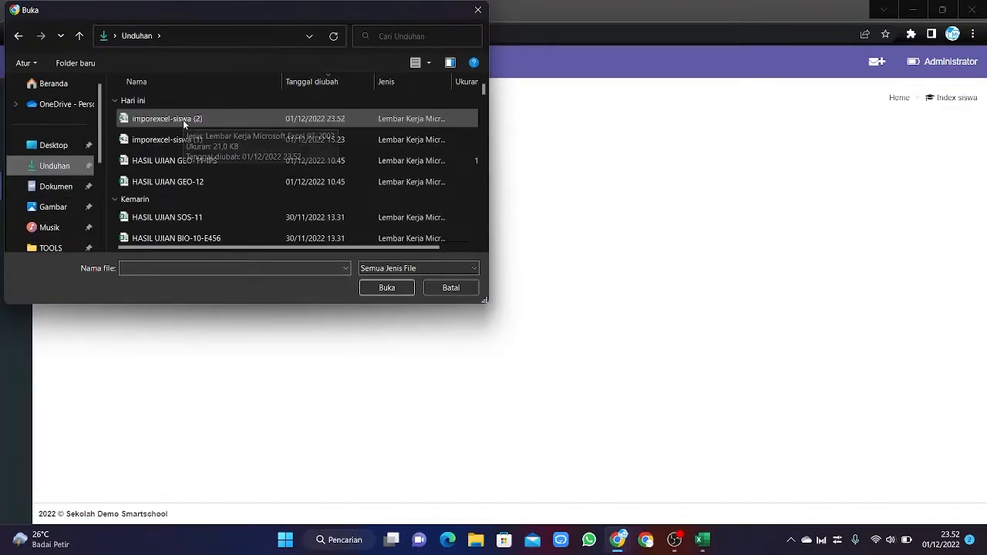
{"action": "left_click", "coordinate": [183, 119]}
{"action": "left_click", "coordinate": [385, 289]}
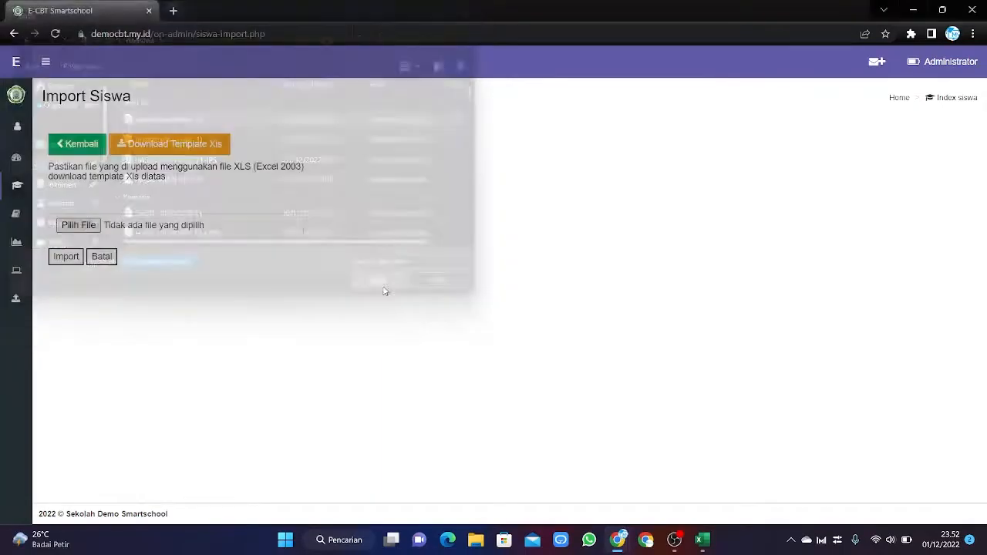
{"action": "left_click", "coordinate": [66, 259]}
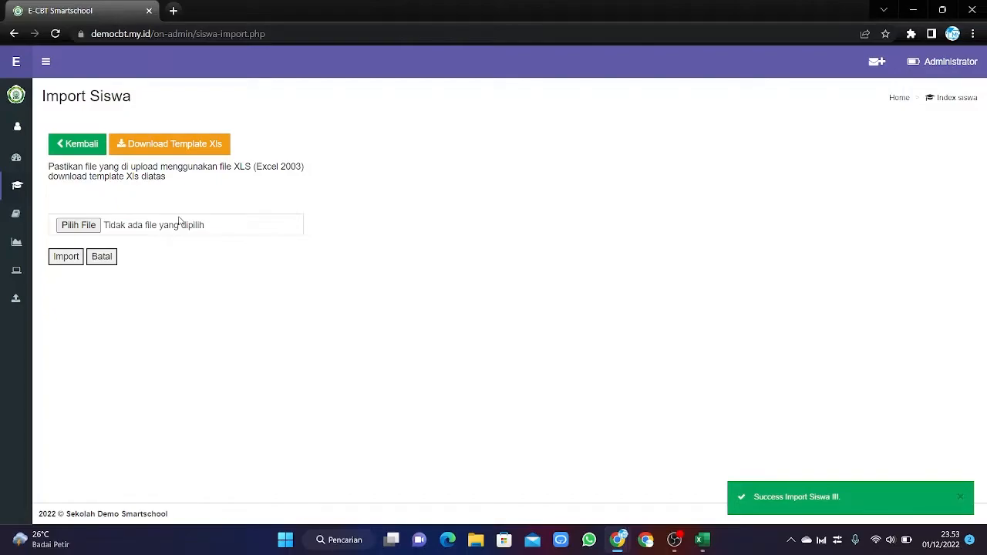
{"action": "left_click", "coordinate": [71, 148]}
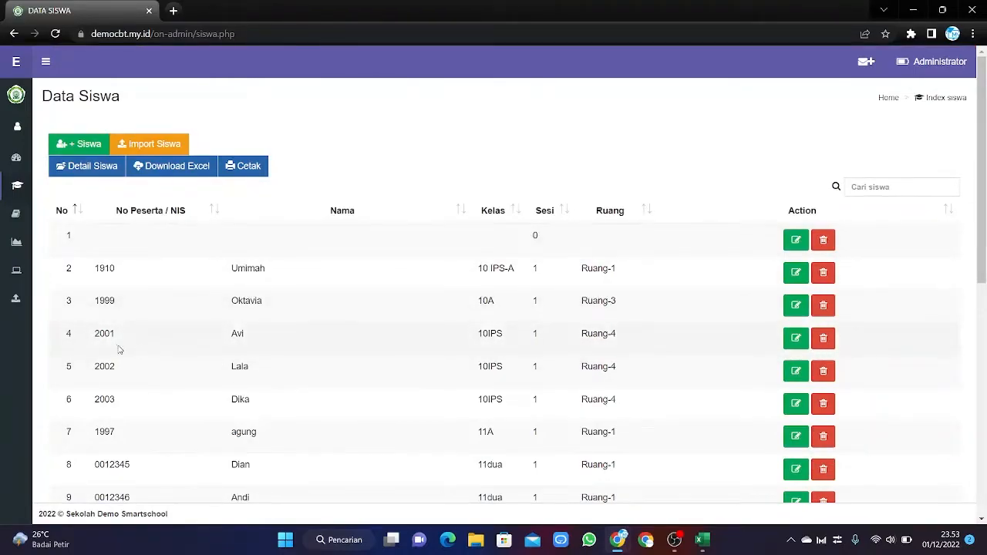
Scroll through Data Siswa to check the 10IPS students nis 2001–2003 in Ruang-4.
{"action": "scroll", "coordinate": [123, 347], "scroll_direction": "down", "scroll_amount": 1}
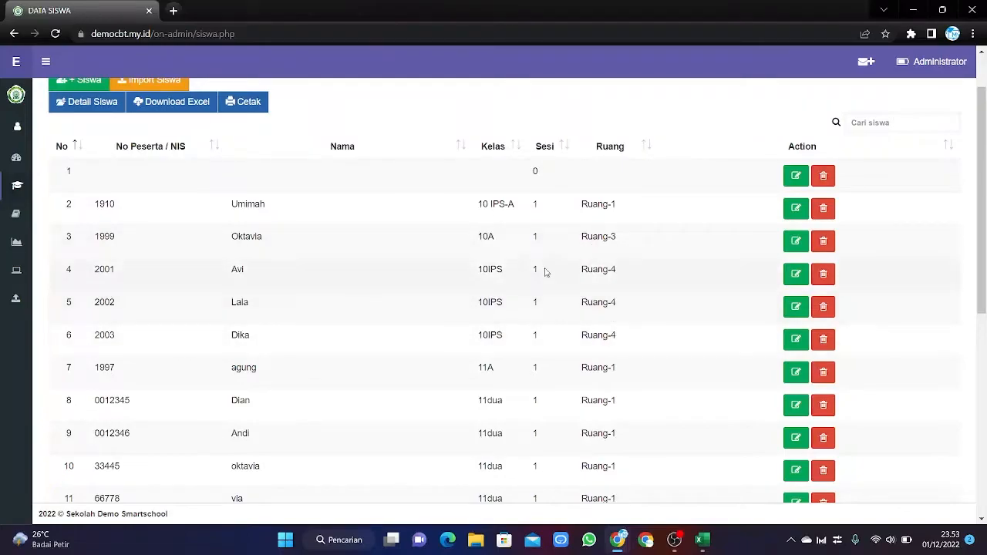
{"action": "scroll", "coordinate": [316, 327], "scroll_direction": "up", "scroll_amount": 1}
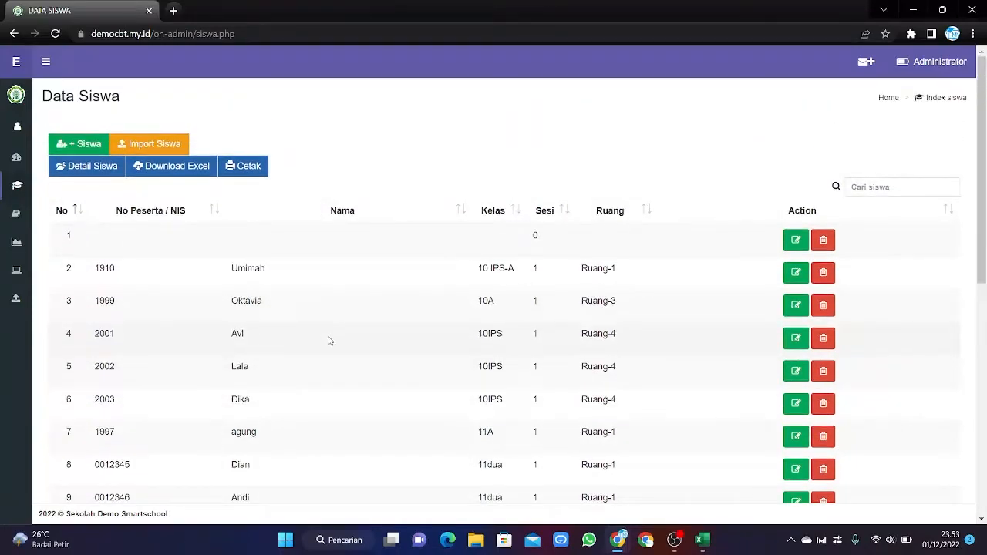
{"action": "scroll", "coordinate": [678, 383], "scroll_direction": "down", "scroll_amount": 2}
{"action": "scroll", "coordinate": [337, 380], "scroll_direction": "up", "scroll_amount": 2}
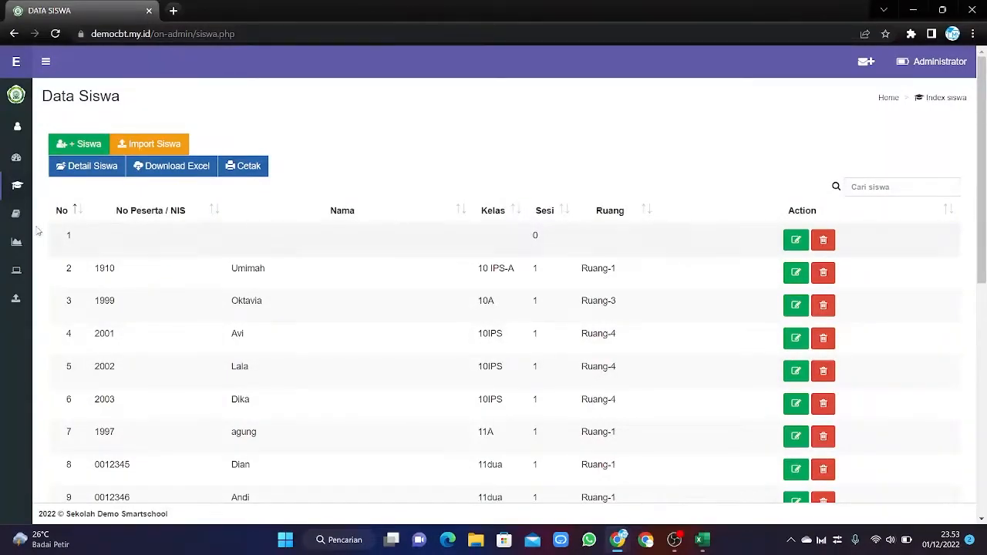
{"action": "mouse_move", "coordinate": [12, 227]}
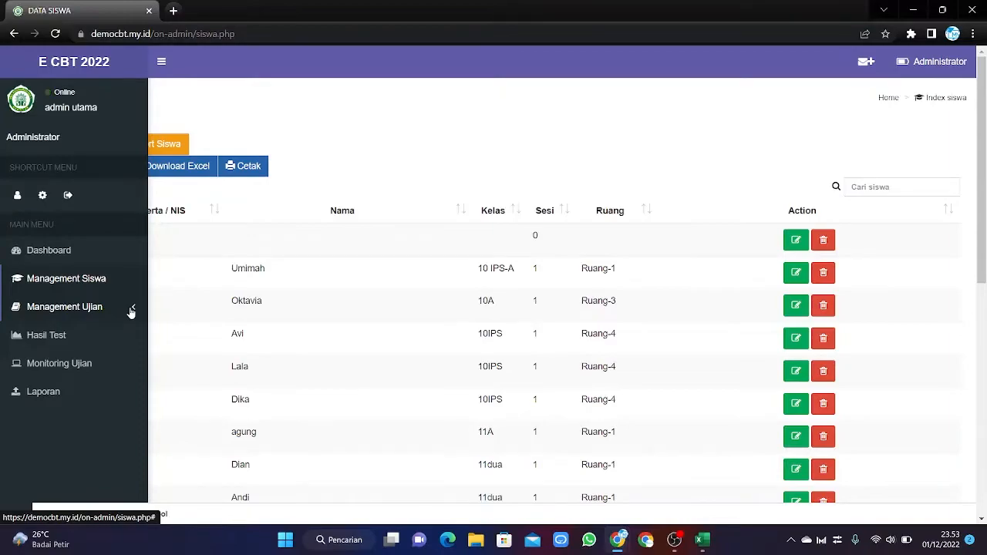
Expand Management Ujian in the sidebar and go to Bank Soal.
{"action": "left_click", "coordinate": [131, 308]}
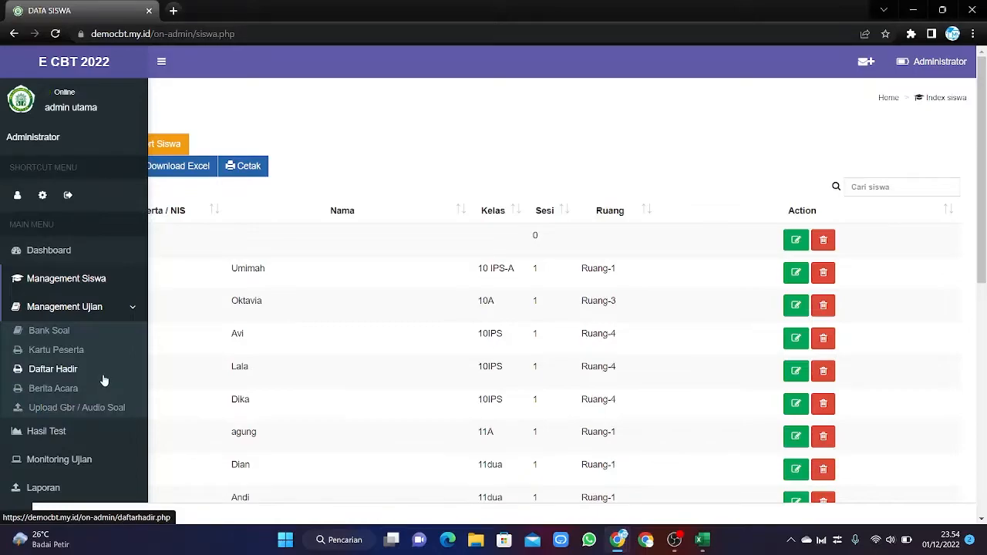
{"action": "left_click", "coordinate": [58, 334]}
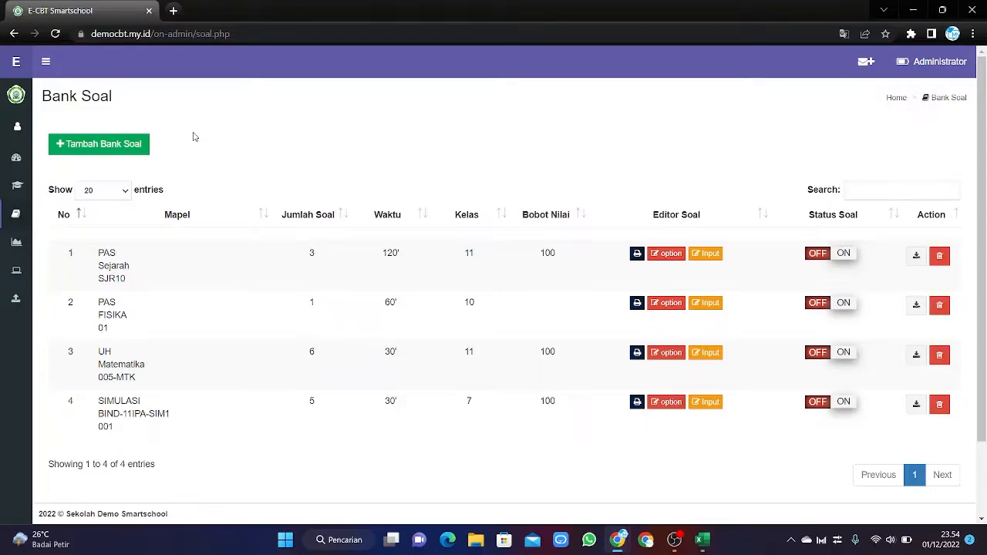
Open a new Tambah Bank Soal form and expand its Jenis Ujian list.
{"action": "left_click", "coordinate": [80, 146]}
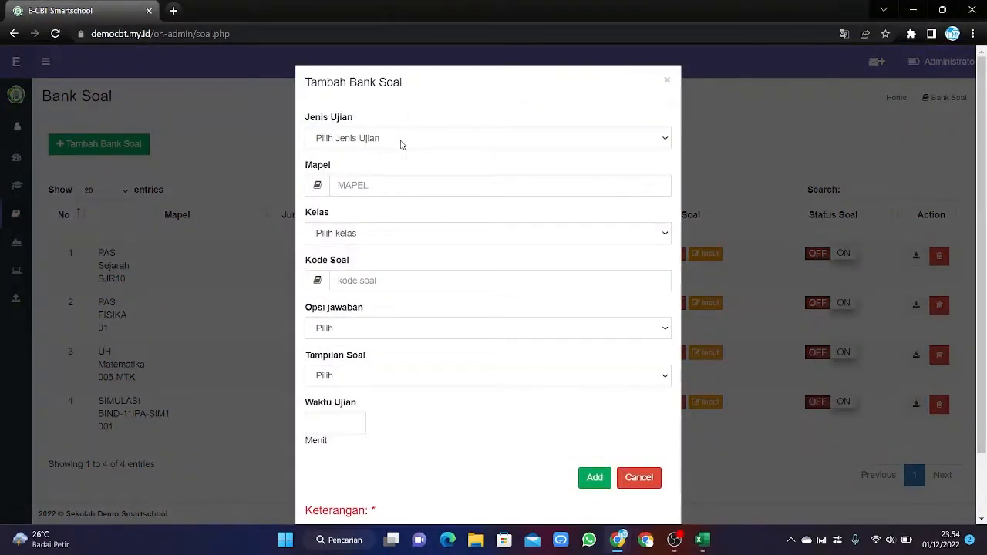
{"action": "left_click", "coordinate": [401, 145]}
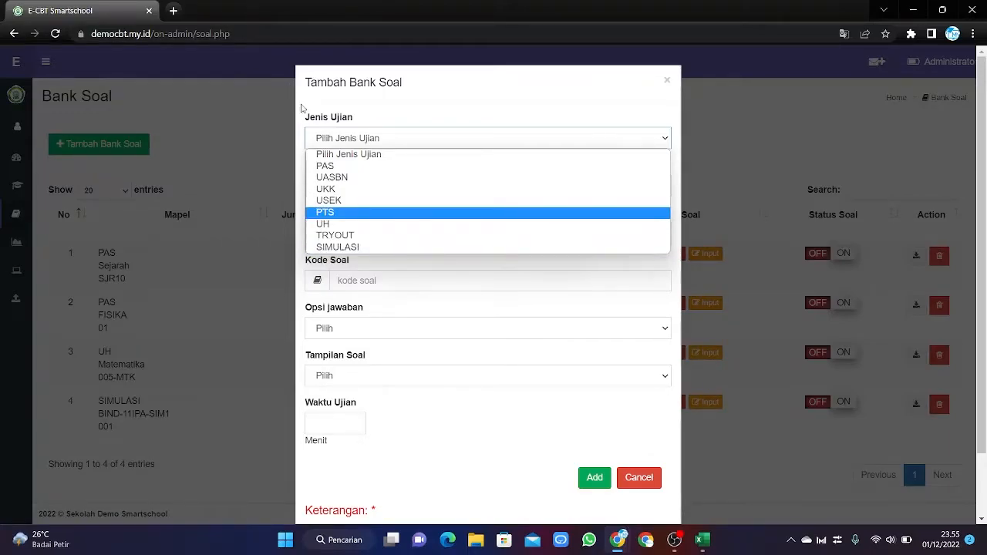
Set exam type PAS, subject BIOLOGI, class 11 and question code BIO-11.
{"action": "left_click", "coordinate": [368, 166]}
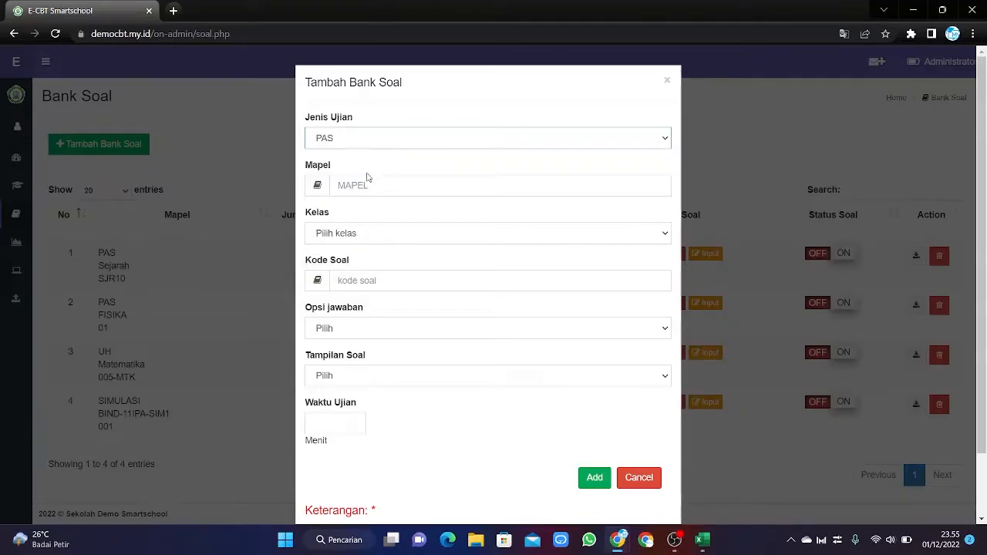
{"action": "left_click", "coordinate": [366, 181]}
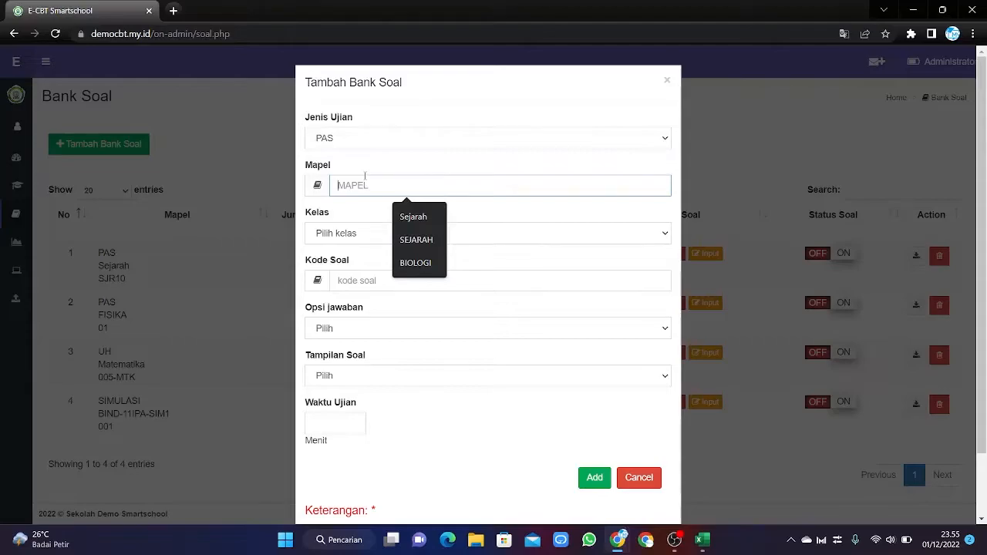
{"action": "left_click", "coordinate": [420, 268]}
{"action": "left_click", "coordinate": [344, 235]}
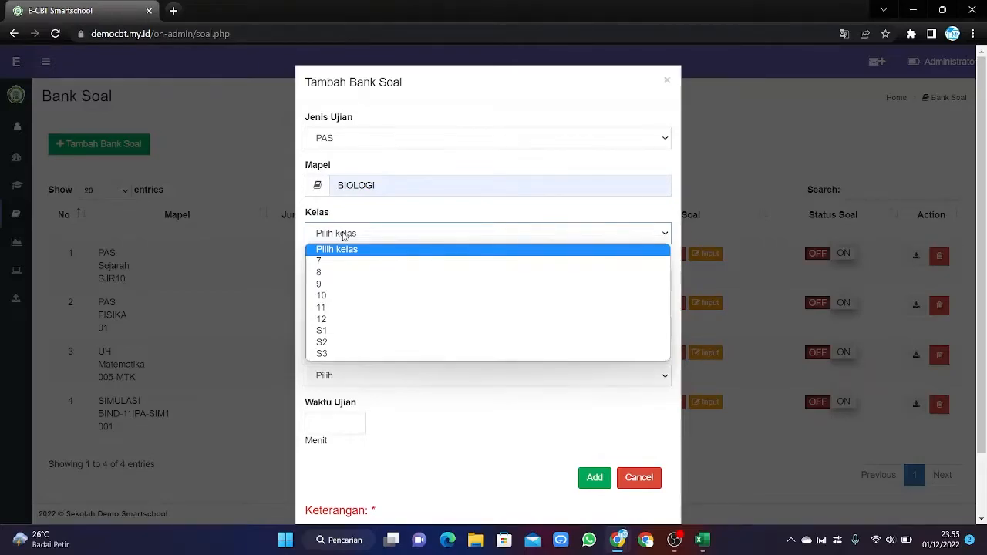
{"action": "left_click", "coordinate": [330, 307]}
{"action": "left_click", "coordinate": [378, 282]}
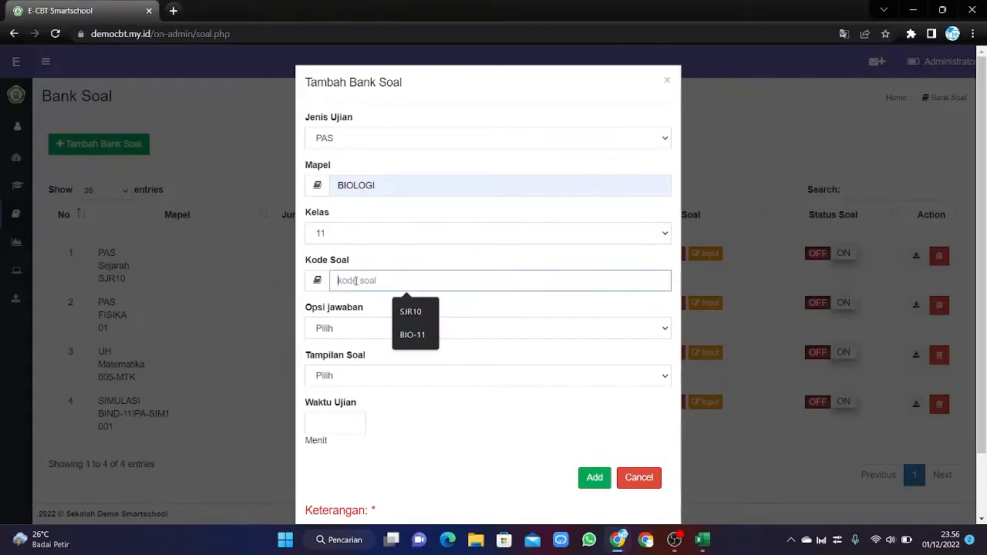
{"action": "left_click", "coordinate": [412, 335]}
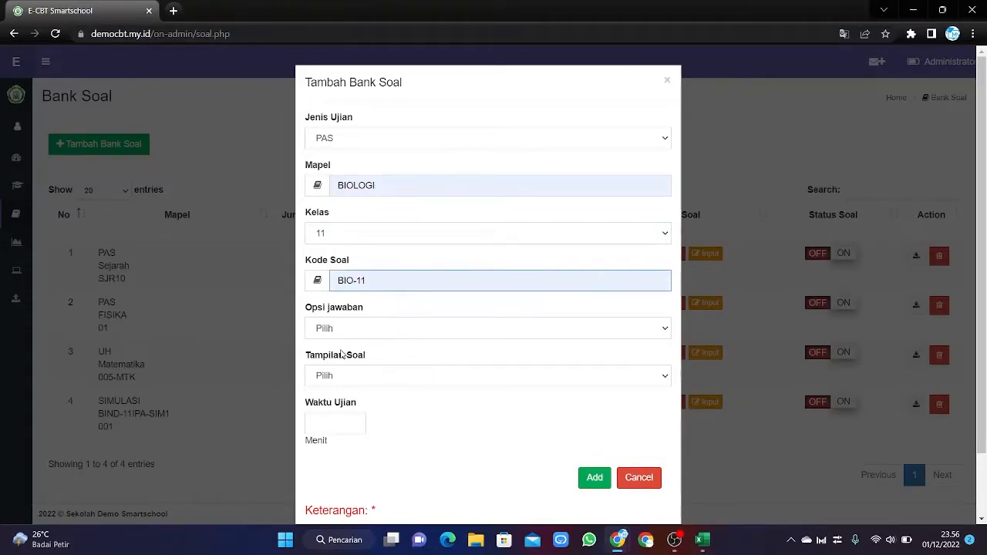
Choose 5 answer options, random (Acak) question order and a 60-minute exam duration.
{"action": "left_click", "coordinate": [396, 330]}
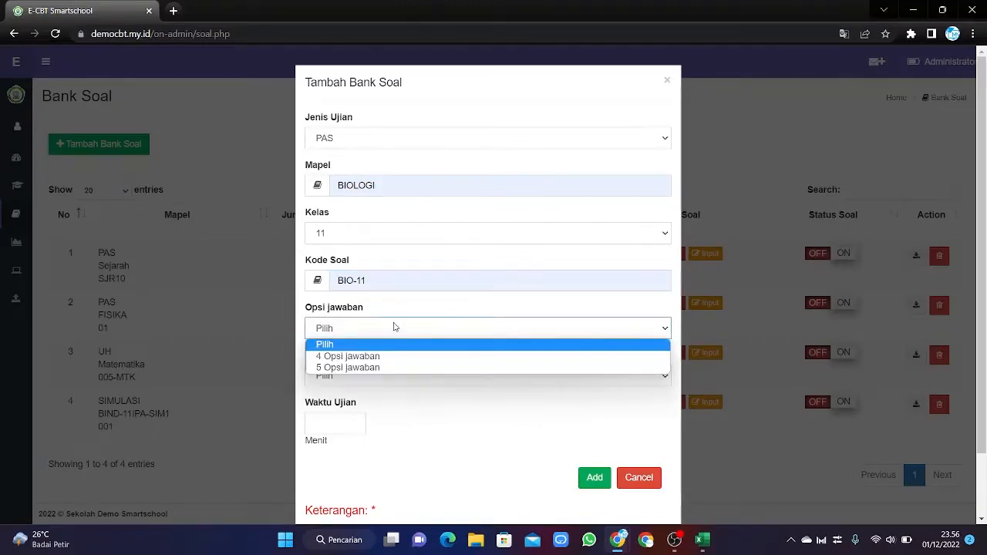
{"action": "scroll", "coordinate": [374, 286], "scroll_direction": "down", "scroll_amount": 2}
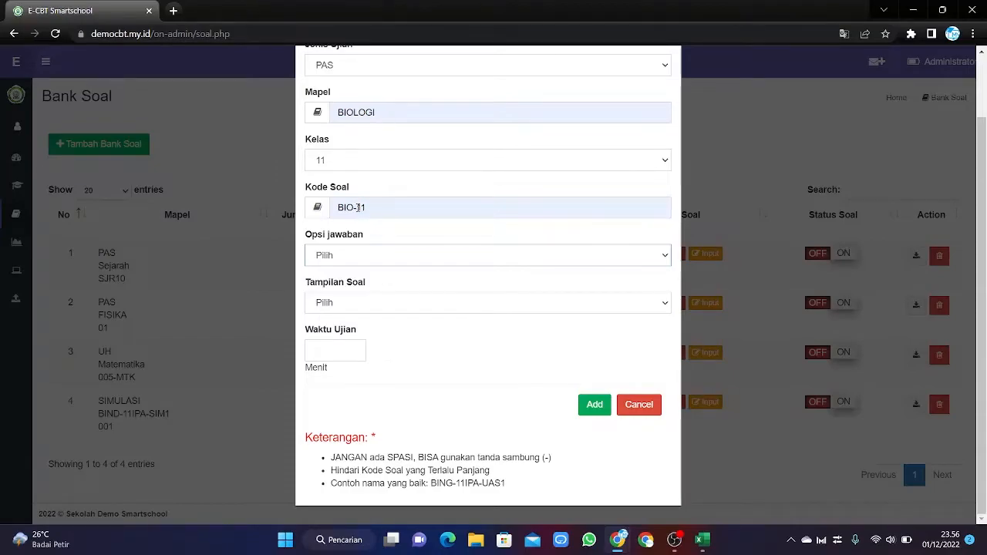
{"action": "left_click", "coordinate": [397, 258]}
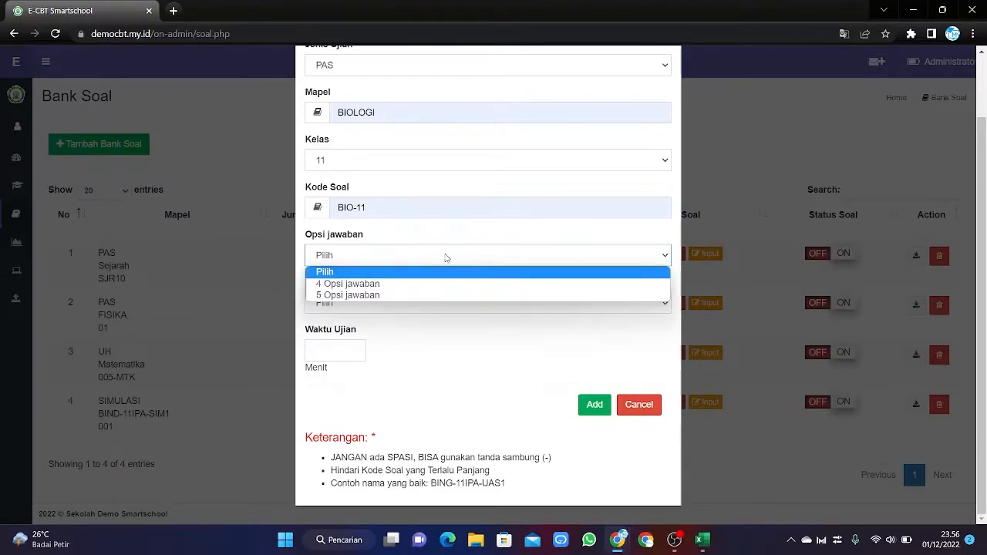
{"action": "left_click", "coordinate": [326, 297]}
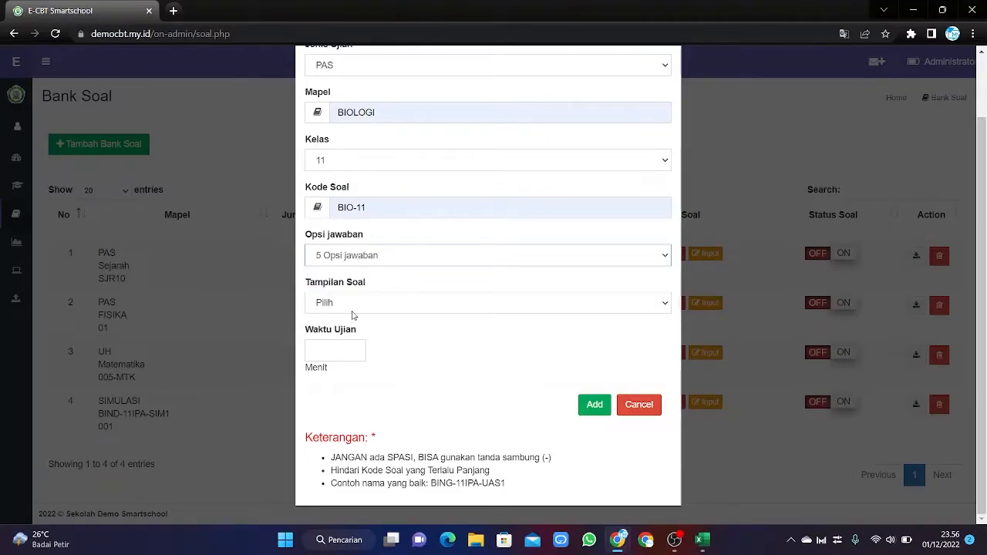
{"action": "left_click", "coordinate": [358, 304]}
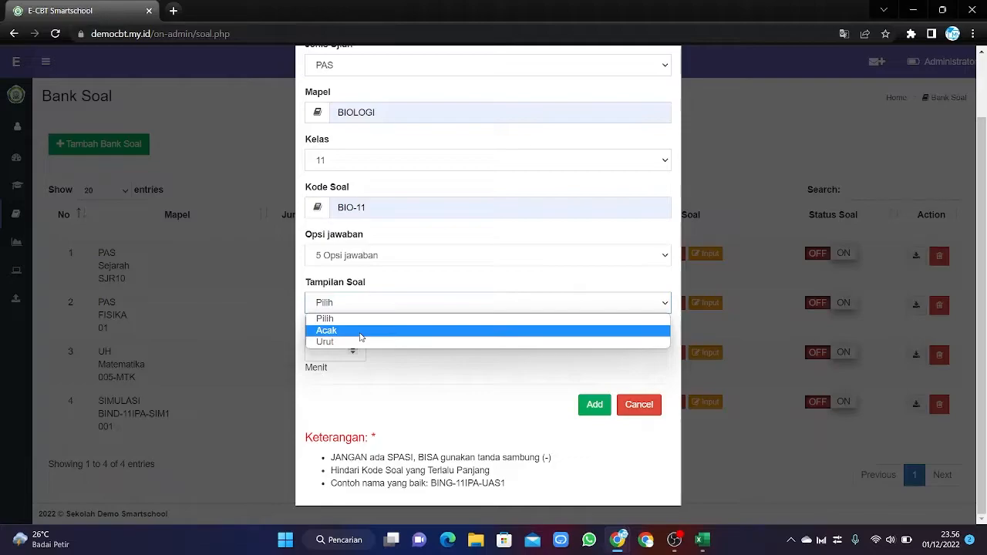
{"action": "left_click", "coordinate": [360, 333]}
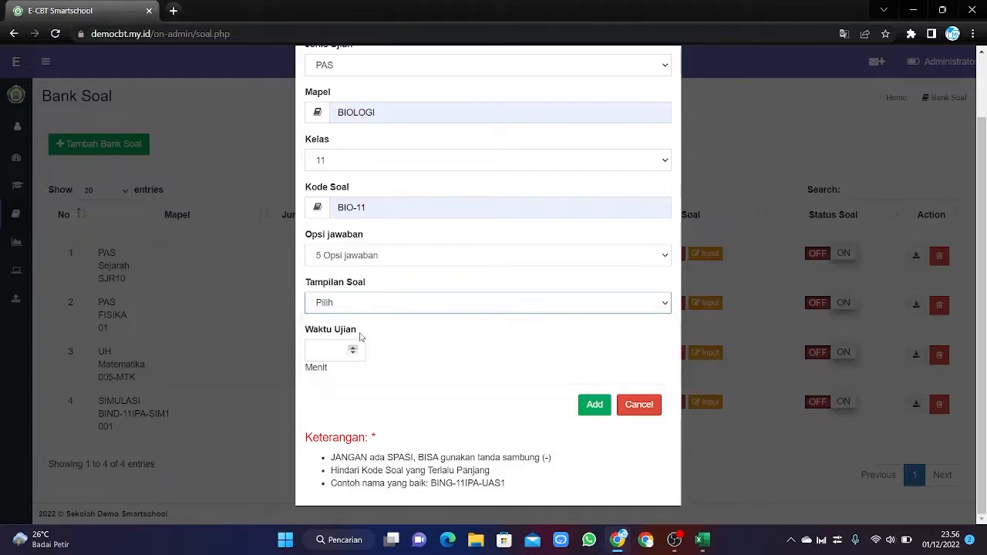
{"action": "left_click", "coordinate": [331, 353]}
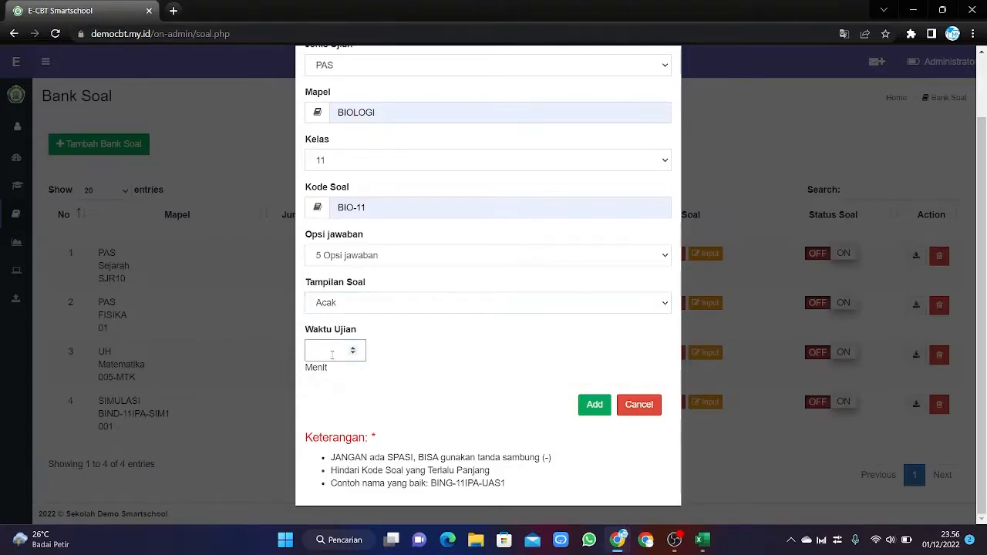
{"action": "type", "text": "60"}
{"action": "left_click", "coordinate": [424, 449]}
{"action": "scroll", "coordinate": [434, 452], "scroll_direction": "up", "scroll_amount": 1}
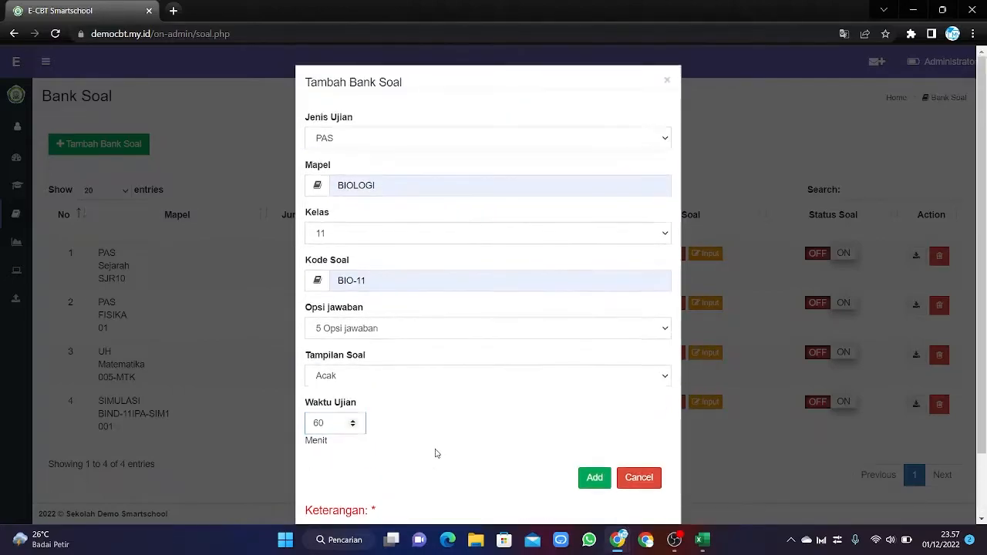
{"action": "scroll", "coordinate": [568, 476], "scroll_direction": "down", "scroll_amount": 1}
{"action": "scroll", "coordinate": [562, 479], "scroll_direction": "up", "scroll_amount": 1}
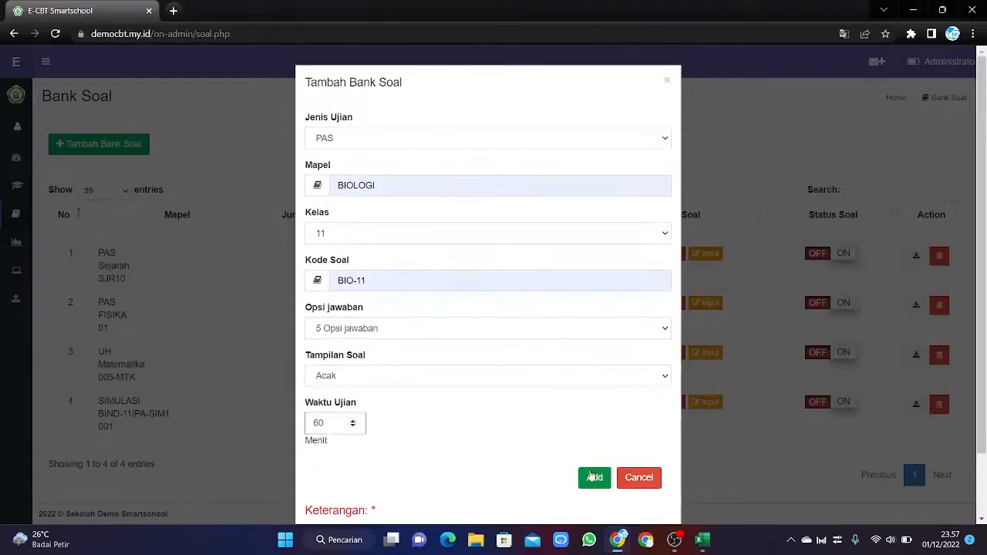
{"action": "left_click", "coordinate": [594, 477]}
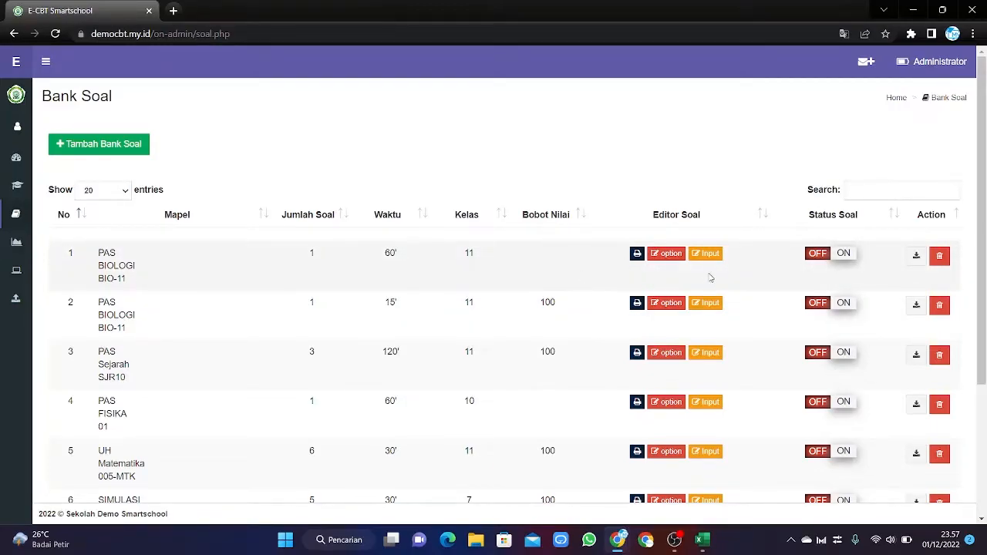
{"action": "left_click", "coordinate": [668, 254]}
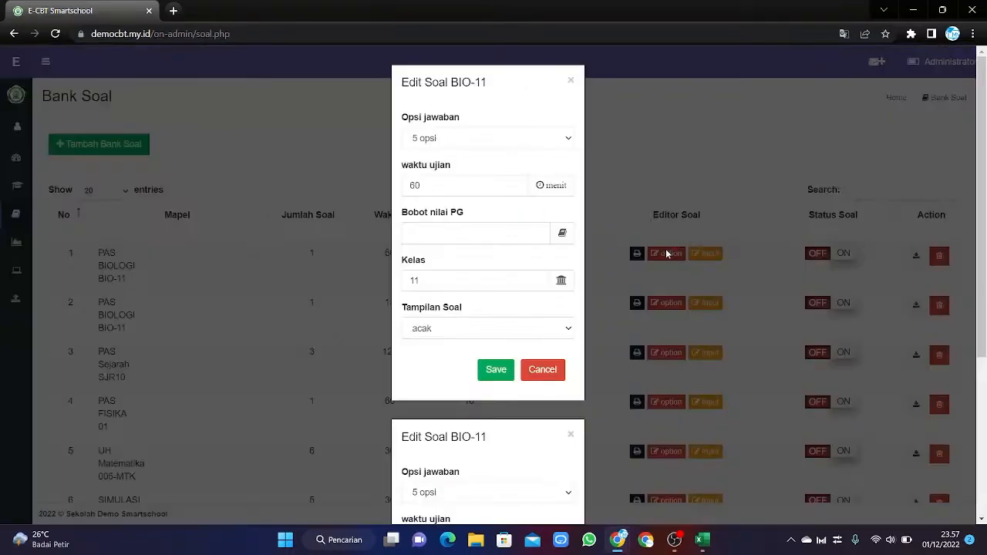
{"action": "left_click", "coordinate": [471, 225]}
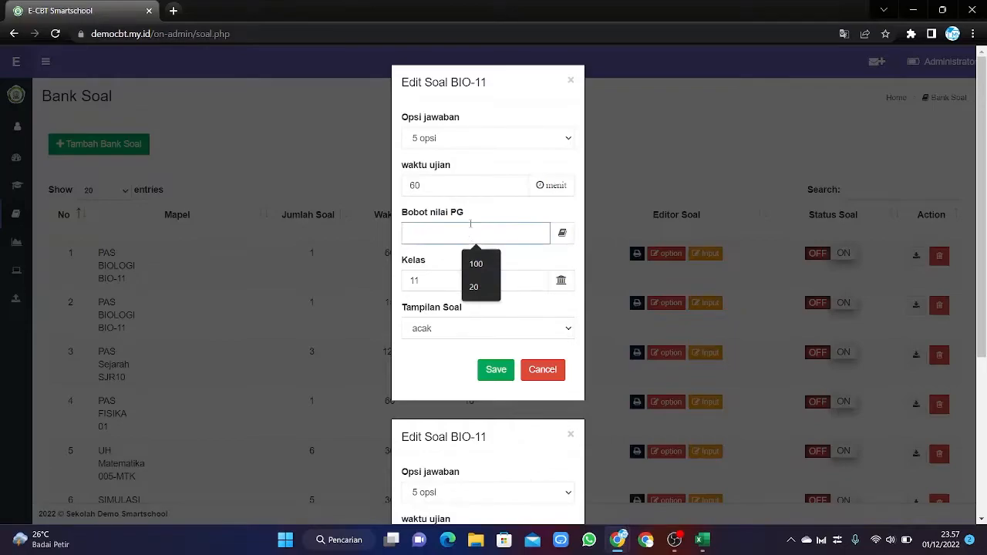
{"action": "type", "text": "100"}
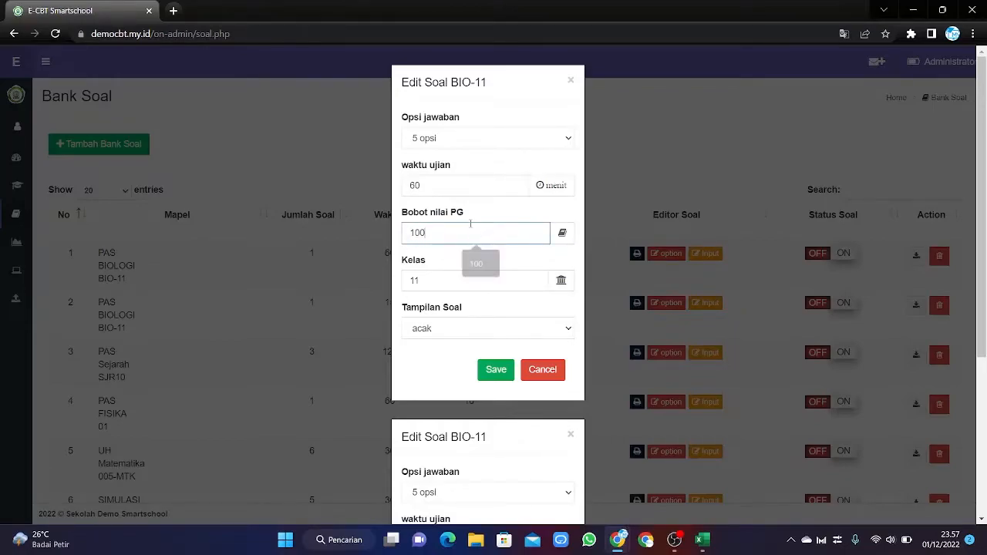
{"action": "scroll", "coordinate": [468, 235], "scroll_direction": "down", "scroll_amount": 3}
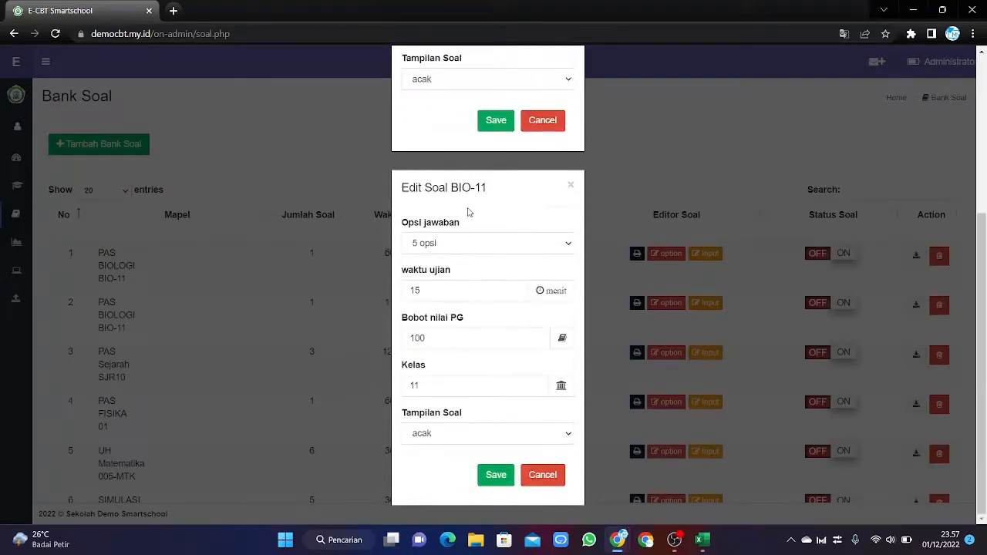
{"action": "left_click", "coordinate": [571, 187]}
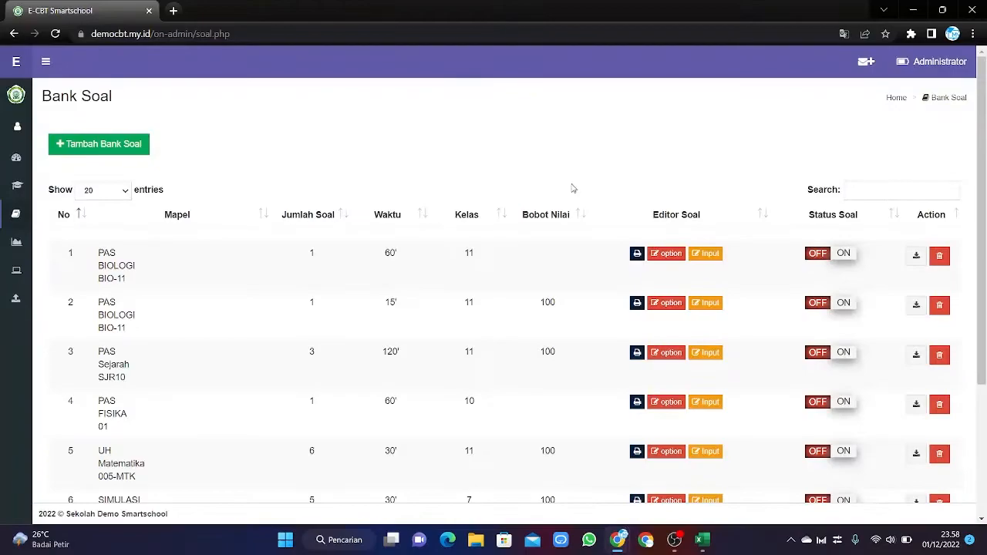
{"action": "left_click", "coordinate": [655, 257]}
{"action": "scroll", "coordinate": [443, 353], "scroll_direction": "down", "scroll_amount": 4}
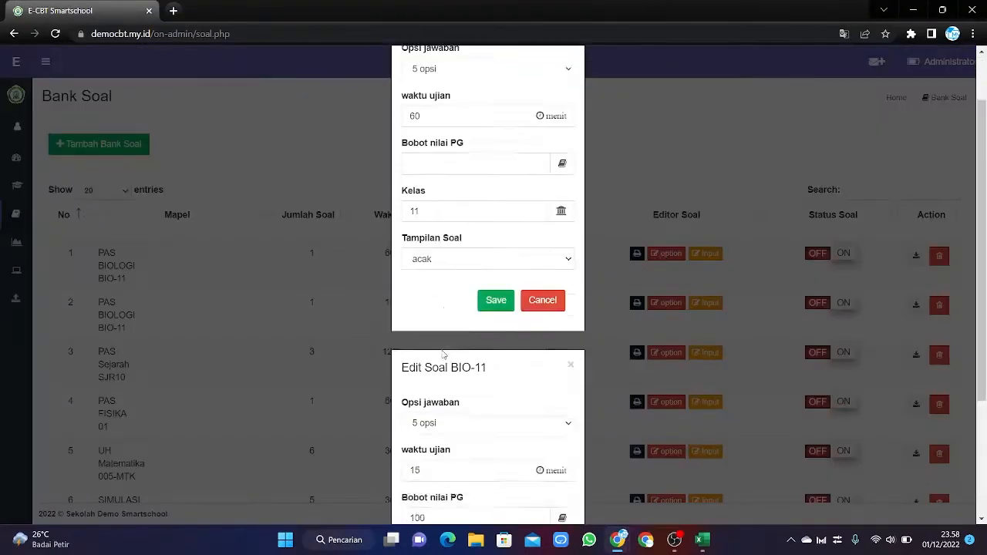
{"action": "scroll", "coordinate": [445, 354], "scroll_direction": "up", "scroll_amount": 4}
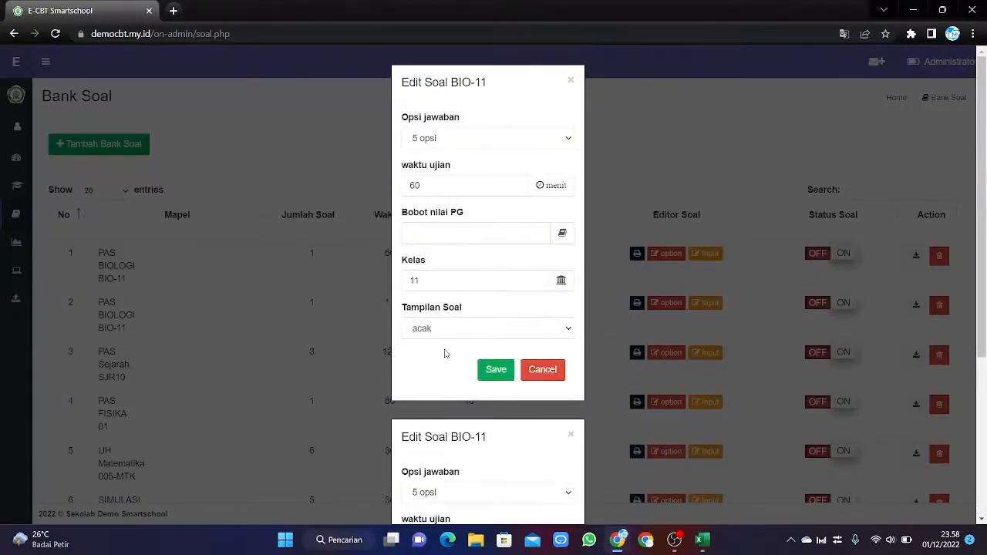
{"action": "left_click", "coordinate": [569, 83]}
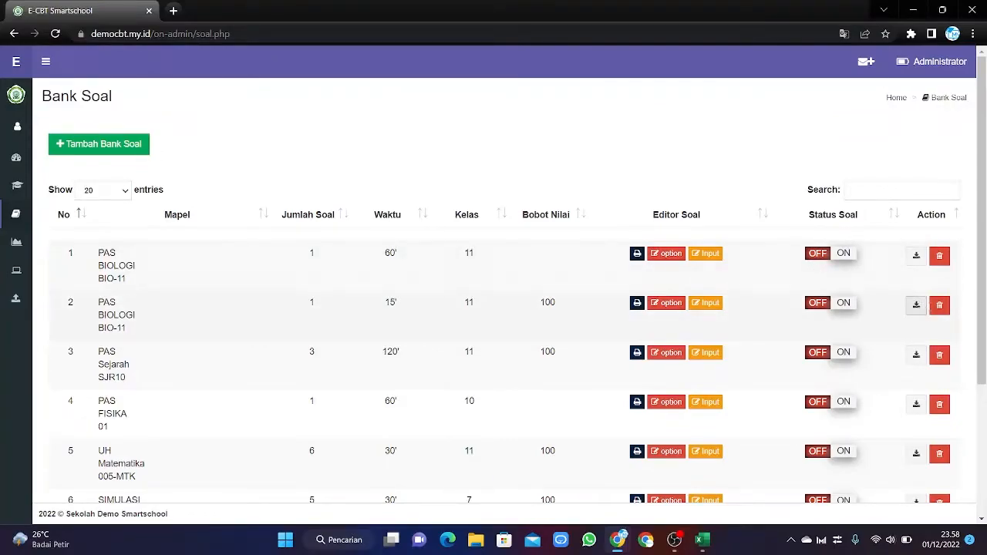
Delete the remaining BIOLOGI BIO-11 question bank with Hapus.
{"action": "left_click", "coordinate": [939, 306]}
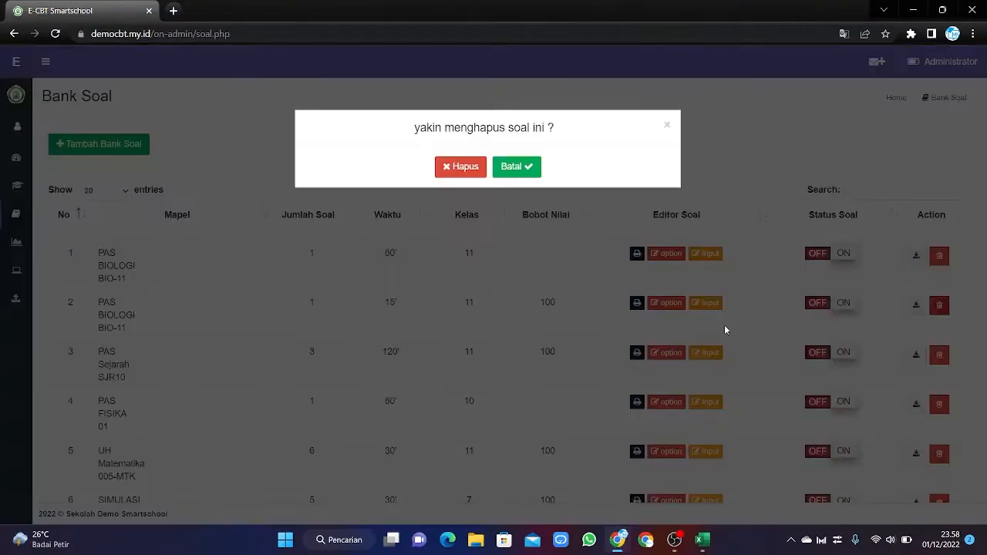
{"action": "left_click", "coordinate": [461, 166]}
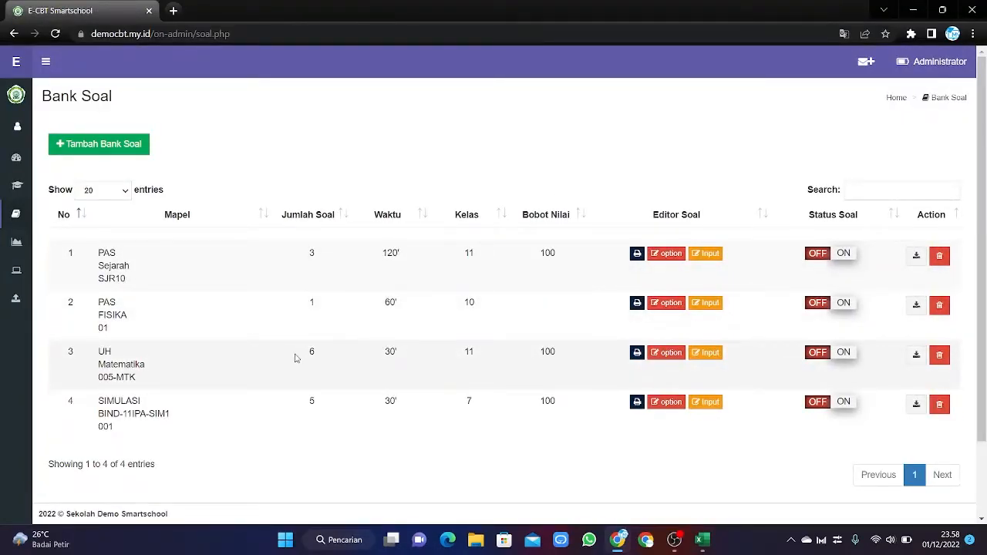
{"action": "scroll", "coordinate": [235, 349], "scroll_direction": "down", "scroll_amount": 2}
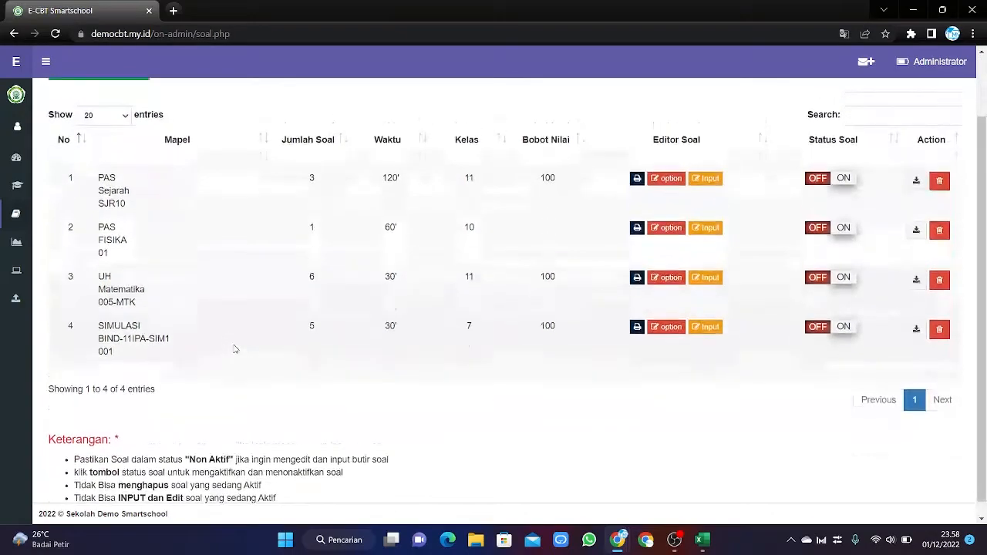
{"action": "scroll", "coordinate": [235, 349], "scroll_direction": "up", "scroll_amount": 2}
Start a new bank with PAS, BIOLOGI, class 10, then close the form unsaved.
{"action": "left_click", "coordinate": [126, 145]}
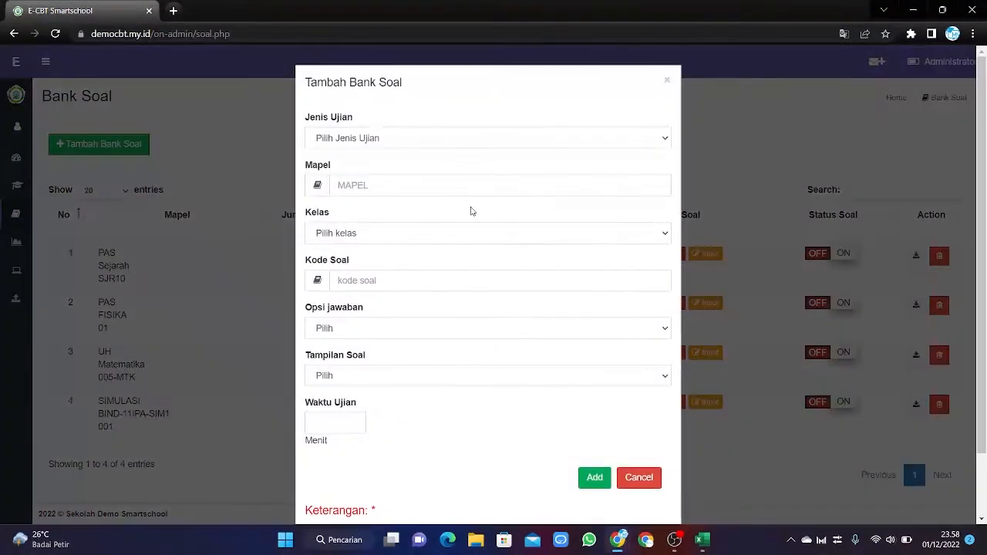
{"action": "left_click", "coordinate": [408, 143]}
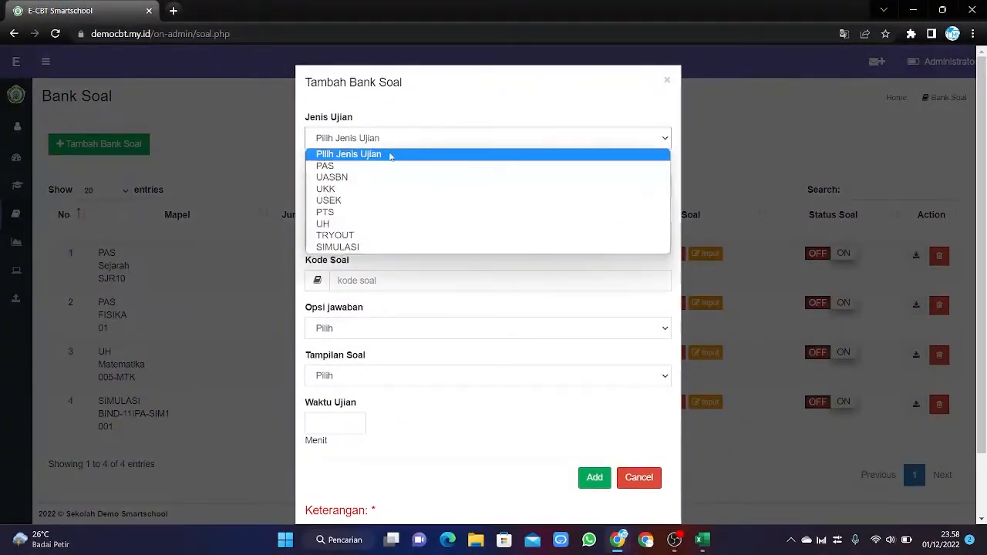
{"action": "left_click", "coordinate": [327, 164]}
{"action": "left_click", "coordinate": [342, 185]}
{"action": "left_click", "coordinate": [414, 262]}
{"action": "left_click", "coordinate": [388, 237]}
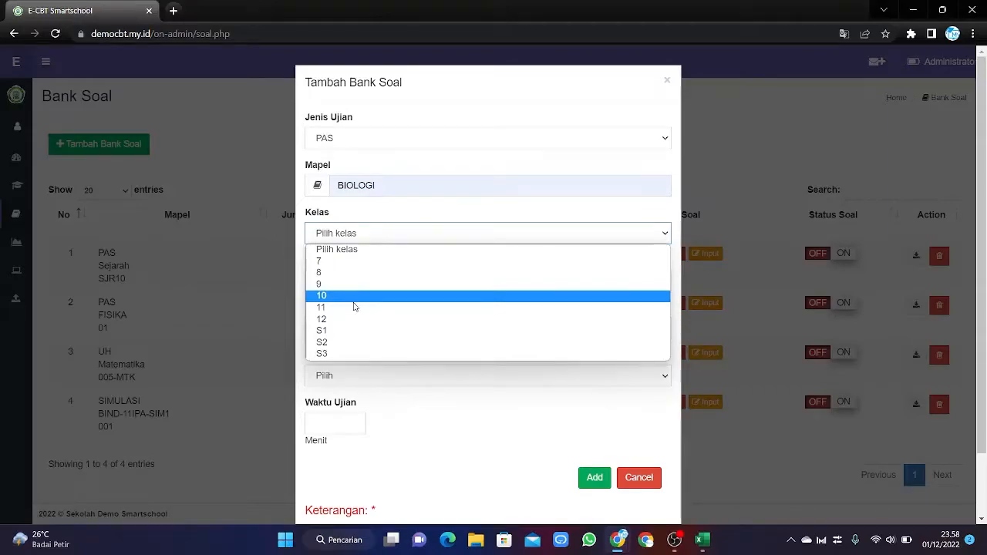
{"action": "left_click", "coordinate": [353, 300]}
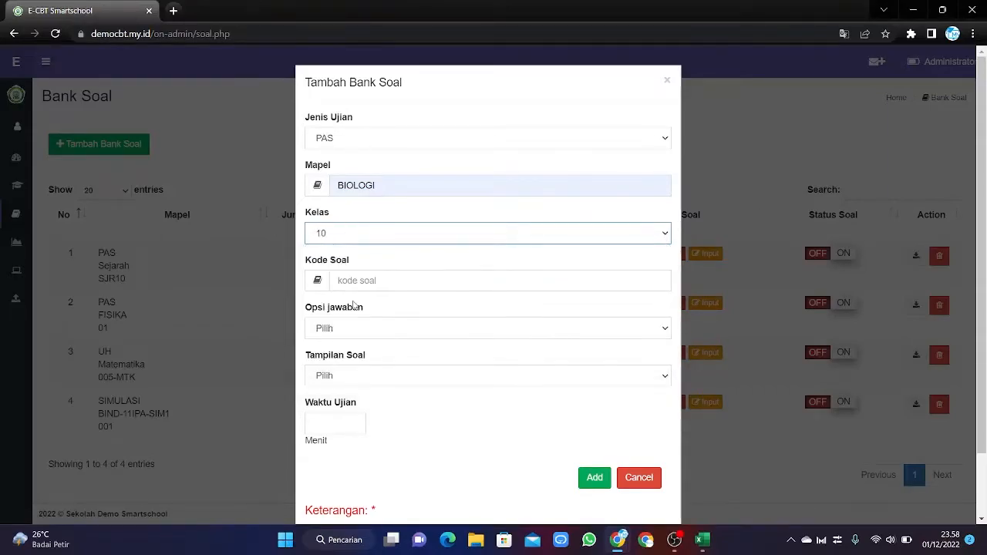
{"action": "left_click", "coordinate": [665, 82]}
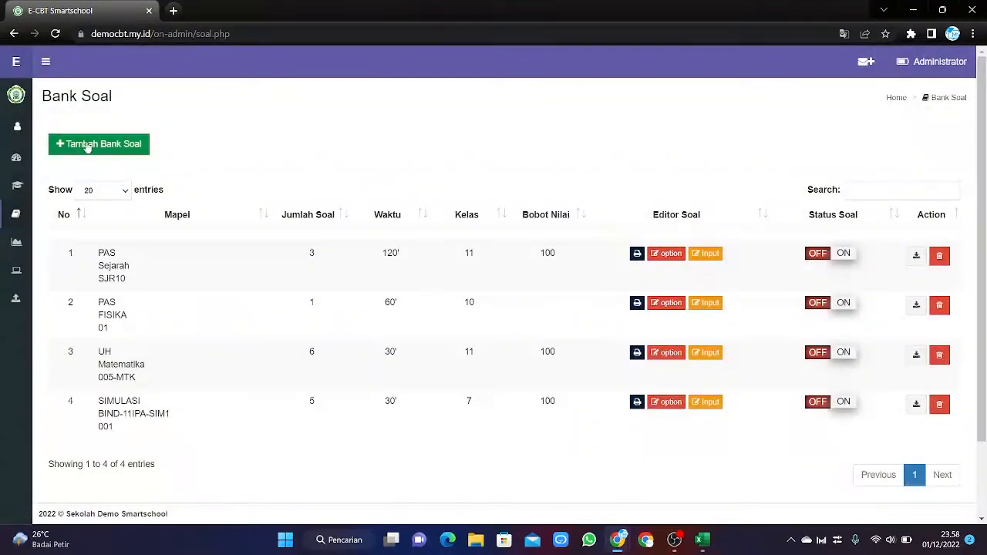
In a new bank form, set PAS, BIOLOGI, class 10 and code BIO-10.
{"action": "left_click", "coordinate": [74, 145]}
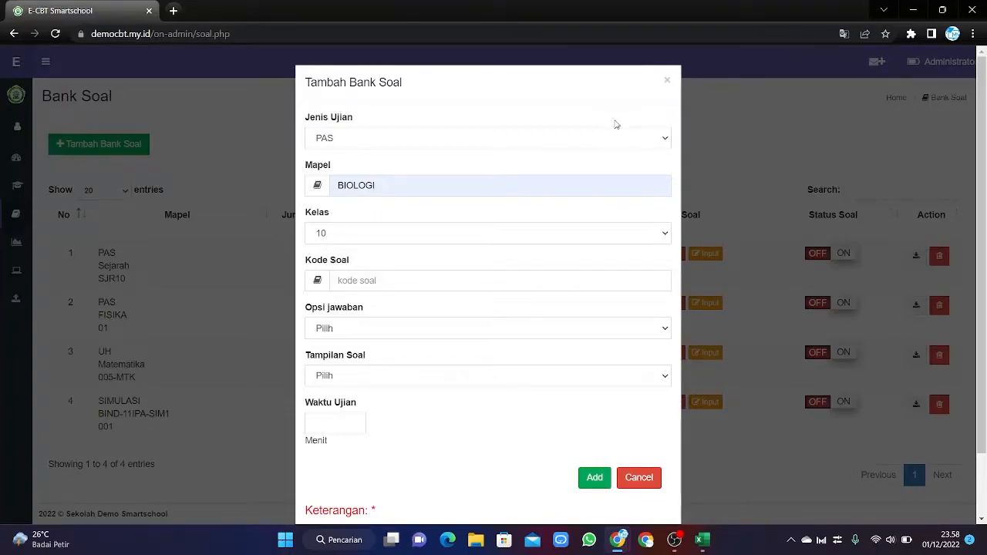
{"action": "left_click", "coordinate": [539, 149]}
{"action": "left_click", "coordinate": [508, 165]}
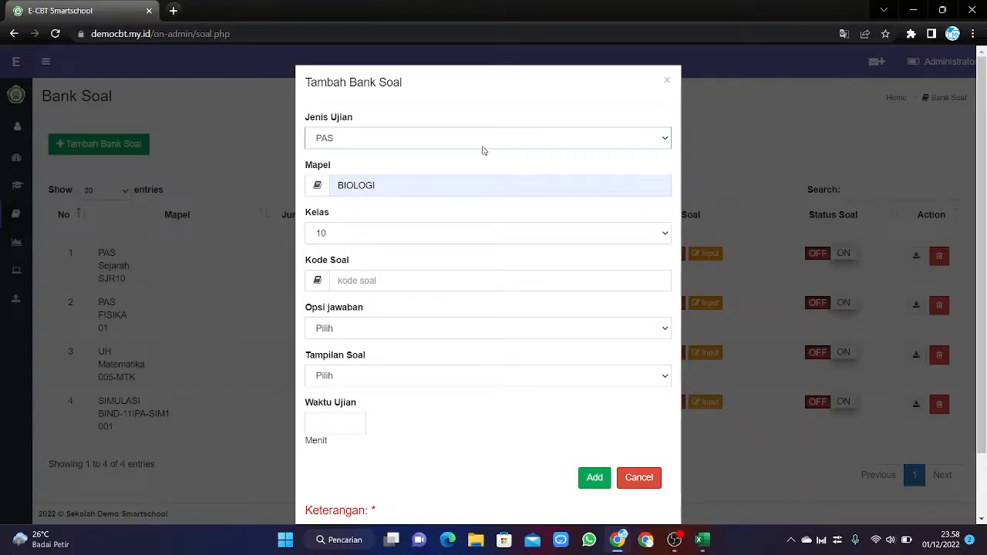
{"action": "left_click", "coordinate": [408, 190]}
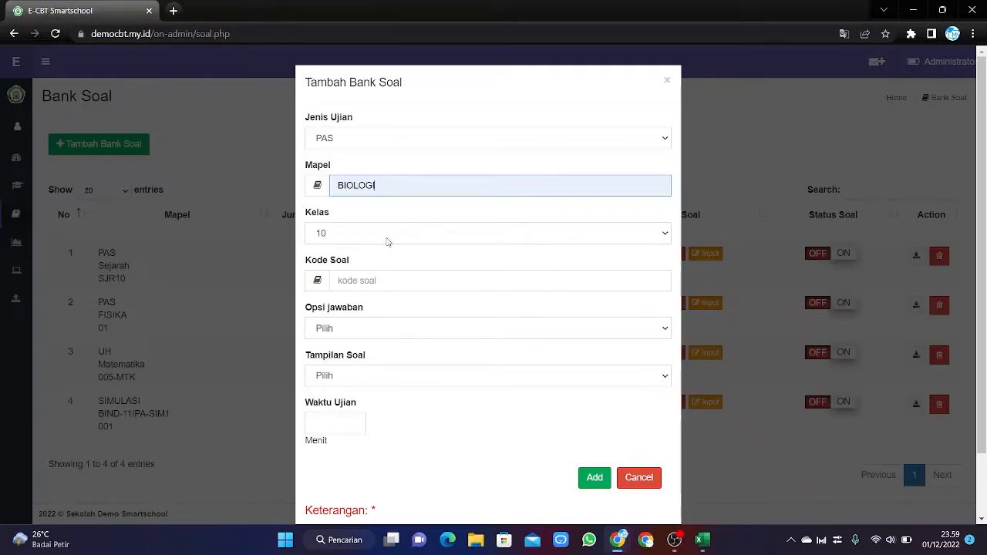
{"action": "scroll", "coordinate": [387, 242], "scroll_direction": "down", "scroll_amount": 1}
{"action": "scroll", "coordinate": [378, 223], "scroll_direction": "up", "scroll_amount": 1}
{"action": "left_click", "coordinate": [387, 234]}
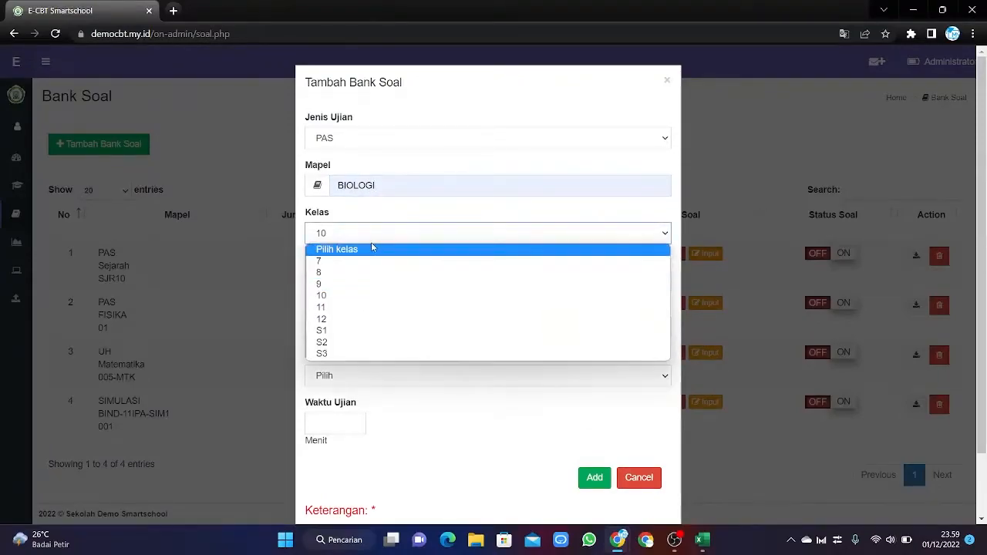
{"action": "left_click", "coordinate": [339, 295]}
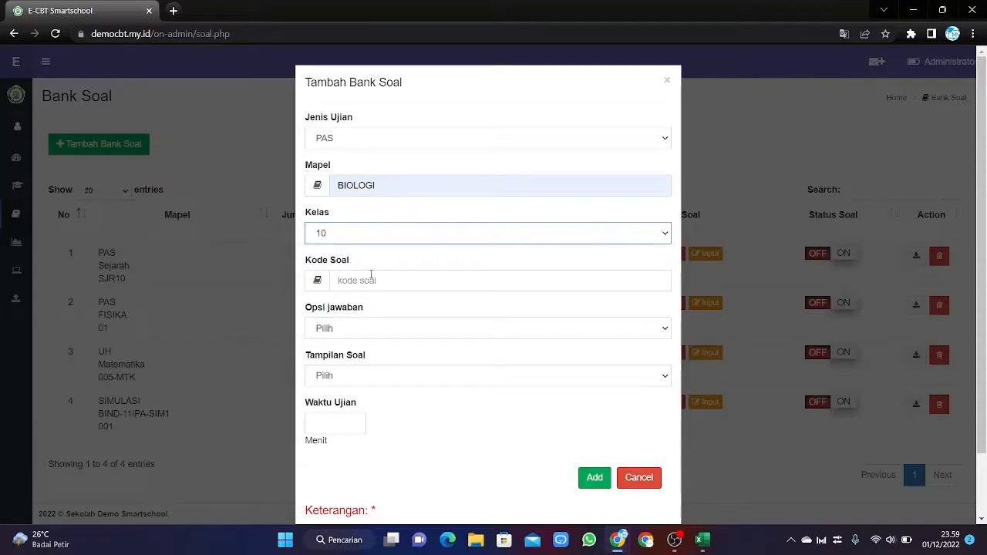
{"action": "left_click", "coordinate": [369, 282]}
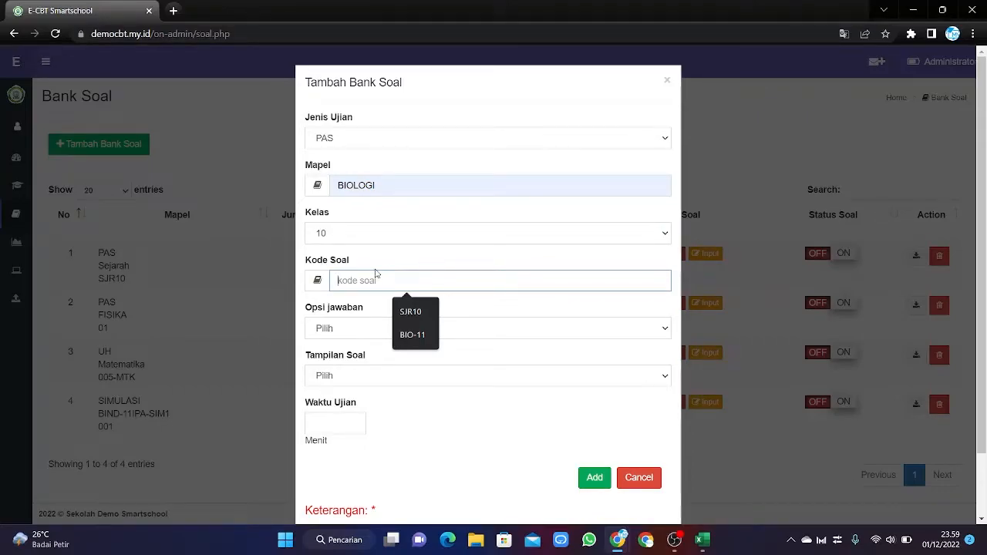
{"action": "type", "text": "BIO"}
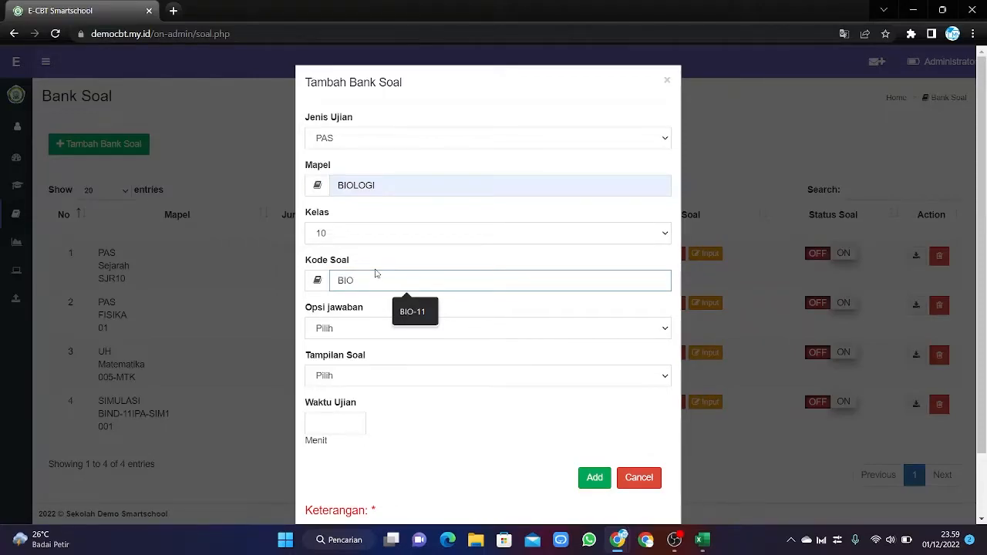
{"action": "type", "text": "-10"}
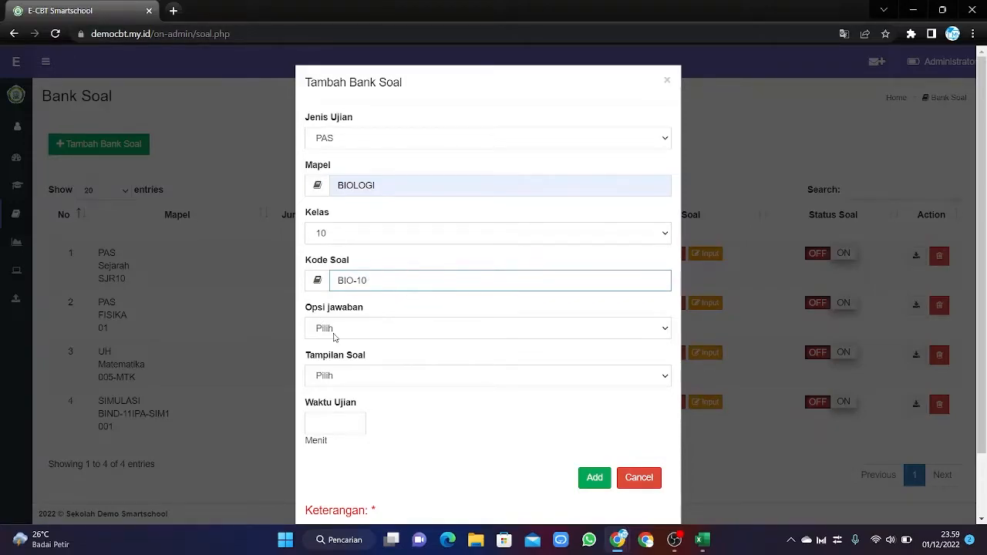
Choose 5 answer options, Acak order, 60 minutes, and create the BIO-10 bank.
{"action": "left_click", "coordinate": [383, 332]}
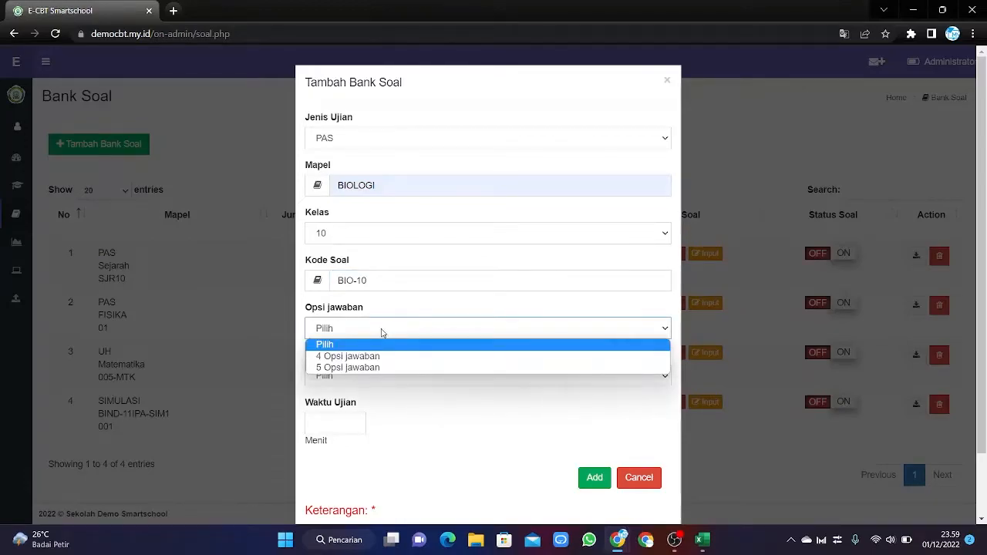
{"action": "left_click", "coordinate": [350, 368]}
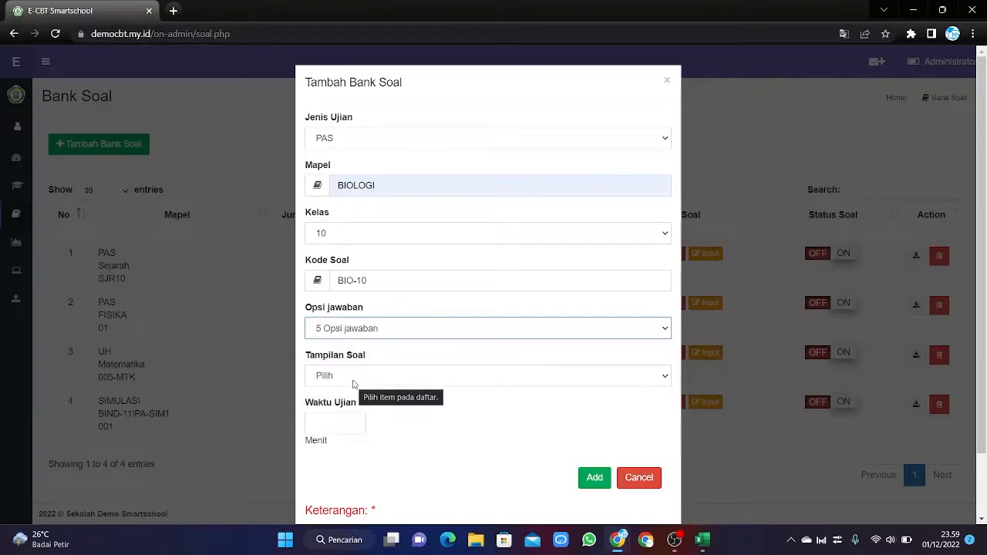
{"action": "left_click", "coordinate": [353, 382]}
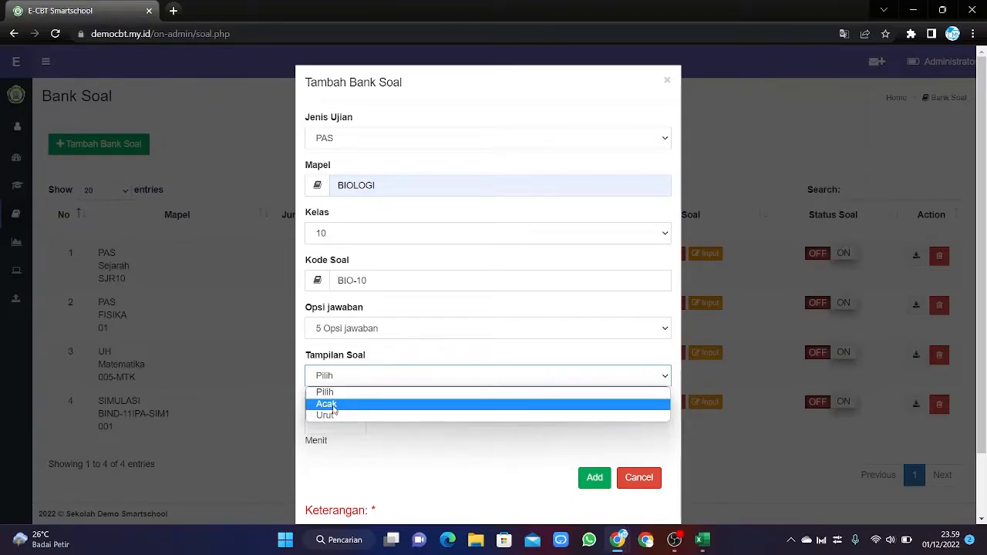
{"action": "left_click", "coordinate": [333, 404]}
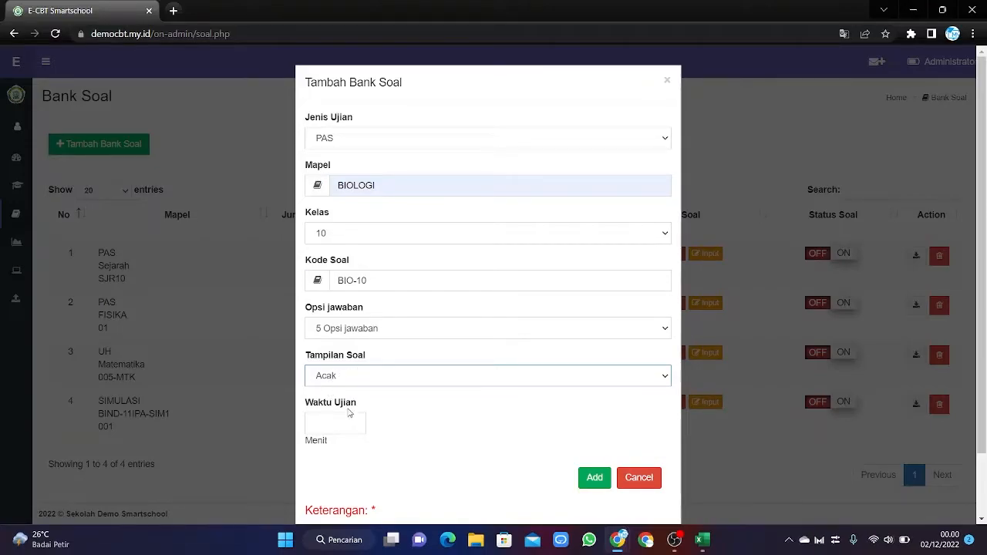
{"action": "left_click", "coordinate": [331, 429]}
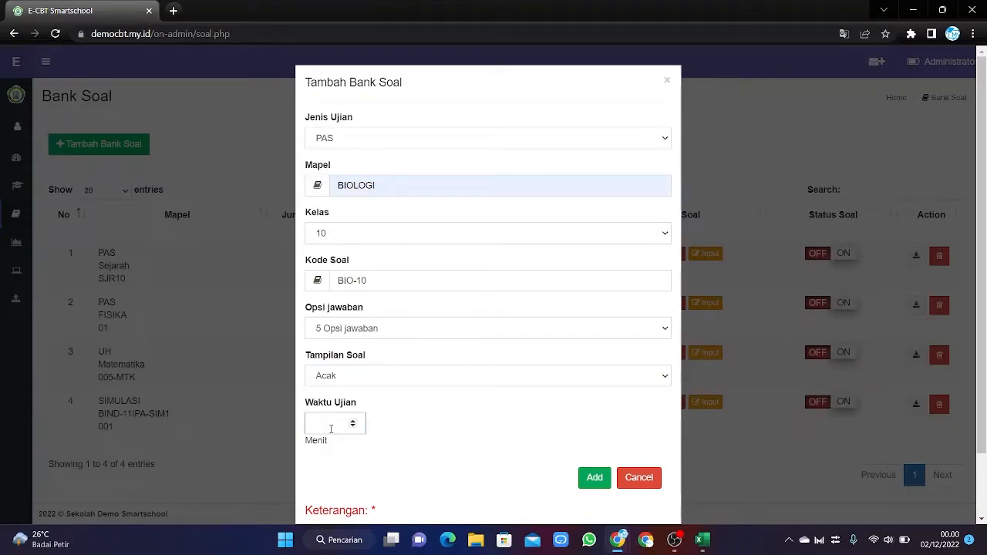
{"action": "type", "text": "60"}
{"action": "left_click", "coordinate": [595, 478]}
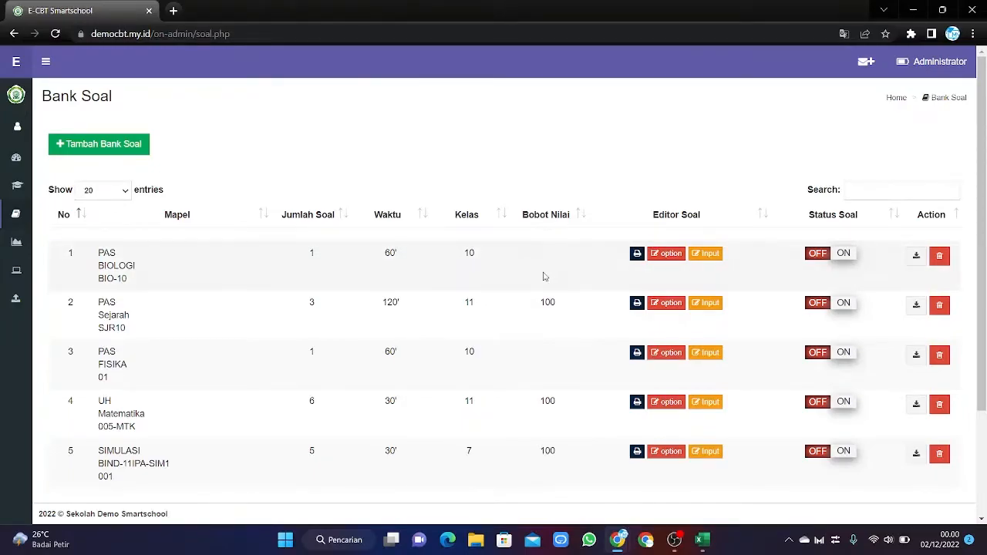
Set the BIO-10 bank's Bobot nilai PG to 100 and save it.
{"action": "left_click", "coordinate": [668, 257]}
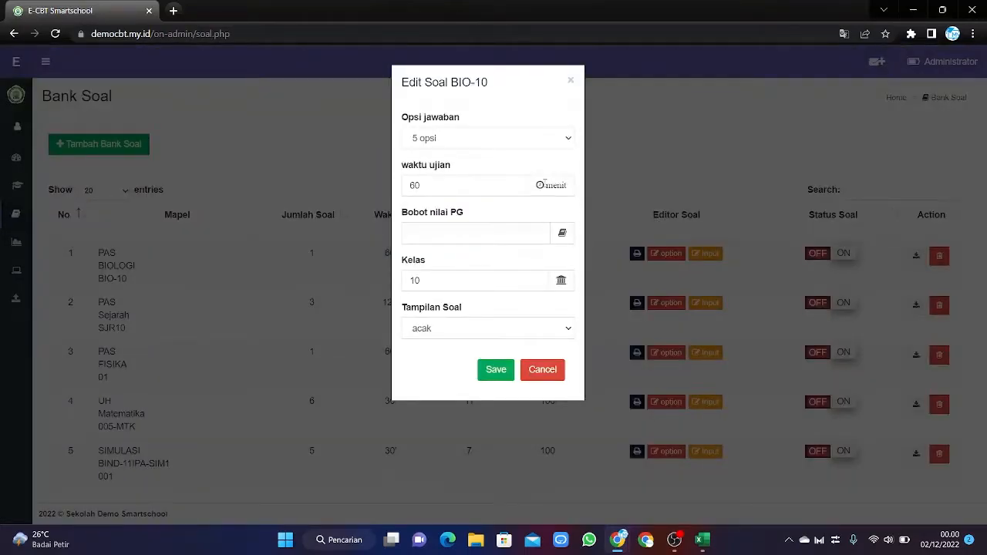
{"action": "left_click", "coordinate": [466, 234]}
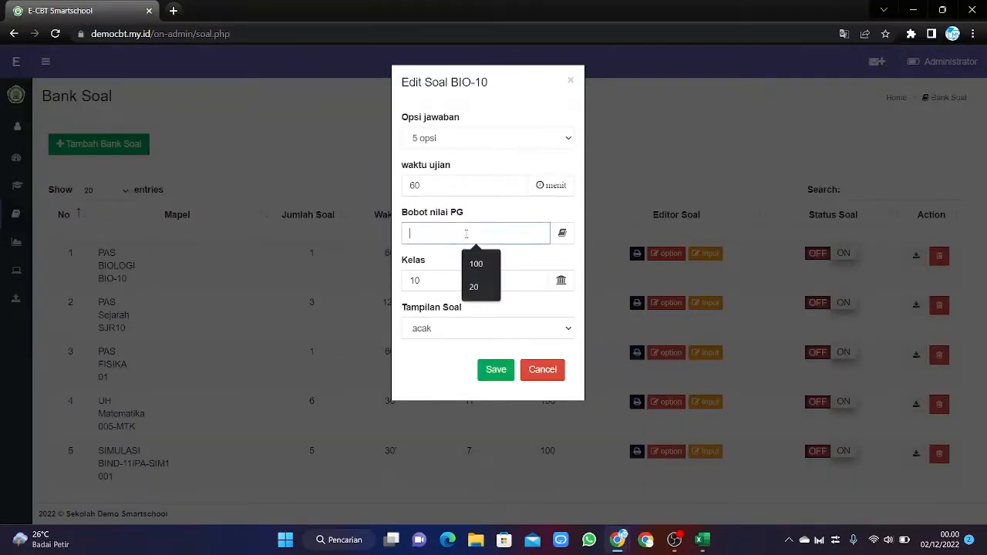
{"action": "type", "text": "100"}
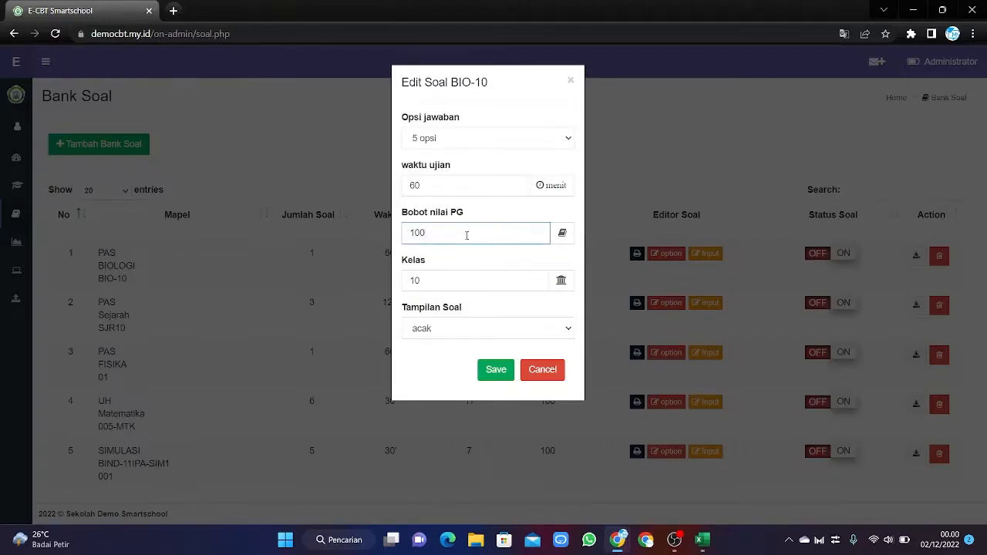
{"action": "left_click", "coordinate": [494, 377]}
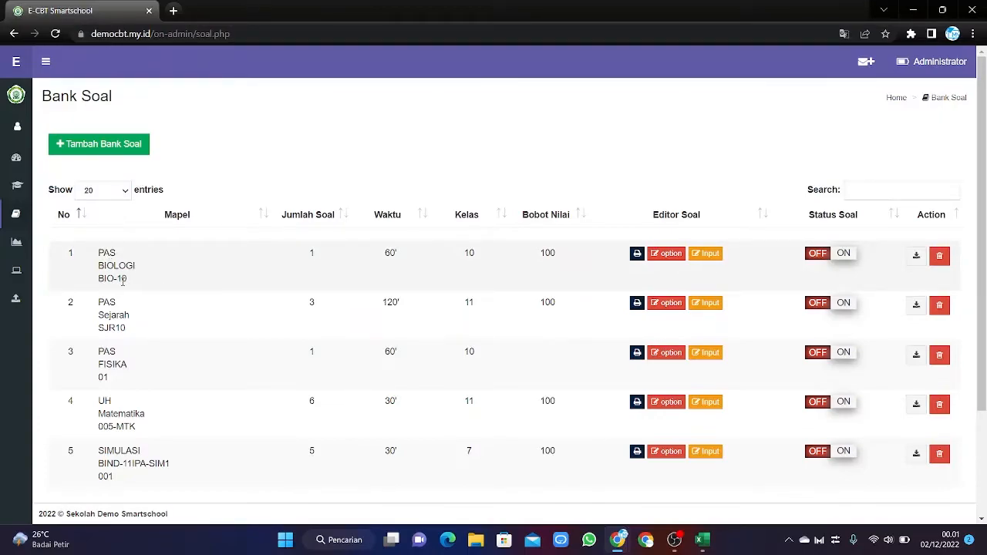
Open the BIO-10 question editor, start a multiple-choice question, and type draft text 'bIO'.
{"action": "left_click", "coordinate": [707, 254]}
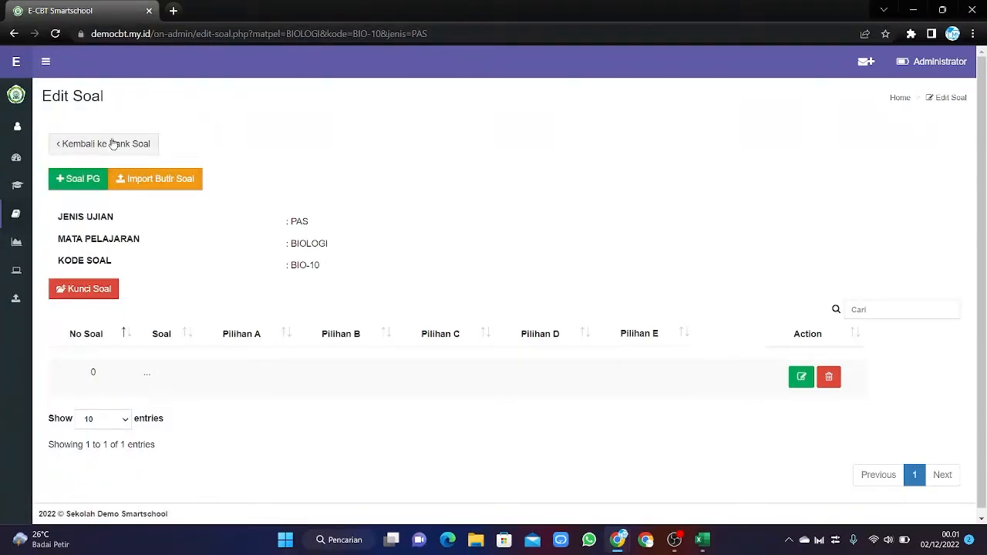
{"action": "left_click", "coordinate": [81, 182]}
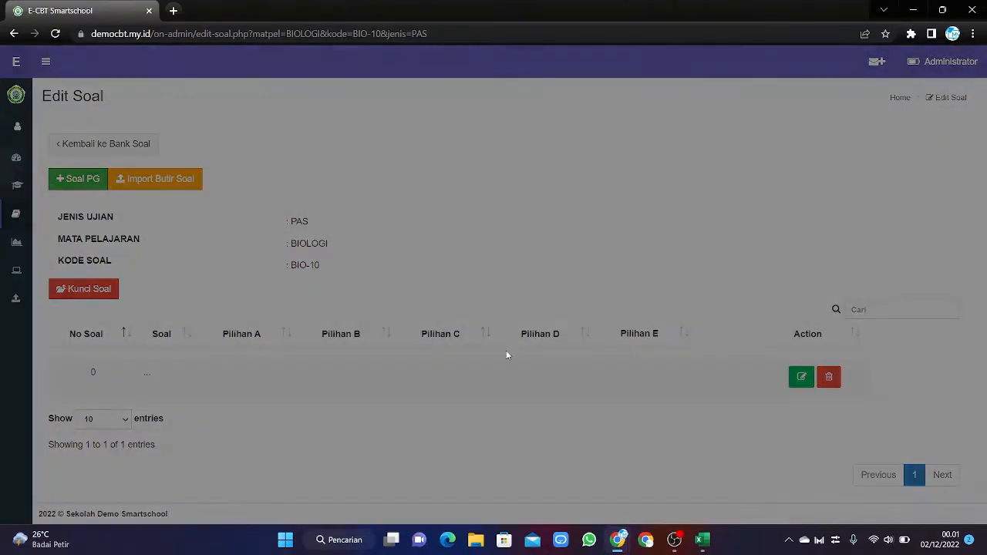
{"action": "left_click", "coordinate": [349, 148]}
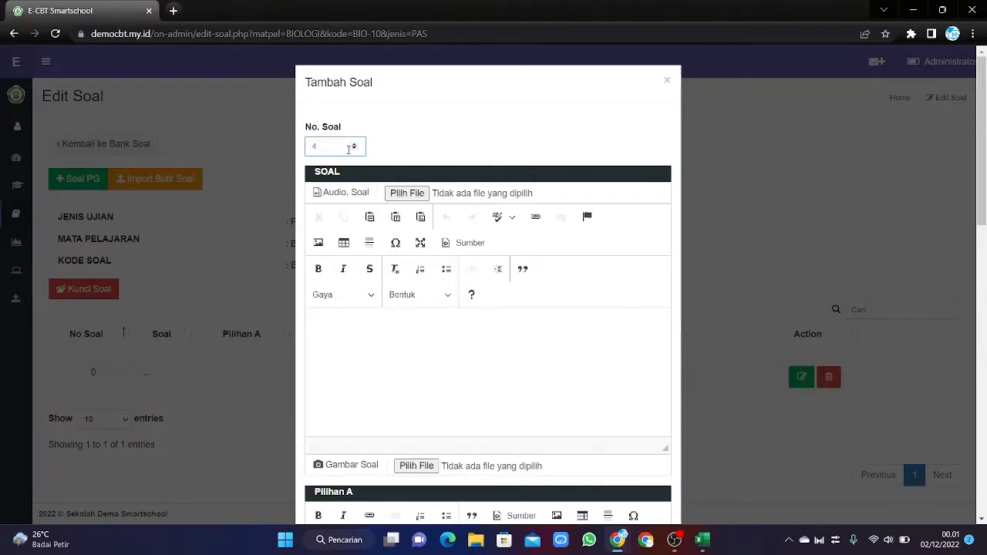
{"action": "left_click", "coordinate": [368, 340]}
{"action": "type", "text": "bIO"}
{"action": "left_click", "coordinate": [328, 145]}
Clear the question number and replace the draft text with 'Biologi adalah ...'.
{"action": "key", "text": "BackSpace"}
{"action": "double_click", "coordinate": [323, 326]}
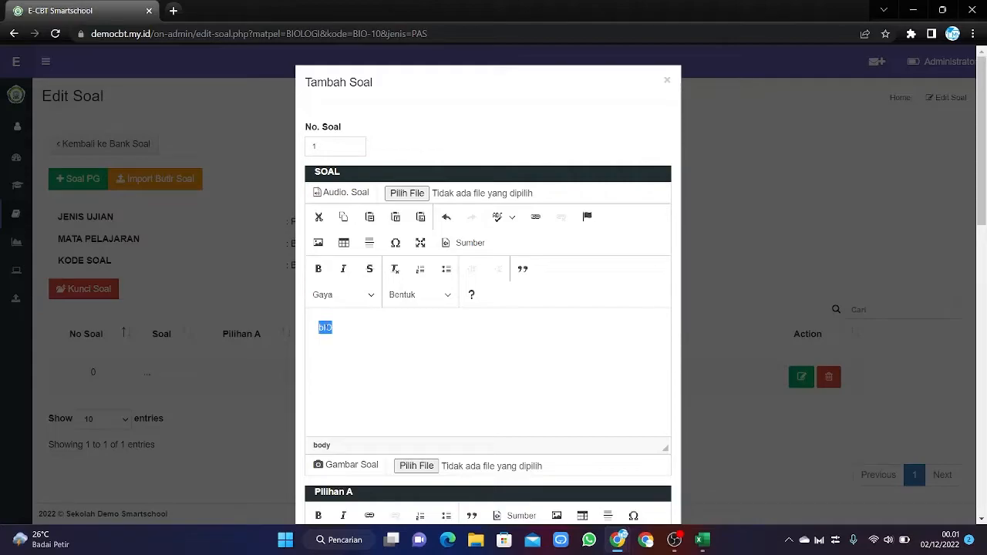
{"action": "type", "text": "Biologi adala"}
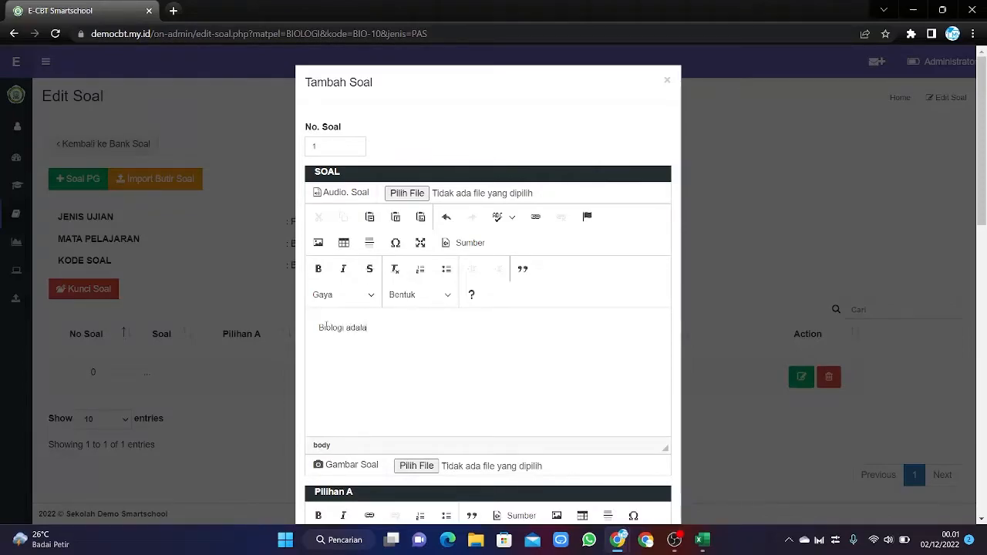
{"action": "type", "text": "h ..."}
Tidy the trailing dots and place the caret at the end of the question text.
{"action": "scroll", "coordinate": [326, 326], "scroll_direction": "down", "scroll_amount": 3}
{"action": "key", "text": "BackSpace"}
{"action": "key", "text": "BackSpace"}
{"action": "key", "text": "BackSpace"}
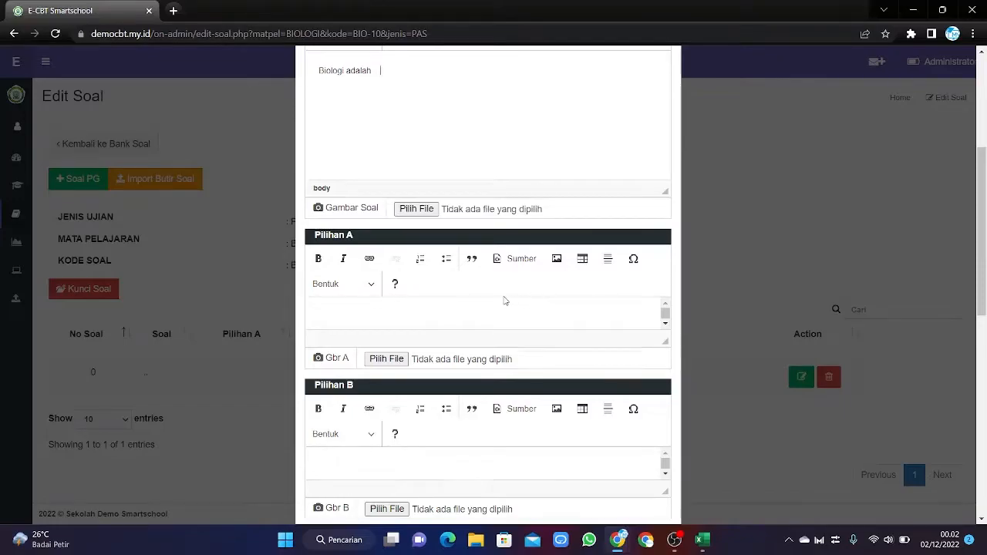
{"action": "scroll", "coordinate": [504, 299], "scroll_direction": "up", "scroll_amount": 2}
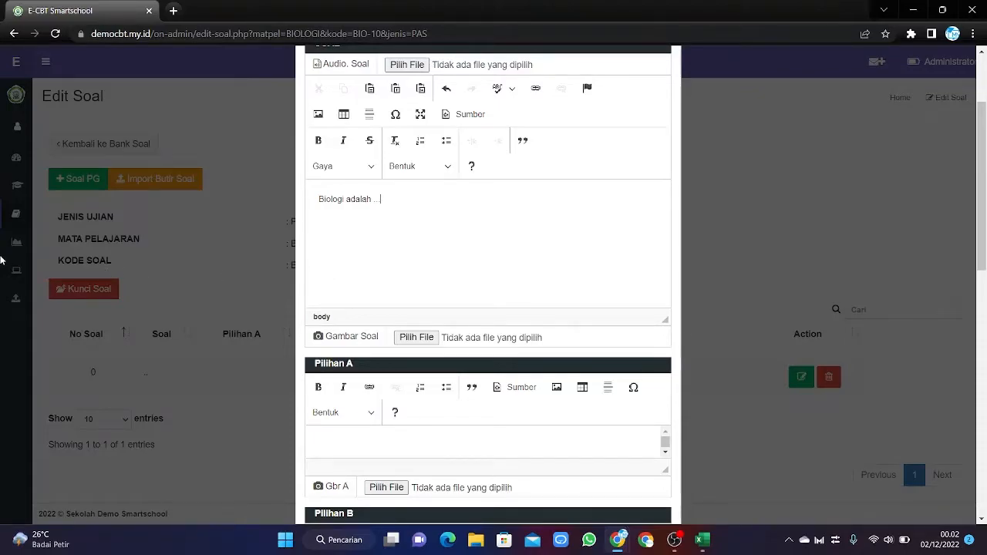
{"action": "scroll", "coordinate": [481, 306], "scroll_direction": "up", "scroll_amount": 2}
{"action": "scroll", "coordinate": [478, 308], "scroll_direction": "down", "scroll_amount": 4}
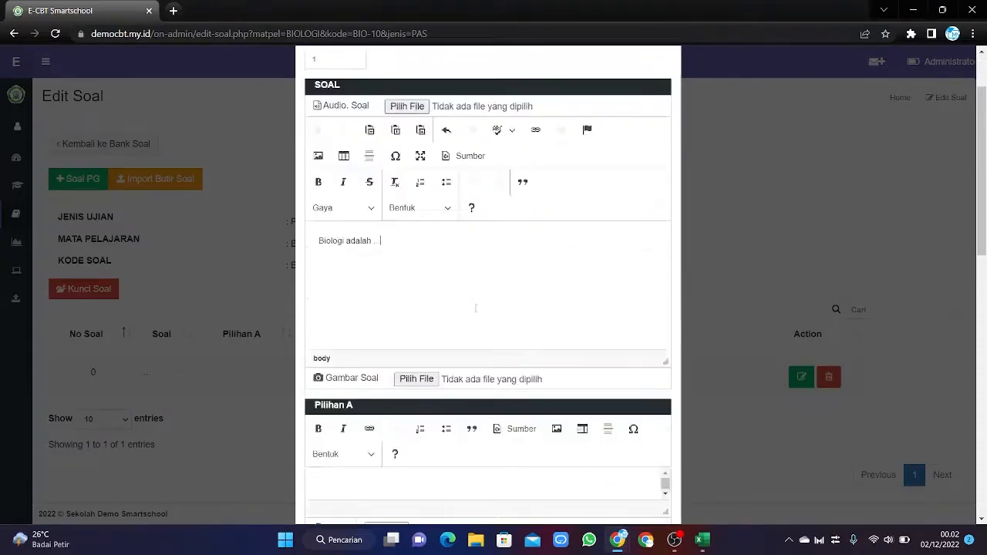
{"action": "scroll", "coordinate": [475, 312], "scroll_direction": "up", "scroll_amount": 1}
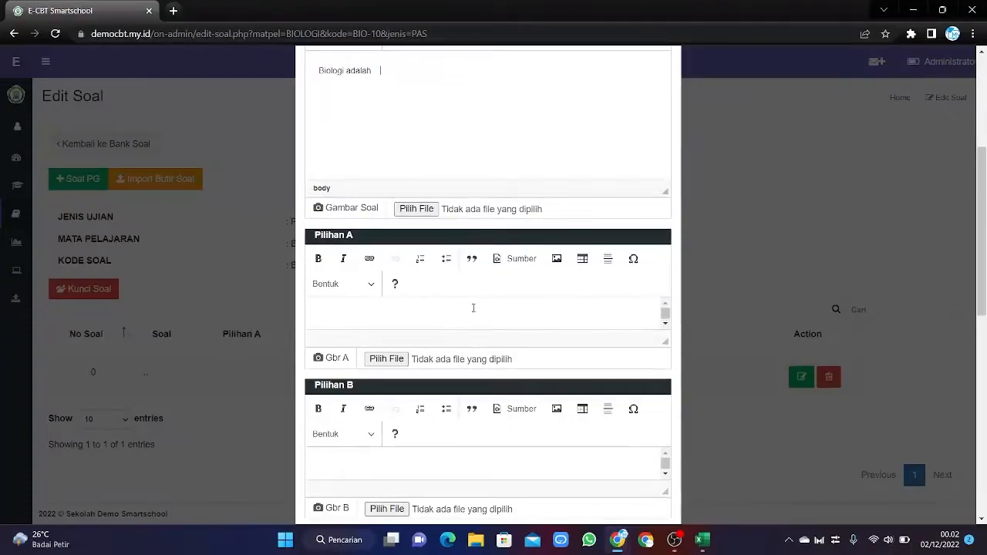
{"action": "scroll", "coordinate": [473, 308], "scroll_direction": "up", "scroll_amount": 4}
{"action": "scroll", "coordinate": [466, 313], "scroll_direction": "down", "scroll_amount": 2}
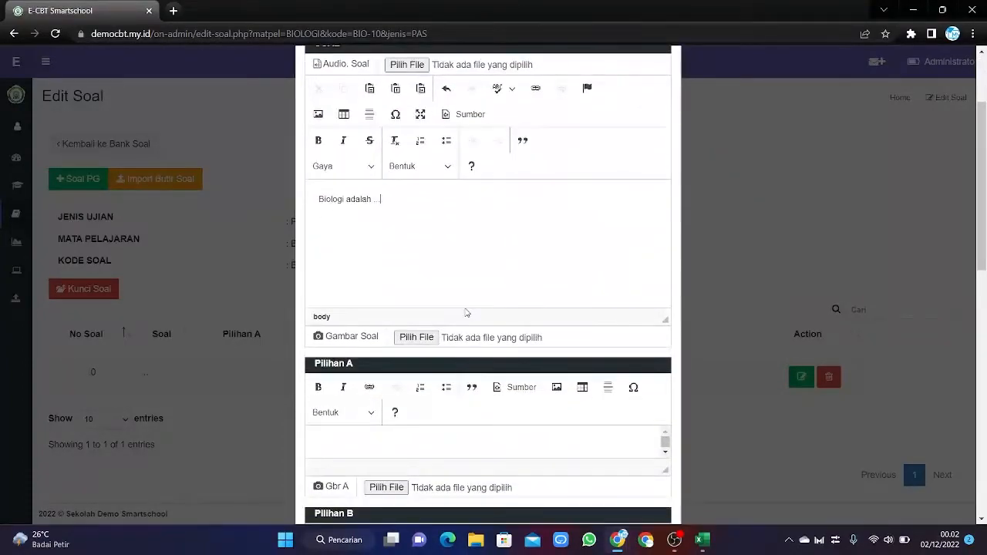
{"action": "left_click", "coordinate": [460, 289]}
{"action": "scroll", "coordinate": [370, 333], "scroll_direction": "down", "scroll_amount": 1}
{"action": "scroll", "coordinate": [372, 335], "scroll_direction": "up", "scroll_amount": 2}
{"action": "left_click", "coordinate": [372, 335]}
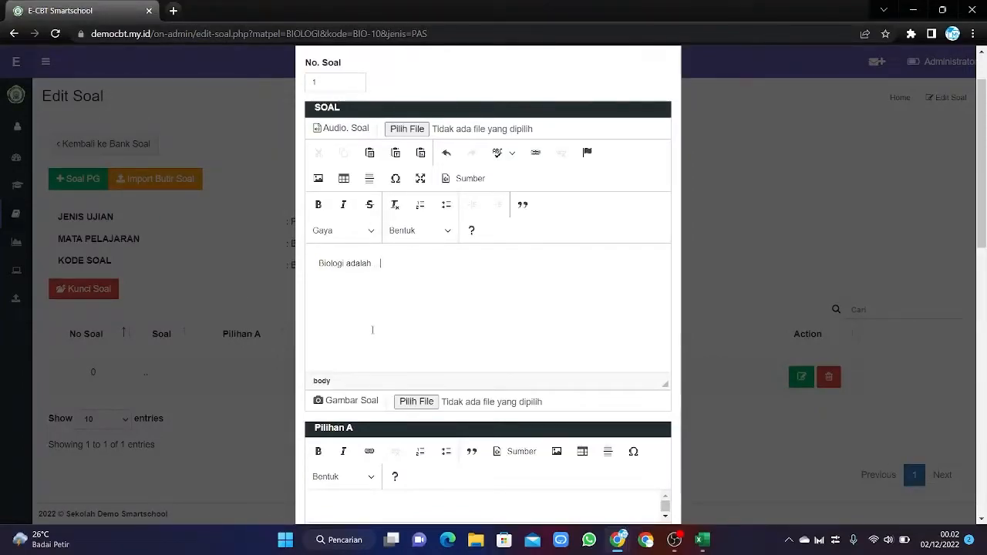
{"action": "scroll", "coordinate": [372, 330], "scroll_direction": "down", "scroll_amount": 2}
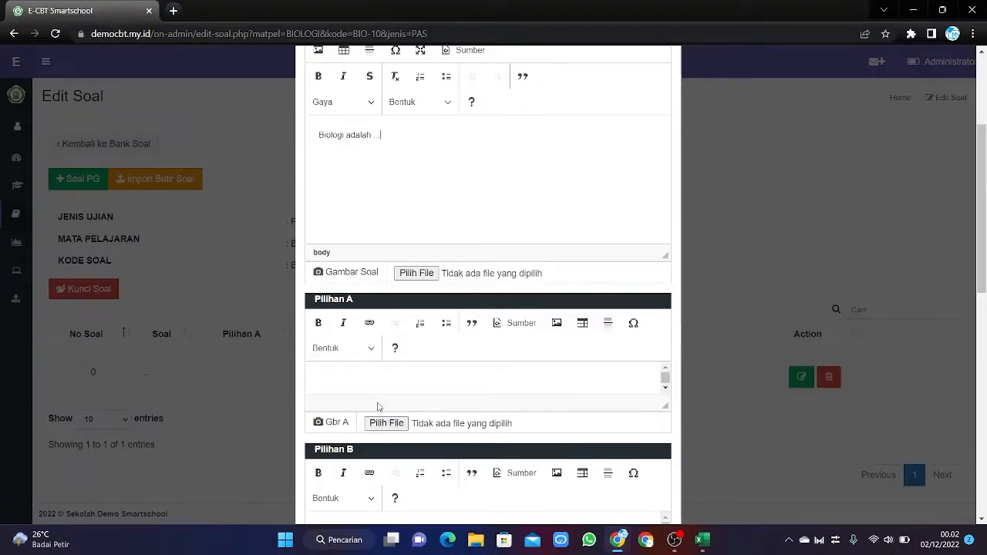
Attach soal3.png from D:\Work\Demo CBT as the Gambar Soal picture.
{"action": "left_click", "coordinate": [410, 276]}
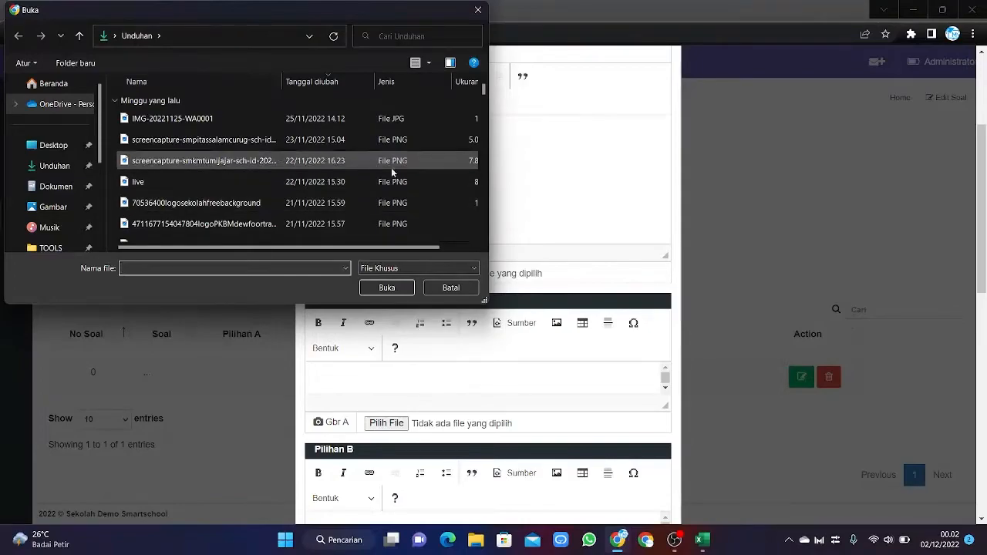
{"action": "scroll", "coordinate": [94, 178], "scroll_direction": "down", "scroll_amount": 3}
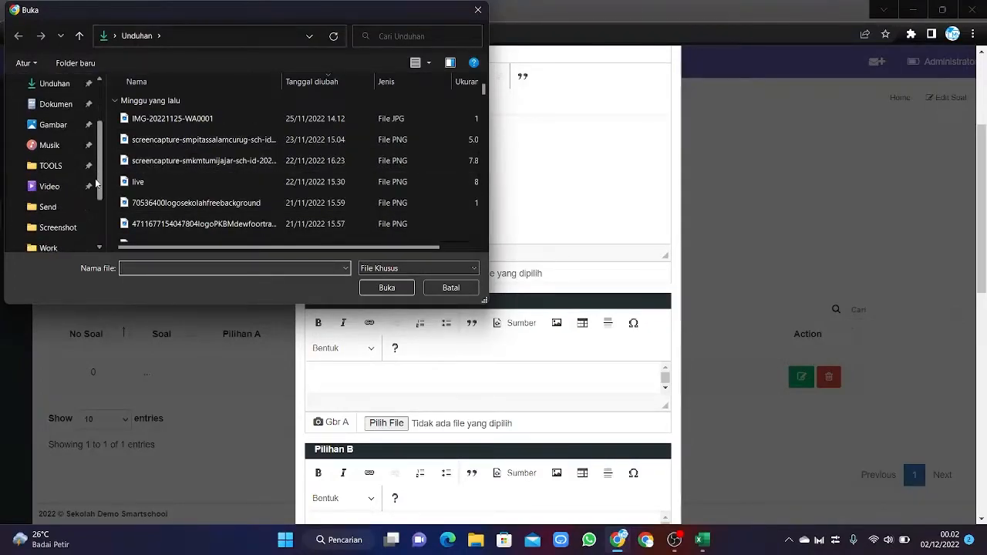
{"action": "scroll", "coordinate": [94, 183], "scroll_direction": "up", "scroll_amount": 3}
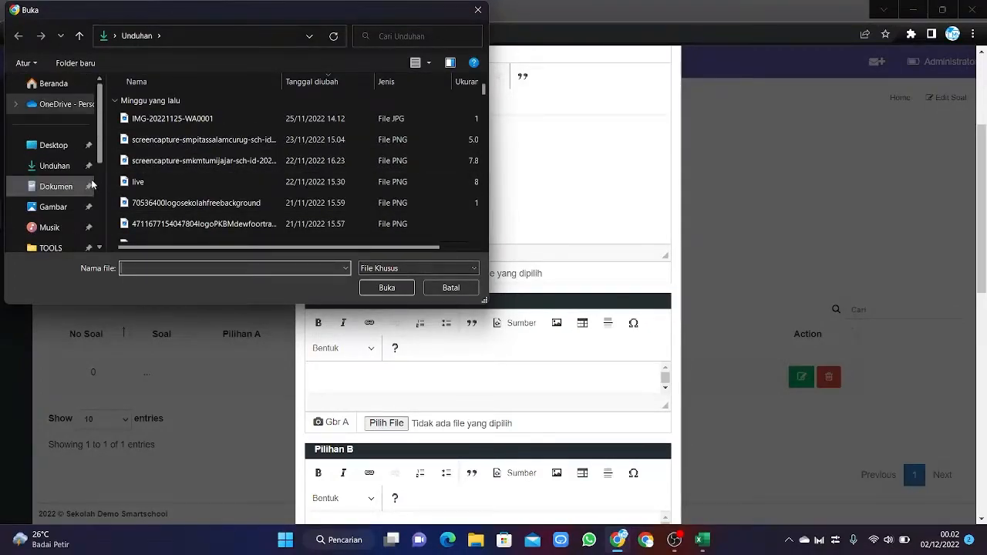
{"action": "left_click", "coordinate": [58, 208]}
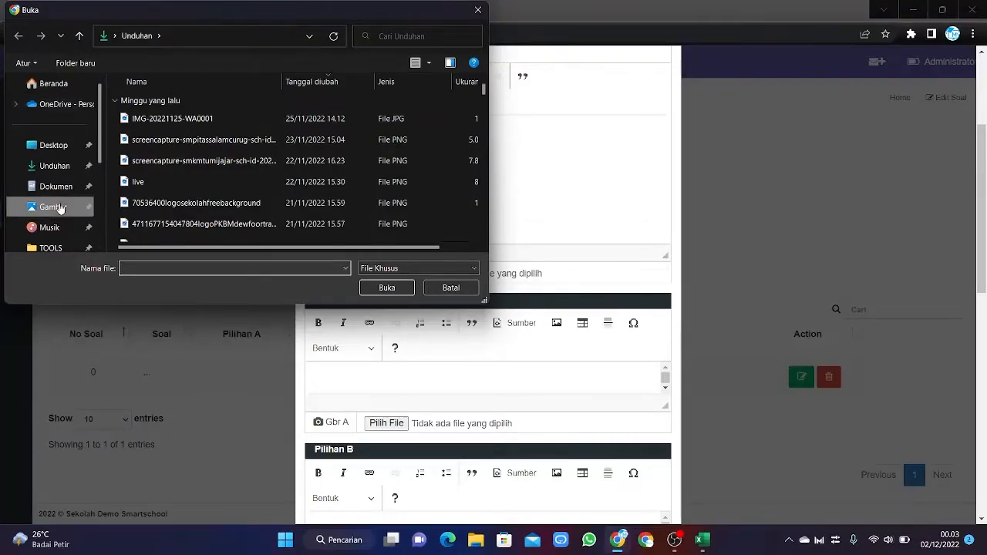
{"action": "scroll", "coordinate": [56, 218], "scroll_direction": "down", "scroll_amount": 3}
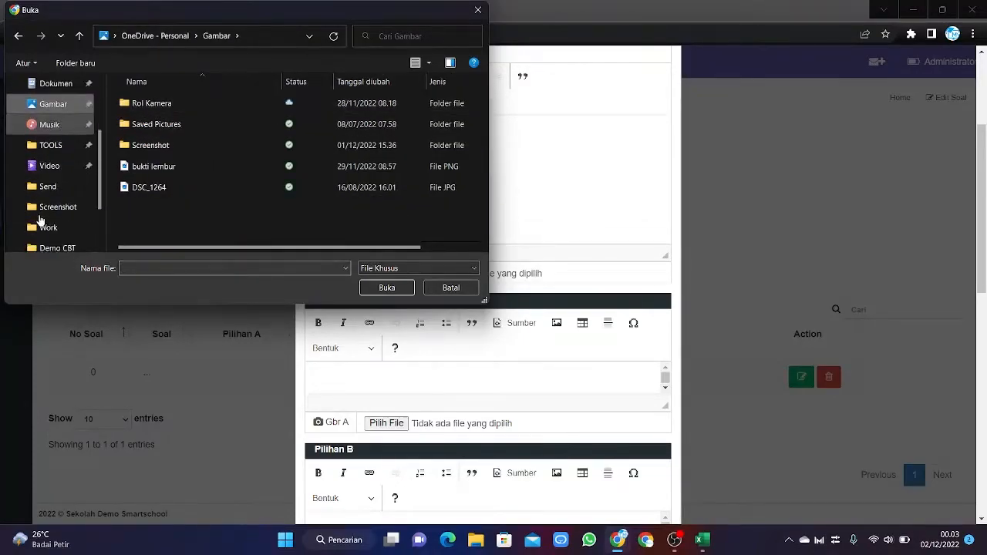
{"action": "left_click", "coordinate": [59, 185]}
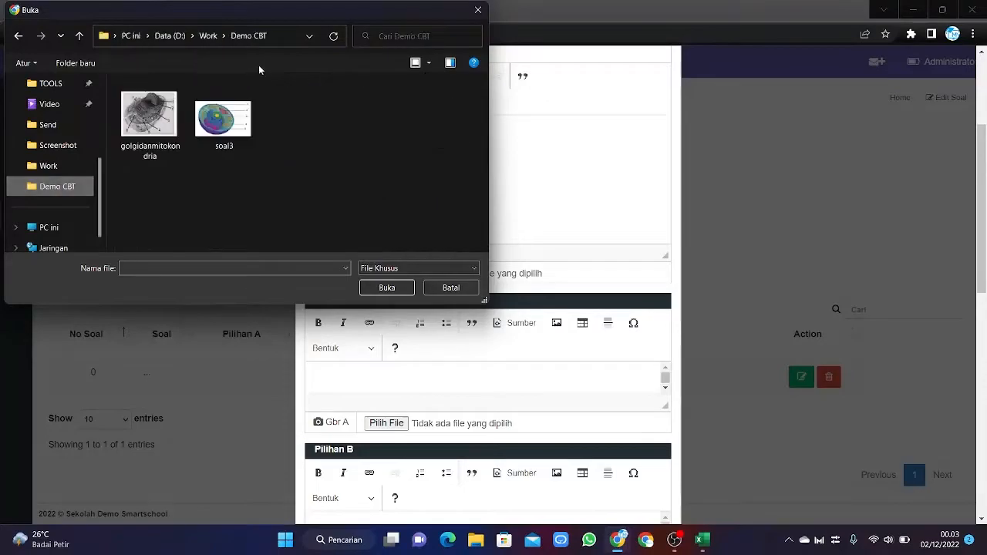
{"action": "left_click", "coordinate": [231, 124]}
{"action": "left_click", "coordinate": [398, 286]}
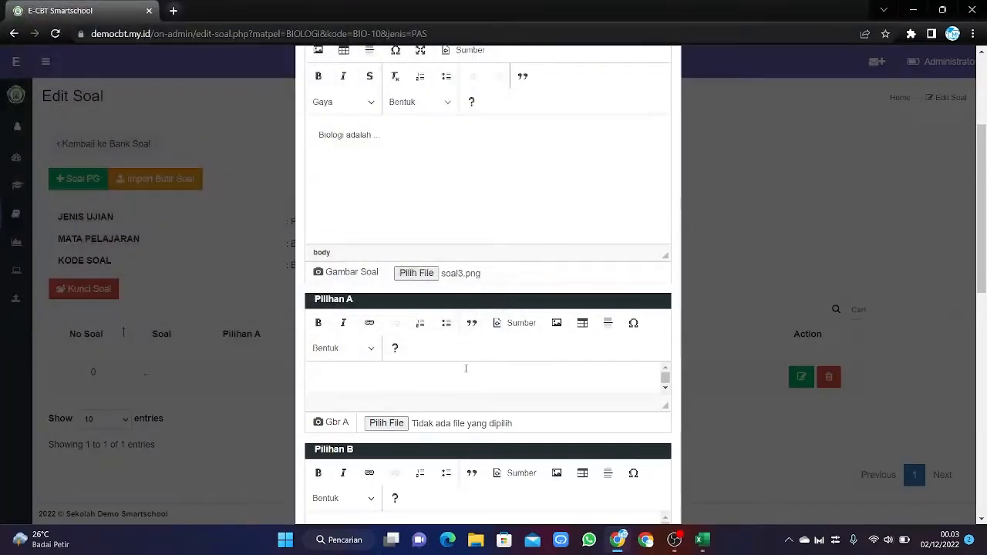
Enter answer choices A 'tumbuhan' and B 'hewan'.
{"action": "scroll", "coordinate": [478, 308], "scroll_direction": "up", "scroll_amount": 3}
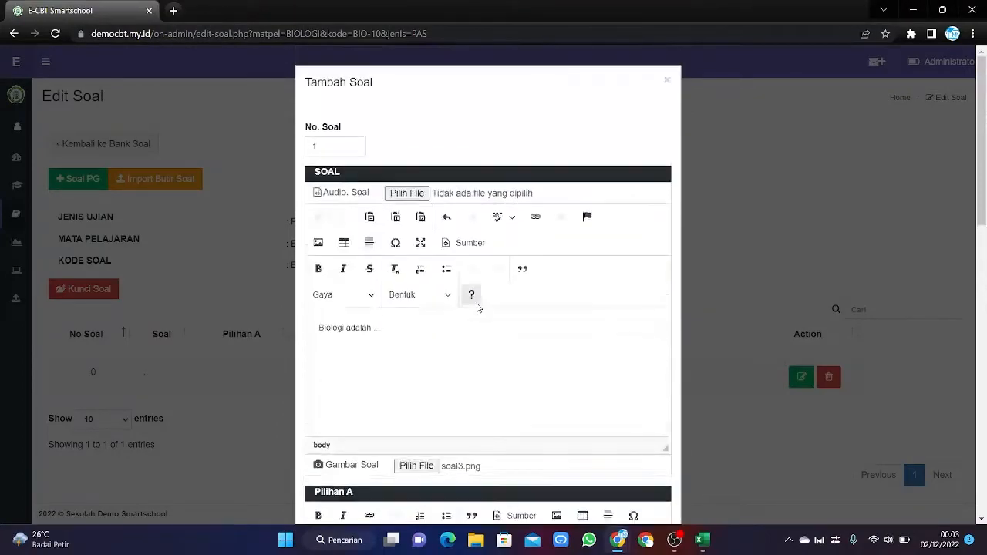
{"action": "scroll", "coordinate": [475, 308], "scroll_direction": "down", "scroll_amount": 6}
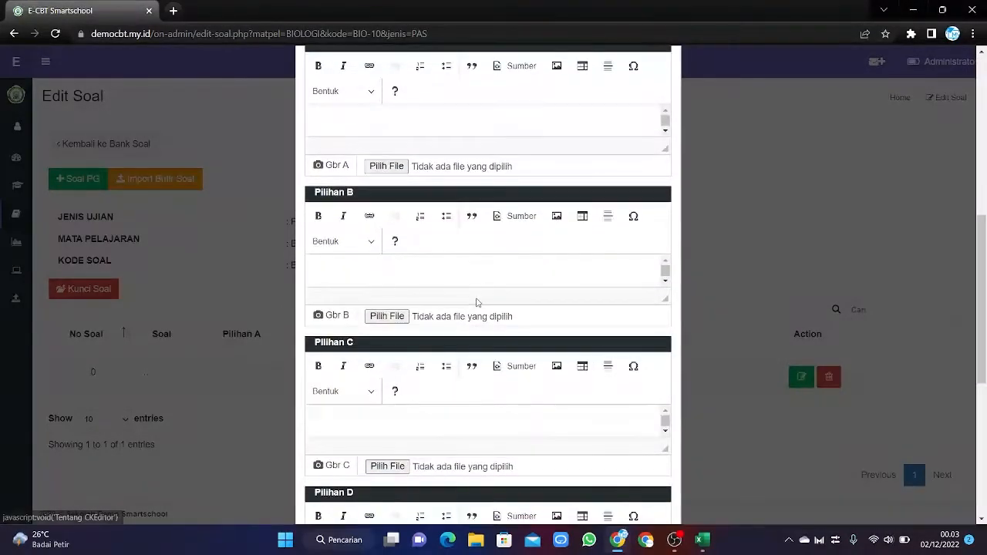
{"action": "scroll", "coordinate": [475, 308], "scroll_direction": "up", "scroll_amount": 2}
{"action": "scroll", "coordinate": [476, 295], "scroll_direction": "up", "scroll_amount": 2}
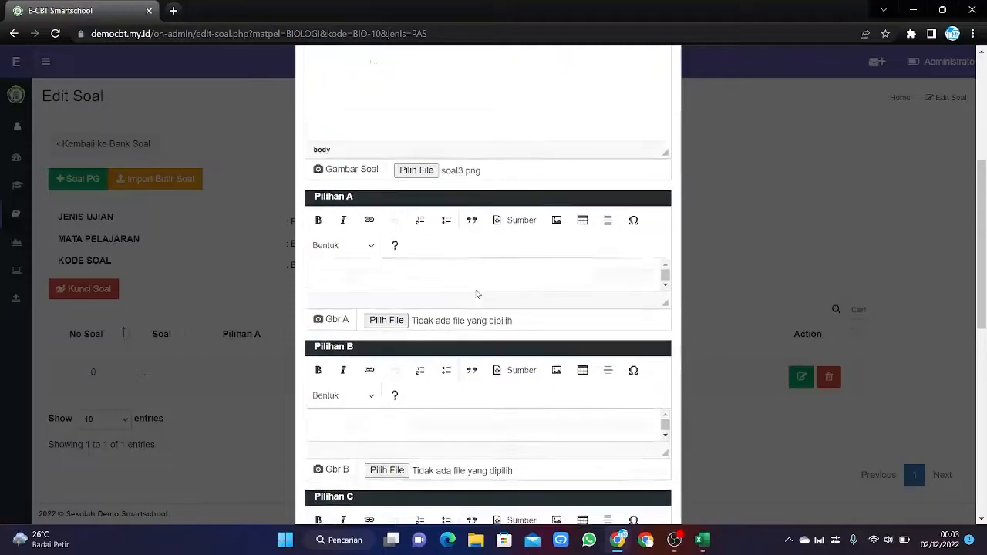
{"action": "scroll", "coordinate": [473, 282], "scroll_direction": "up", "scroll_amount": 3}
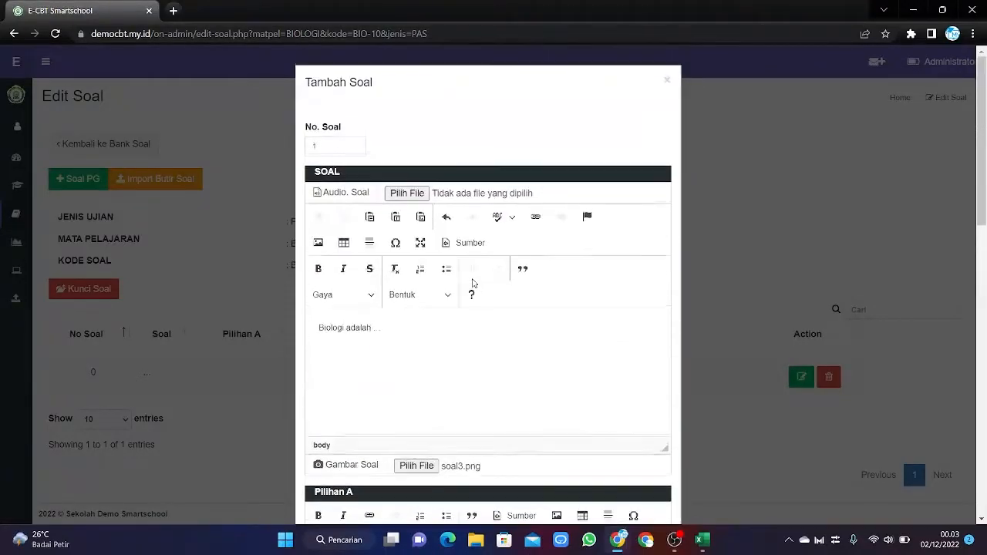
{"action": "scroll", "coordinate": [471, 282], "scroll_direction": "down", "scroll_amount": 4}
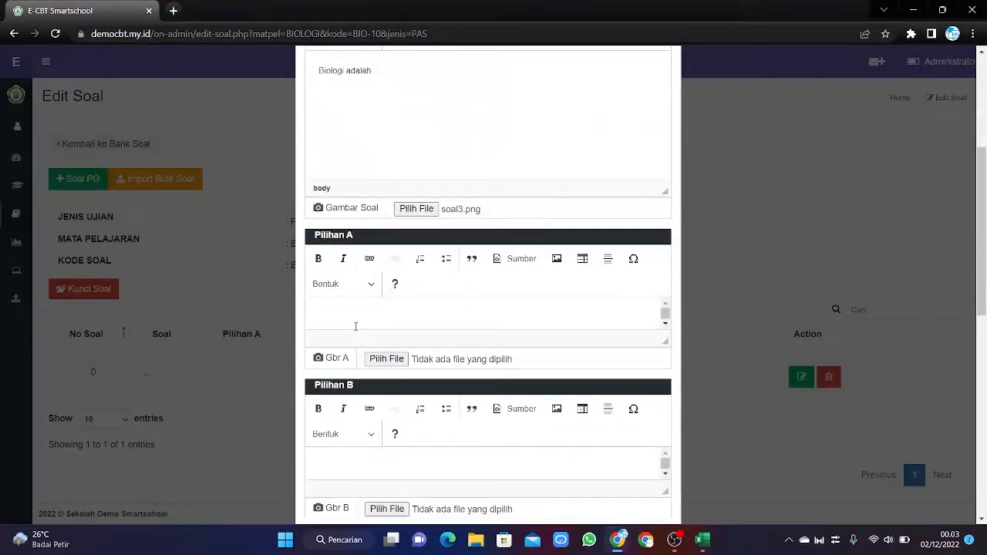
{"action": "left_click", "coordinate": [357, 321]}
{"action": "type", "text": "tumbuhan"}
{"action": "scroll", "coordinate": [286, 264], "scroll_direction": "down", "scroll_amount": 2}
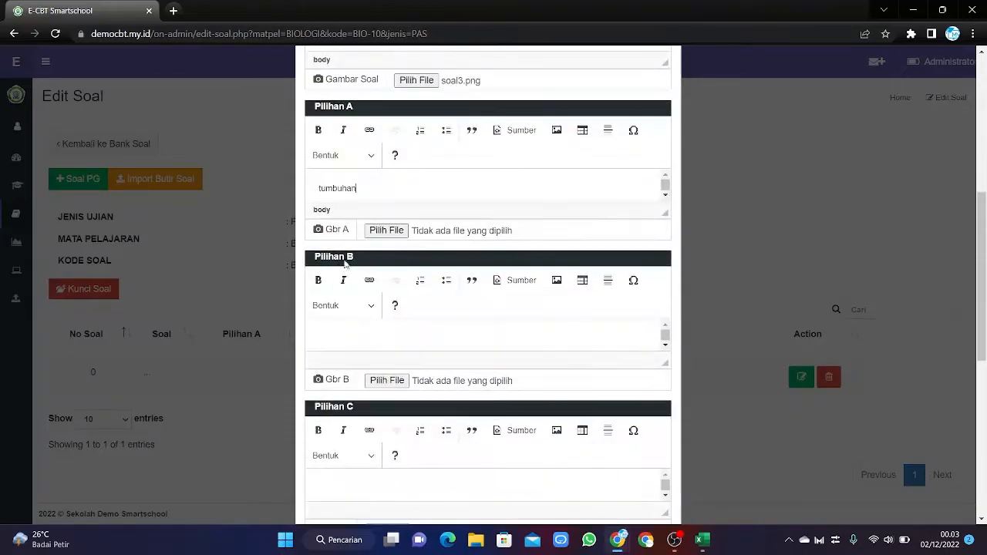
{"action": "left_click", "coordinate": [360, 333]}
{"action": "type", "text": "hewan"}
Enter choices C 'makhluk hidup', D 'bidang ilmu' and E 'manusia'.
{"action": "scroll", "coordinate": [370, 377], "scroll_direction": "down", "scroll_amount": 1}
{"action": "left_click", "coordinate": [352, 415]}
{"action": "type", "text": "makhluk"}
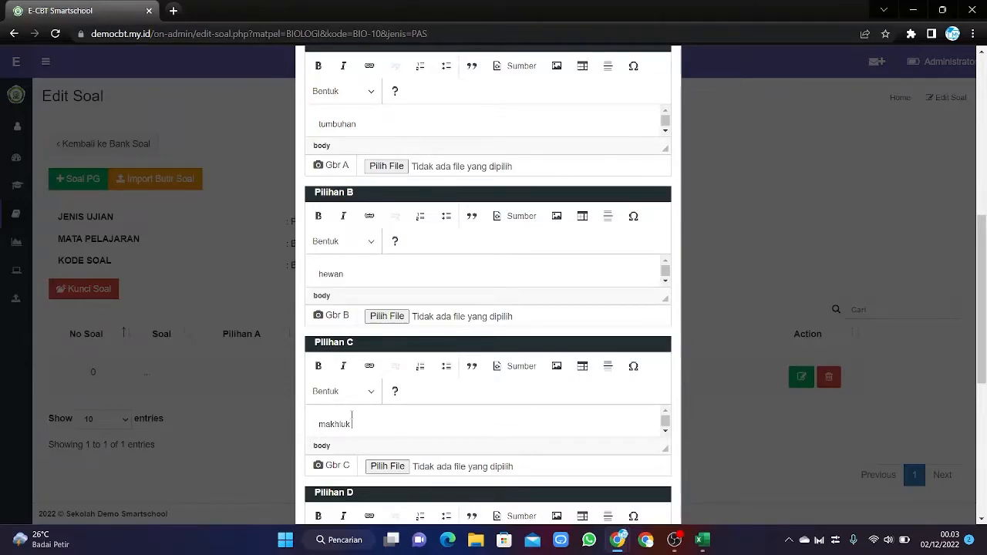
{"action": "type", "text": " hidup"}
{"action": "scroll", "coordinate": [403, 427], "scroll_direction": "down", "scroll_amount": 2}
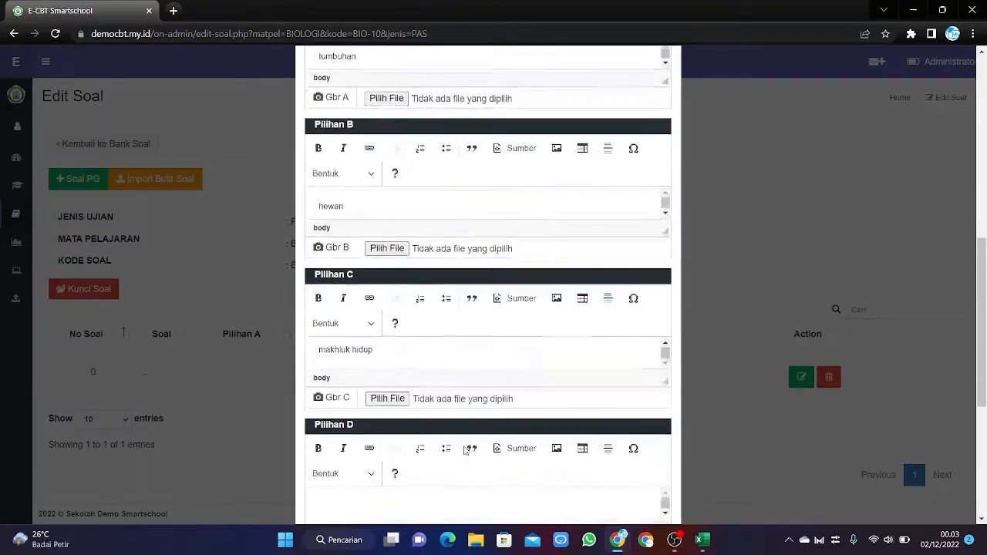
{"action": "left_click", "coordinate": [414, 453]}
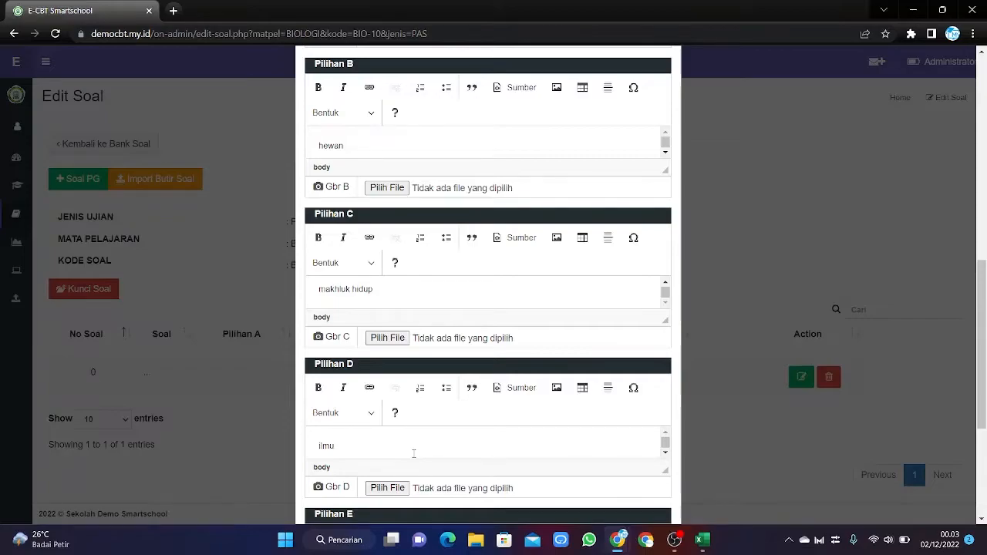
{"action": "type", "text": "bidang"}
{"action": "scroll", "coordinate": [422, 450], "scroll_direction": "down", "scroll_amount": 1}
{"action": "scroll", "coordinate": [493, 424], "scroll_direction": "down", "scroll_amount": 3}
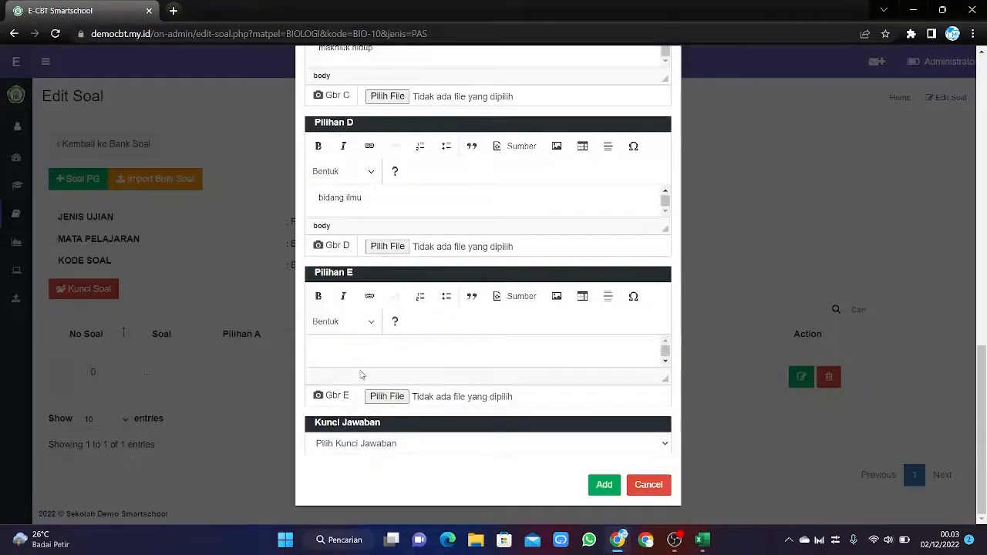
{"action": "left_click", "coordinate": [358, 342]}
{"action": "type", "text": "manusia"}
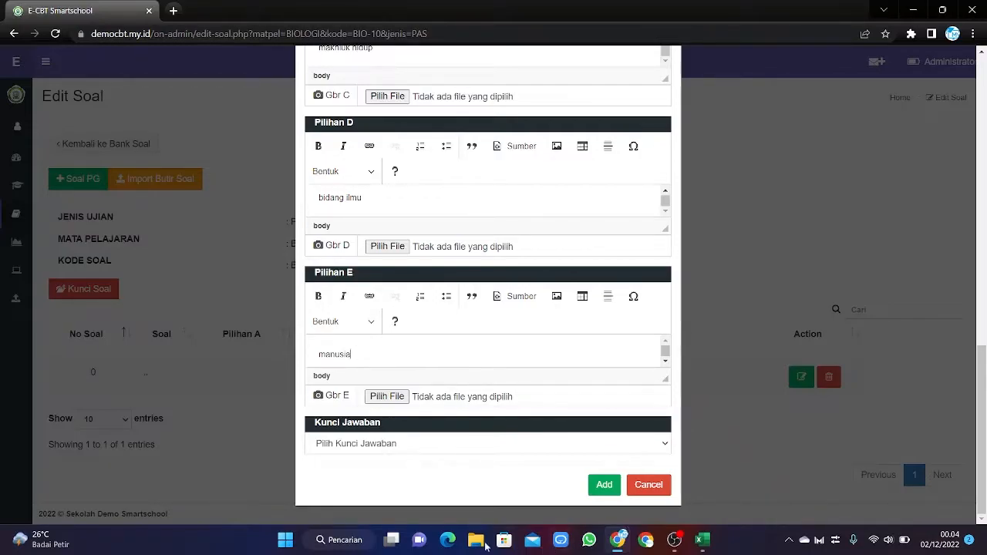
Set the answer key to D and add question 1 to the BIO-10 bank.
{"action": "left_click", "coordinate": [369, 445]}
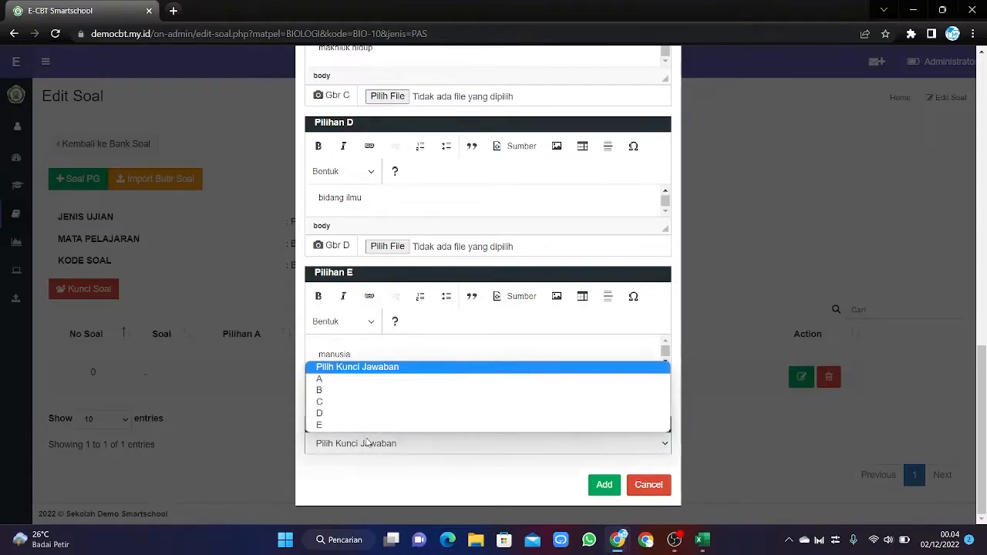
{"action": "left_click", "coordinate": [345, 379]}
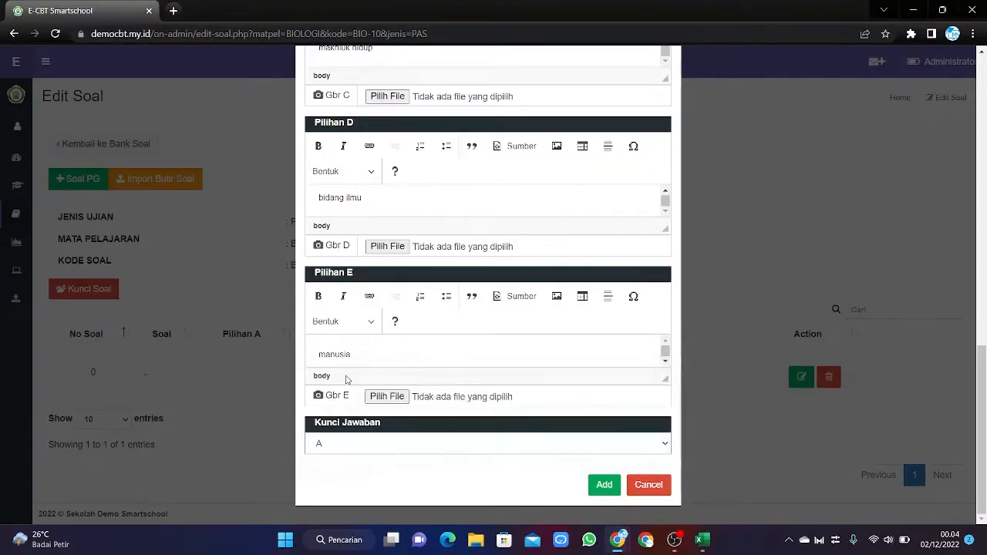
{"action": "left_click", "coordinate": [350, 436]}
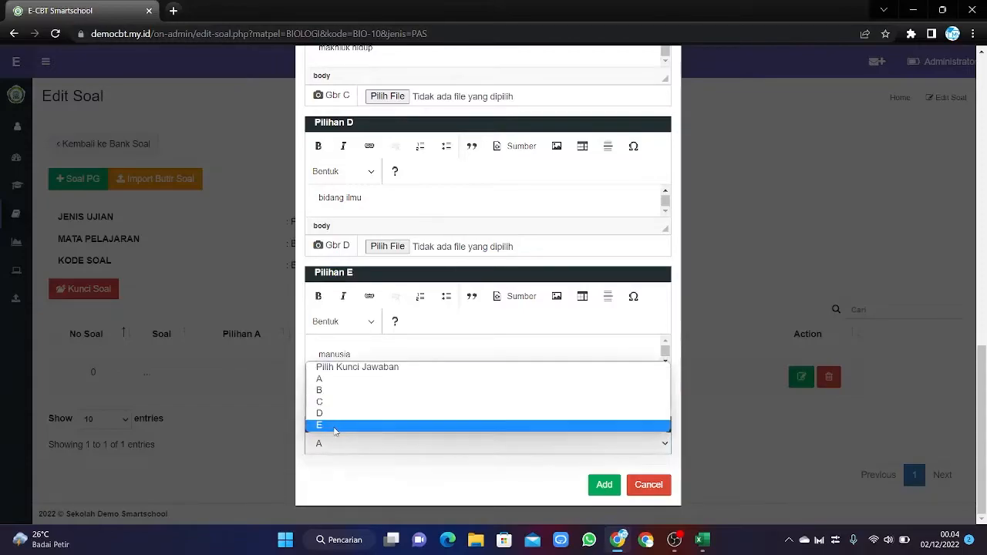
{"action": "left_click", "coordinate": [353, 409]}
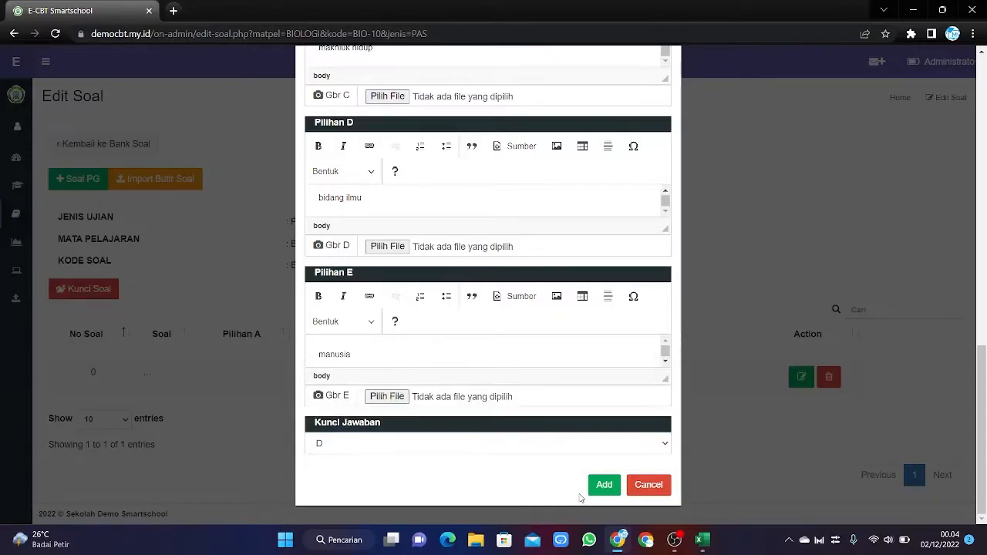
{"action": "scroll", "coordinate": [478, 461], "scroll_direction": "up", "scroll_amount": 3}
{"action": "scroll", "coordinate": [461, 456], "scroll_direction": "up", "scroll_amount": 7}
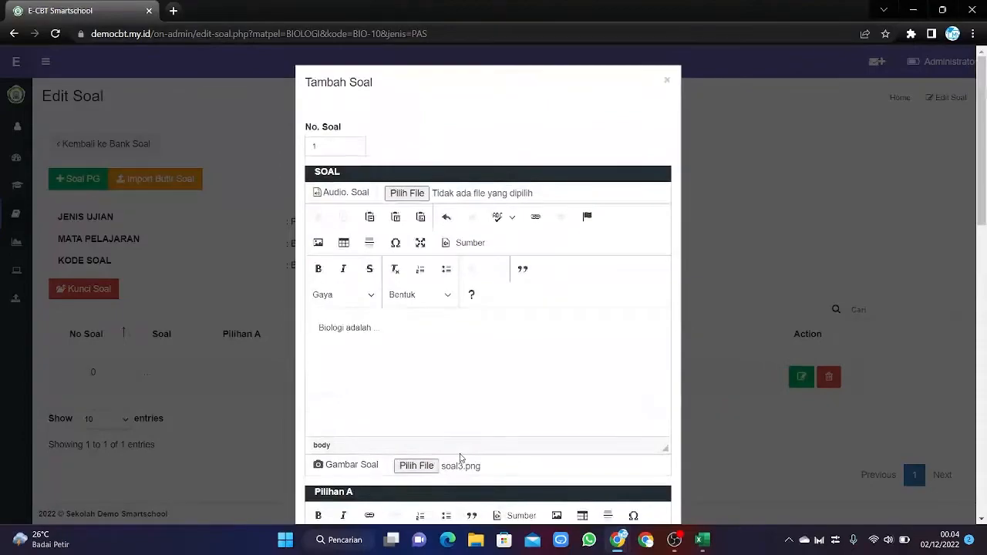
{"action": "scroll", "coordinate": [460, 459], "scroll_direction": "down", "scroll_amount": 10}
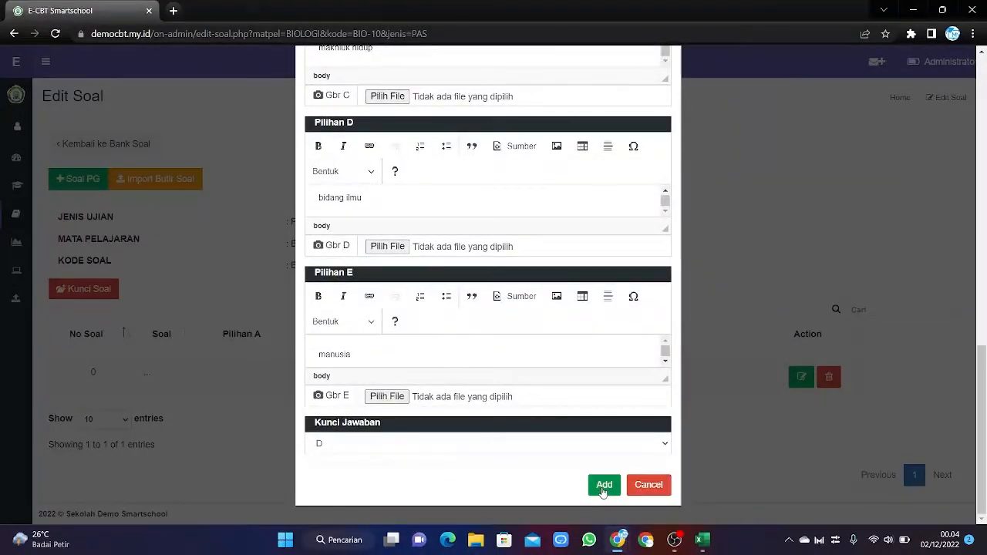
{"action": "left_click", "coordinate": [602, 488]}
Delete the empty question 0 row, leaving only 'Biologi adalah ......' with its picture.
{"action": "scroll", "coordinate": [507, 438], "scroll_direction": "down", "scroll_amount": 2}
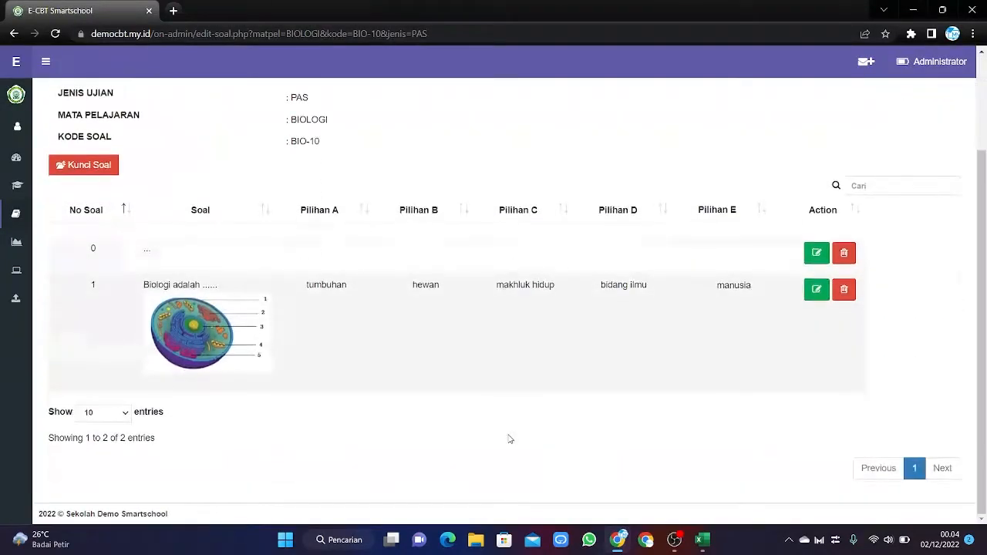
{"action": "scroll", "coordinate": [507, 439], "scroll_direction": "up", "scroll_amount": 2}
{"action": "scroll", "coordinate": [508, 439], "scroll_direction": "down", "scroll_amount": 2}
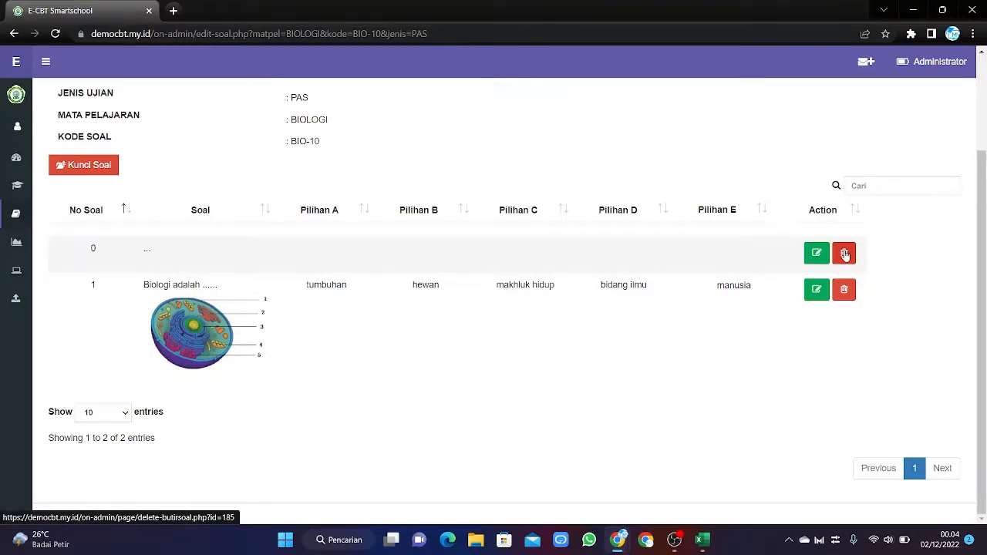
{"action": "left_click", "coordinate": [845, 255]}
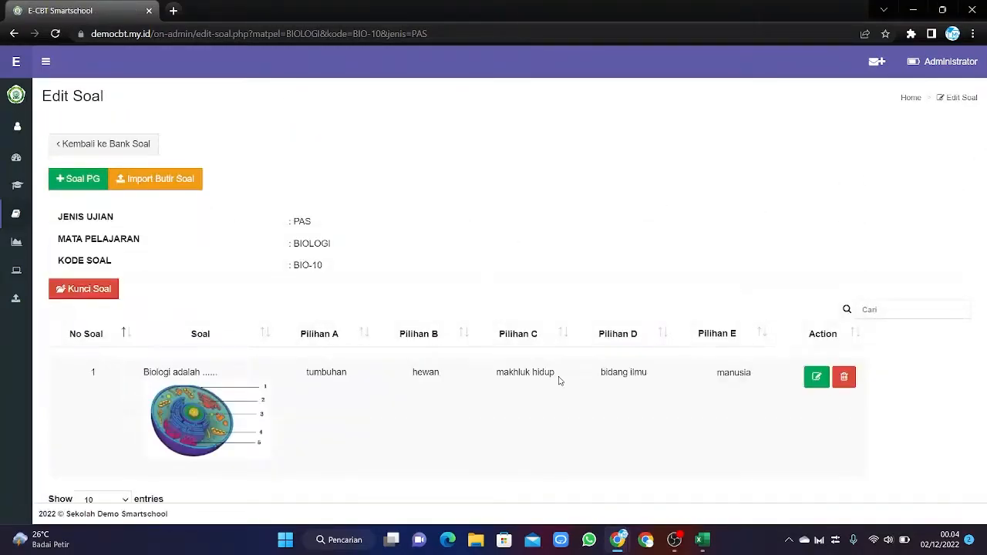
{"action": "scroll", "coordinate": [622, 396], "scroll_direction": "down", "scroll_amount": 2}
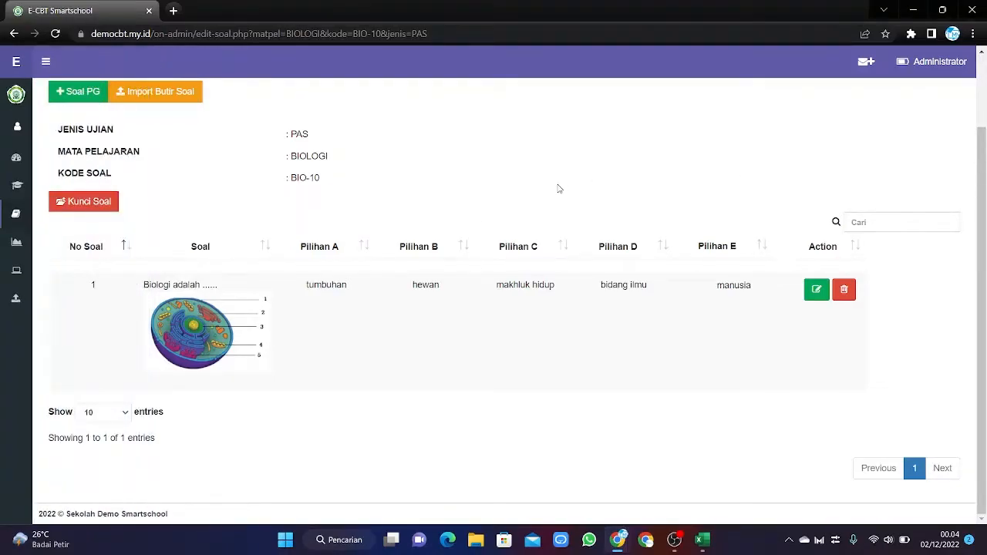
{"action": "scroll", "coordinate": [558, 189], "scroll_direction": "up", "scroll_amount": 2}
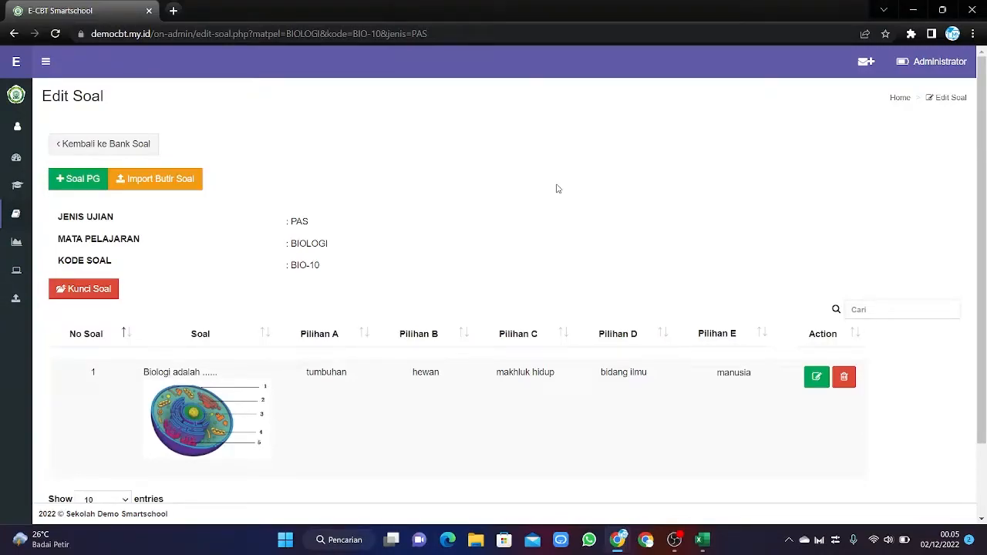
Download the imporexcel-soal (1).xls template from the Import Butir Soal page, then open File Explorer.
{"action": "left_click", "coordinate": [160, 183]}
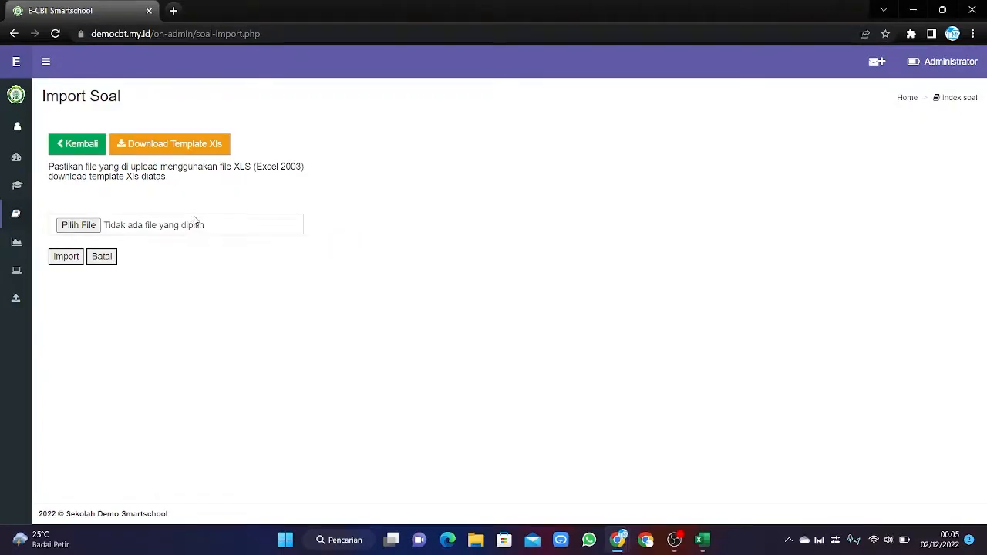
{"action": "left_click", "coordinate": [196, 146]}
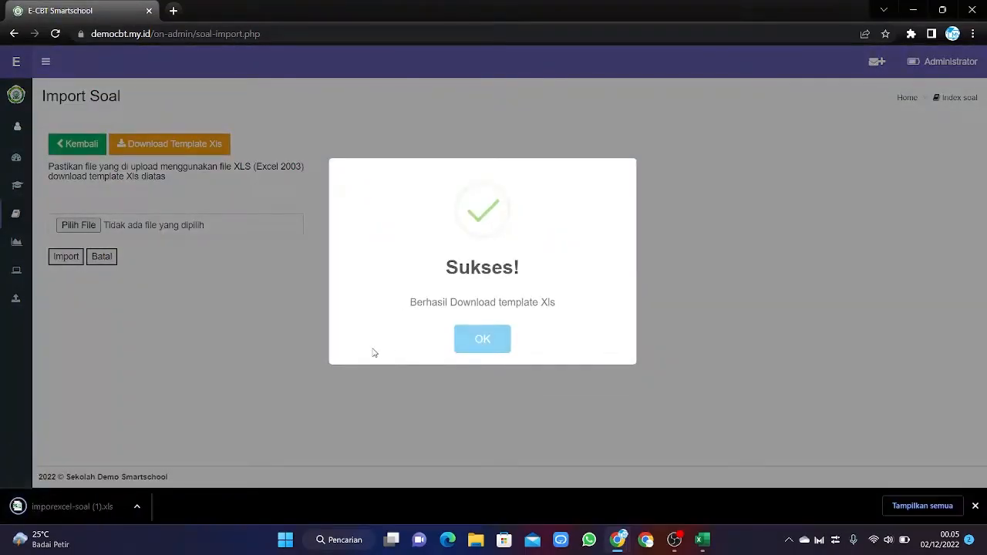
{"action": "left_click", "coordinate": [483, 347]}
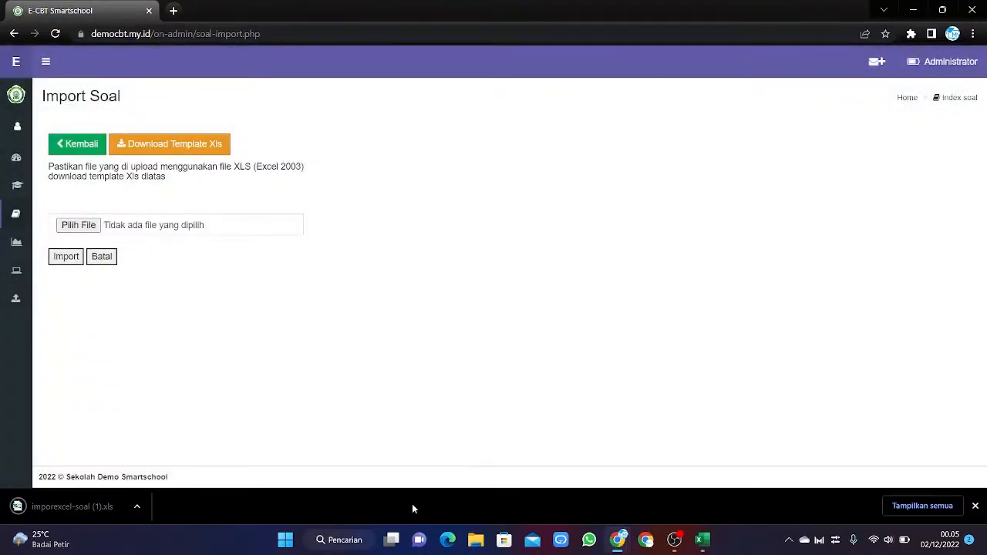
{"action": "left_click", "coordinate": [475, 540]}
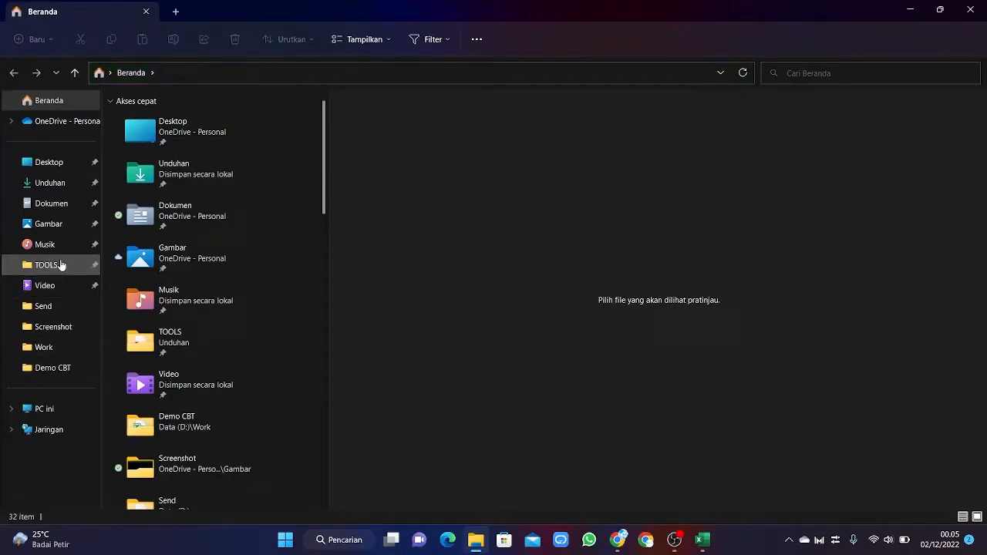
Open the Demo CBT folder on drive D and select imporexcel-soal (1).
{"action": "left_click", "coordinate": [54, 367]}
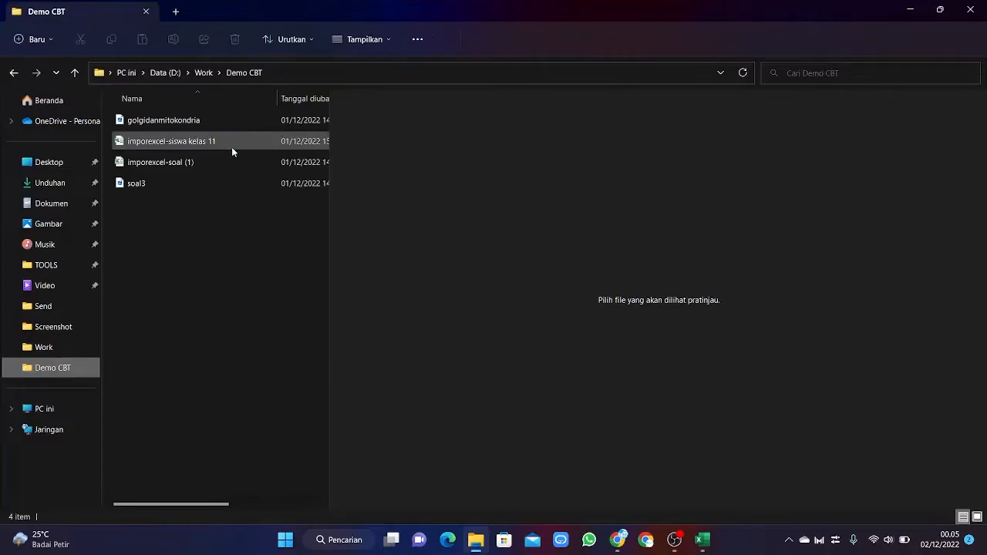
{"action": "left_click", "coordinate": [205, 165]}
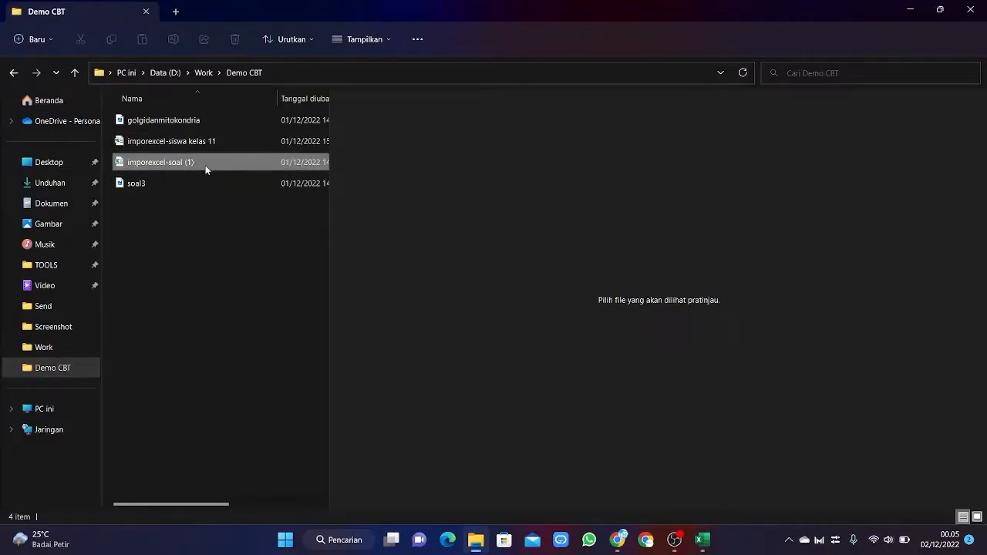
Place the imporexcel-soal (1) workbook beside the Import Soal page, scrolled up to row 1.
{"action": "left_click", "coordinate": [909, 10]}
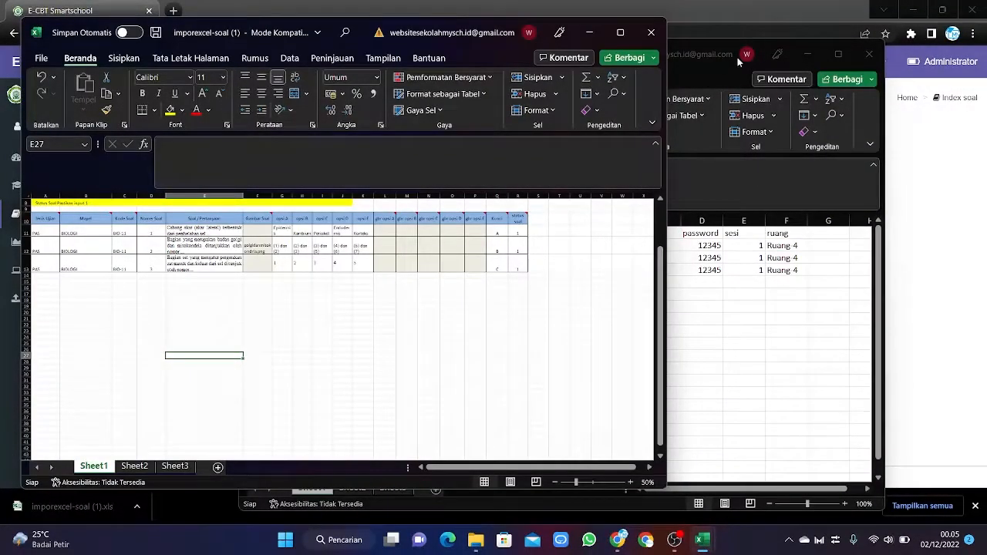
{"action": "left_click", "coordinate": [803, 48]}
{"action": "left_click", "coordinate": [802, 52]}
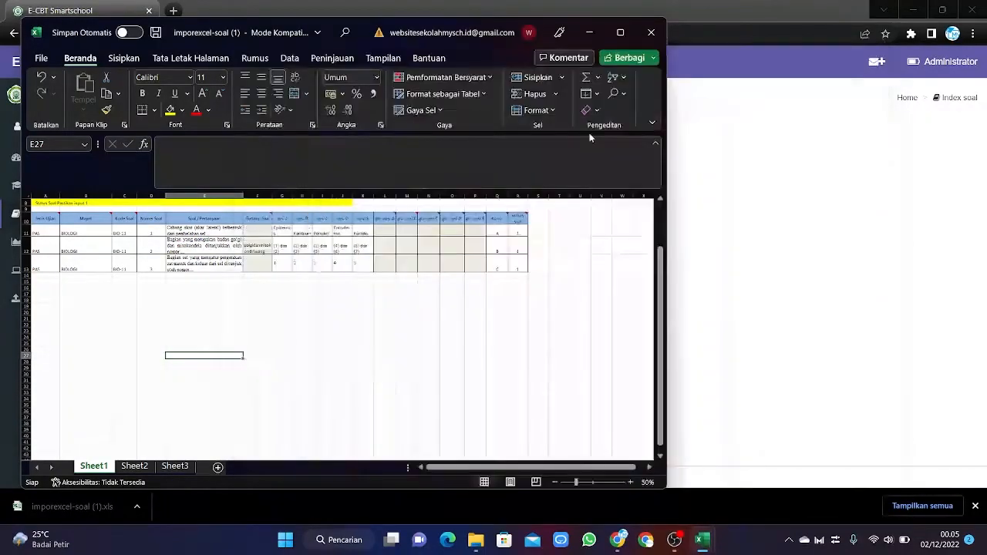
{"action": "left_click", "coordinate": [384, 300]}
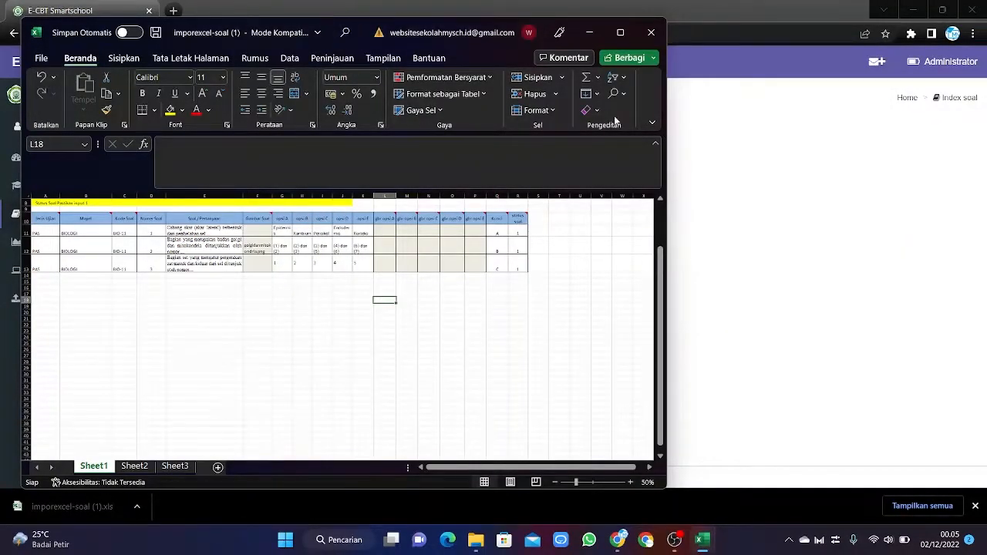
{"action": "left_click_drag", "start_coordinate": [366, 35], "coordinate": [659, 55]}
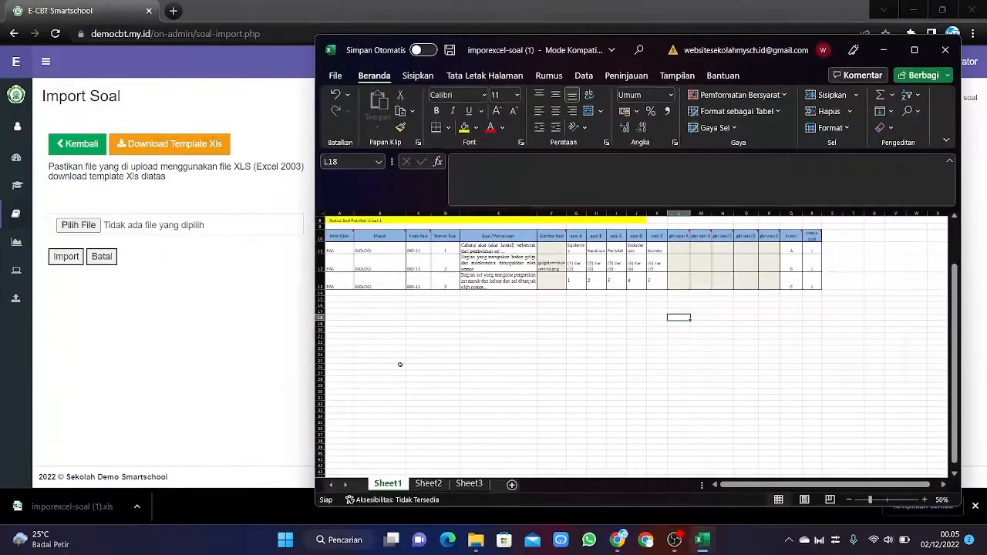
{"action": "left_click", "coordinate": [401, 323]}
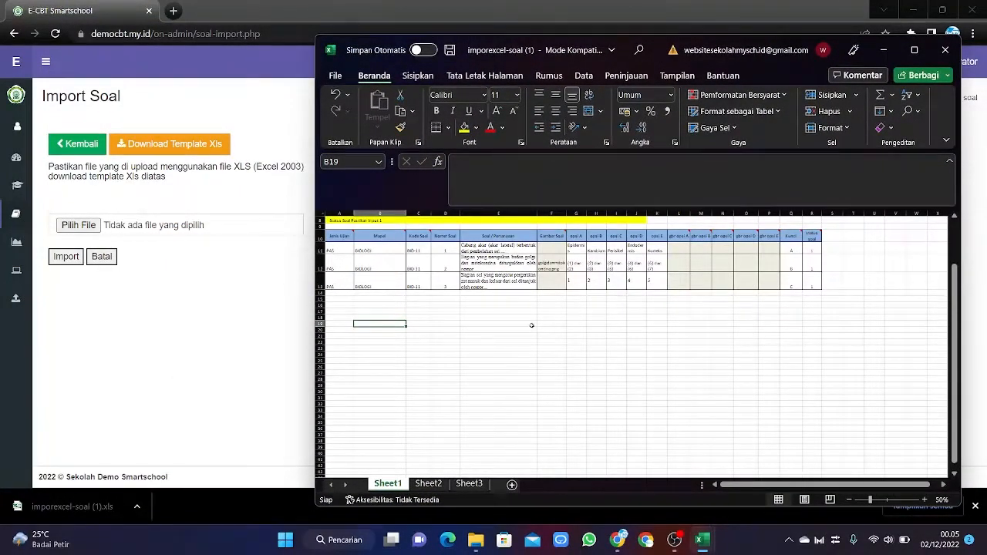
{"action": "scroll", "coordinate": [531, 326], "scroll_direction": "up", "scroll_amount": 3}
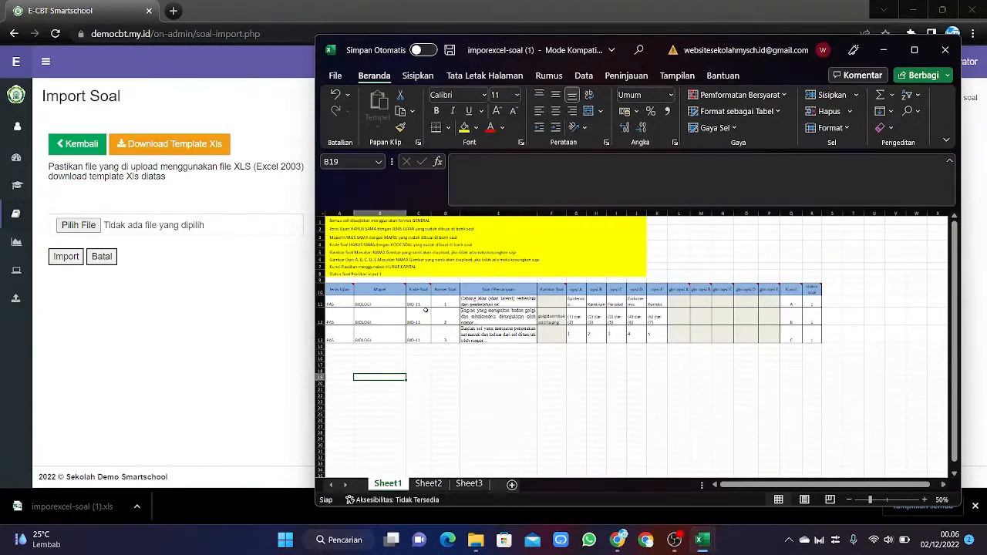
Change the question code in C11 to BIO-10 and copy it into C12 and C13.
{"action": "left_click", "coordinate": [420, 303]}
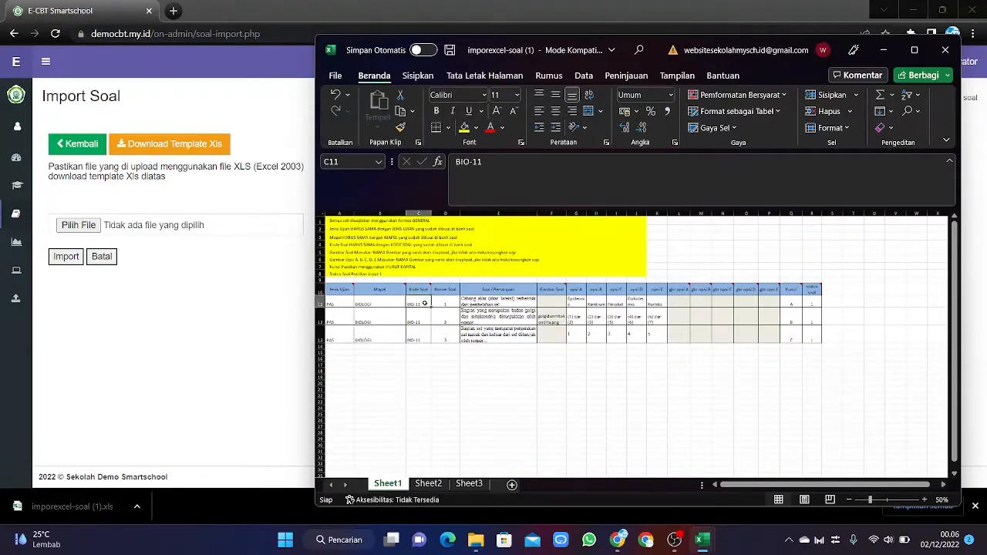
{"action": "left_click", "coordinate": [504, 162]}
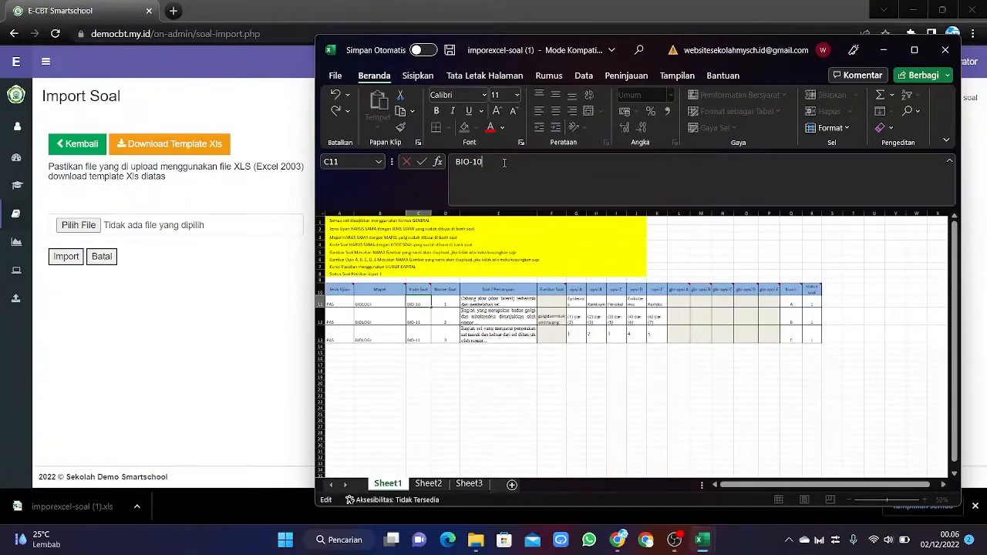
{"action": "key", "text": "Return"}
{"action": "left_click", "coordinate": [421, 302]}
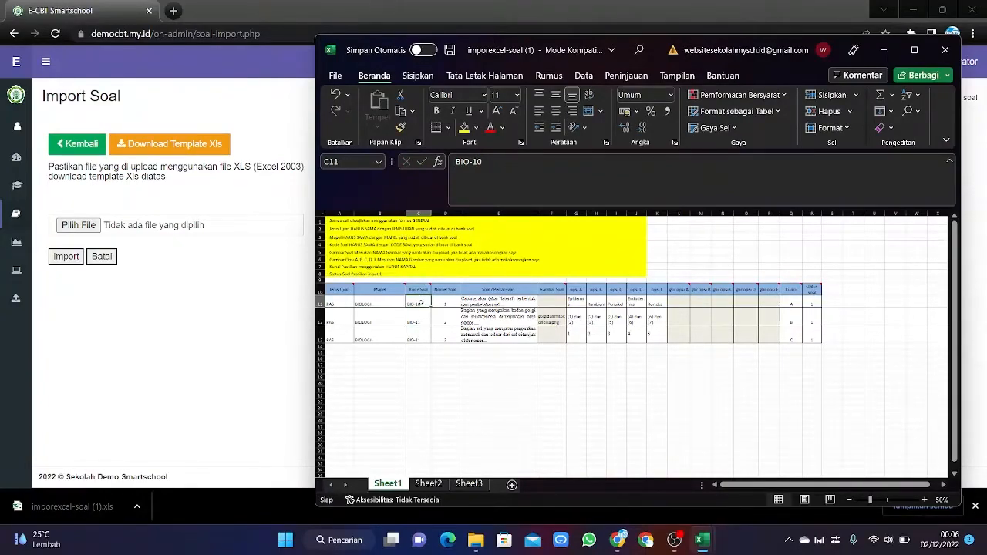
{"action": "key", "text": "ctrl+c"}
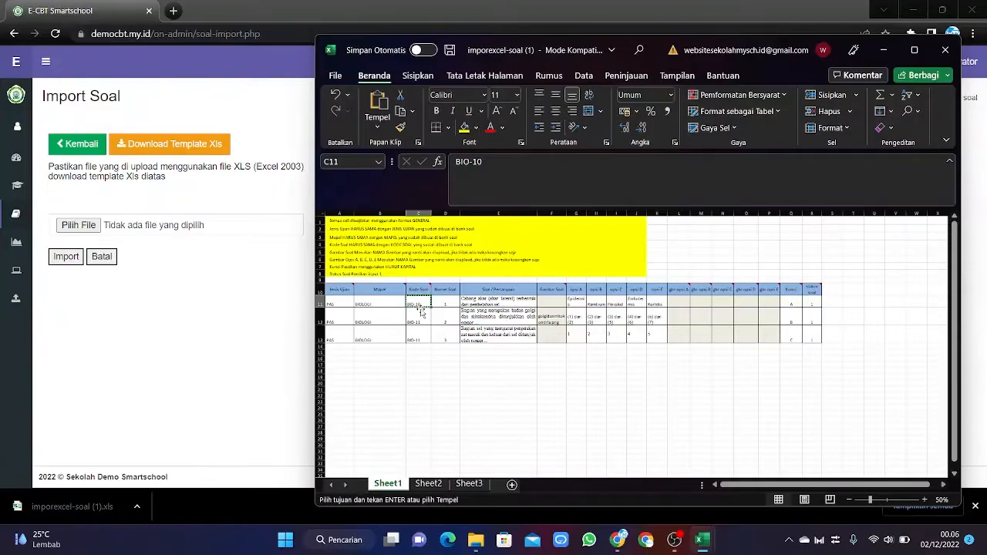
{"action": "left_click_drag", "start_coordinate": [421, 311], "coordinate": [412, 339]}
{"action": "key", "text": "ctrl+v"}
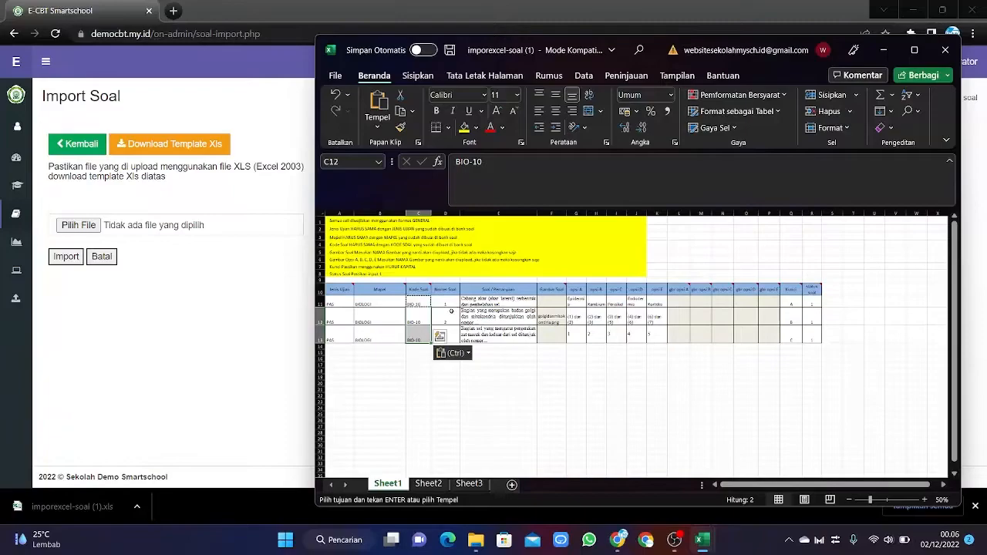
Renumber the three questions 2, 3 and 4 in cells D11 to D13.
{"action": "left_click", "coordinate": [444, 303]}
{"action": "type", "text": "2"}
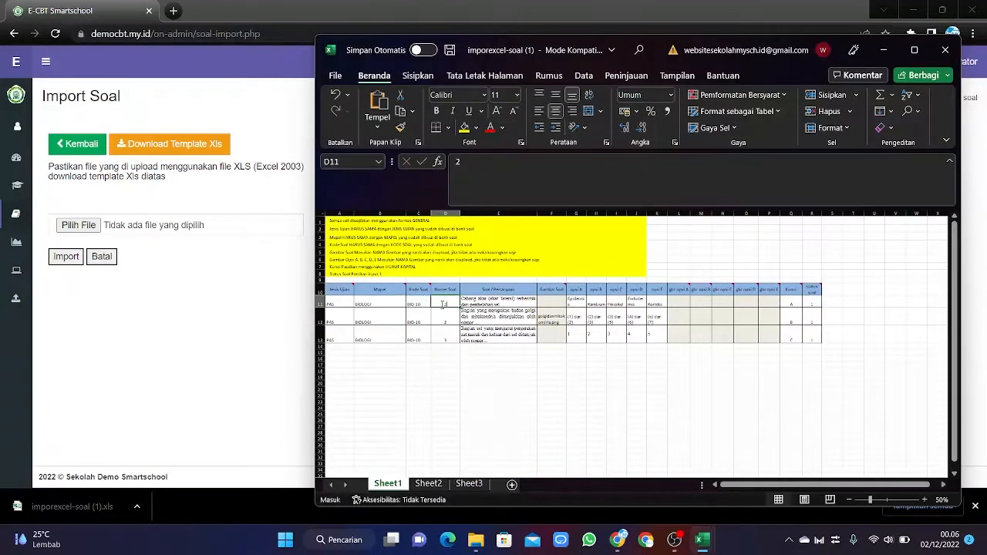
{"action": "key", "text": "Return"}
{"action": "type", "text": "3"}
{"action": "key", "text": "Return"}
{"action": "type", "text": "4"}
{"action": "left_click", "coordinate": [508, 388]}
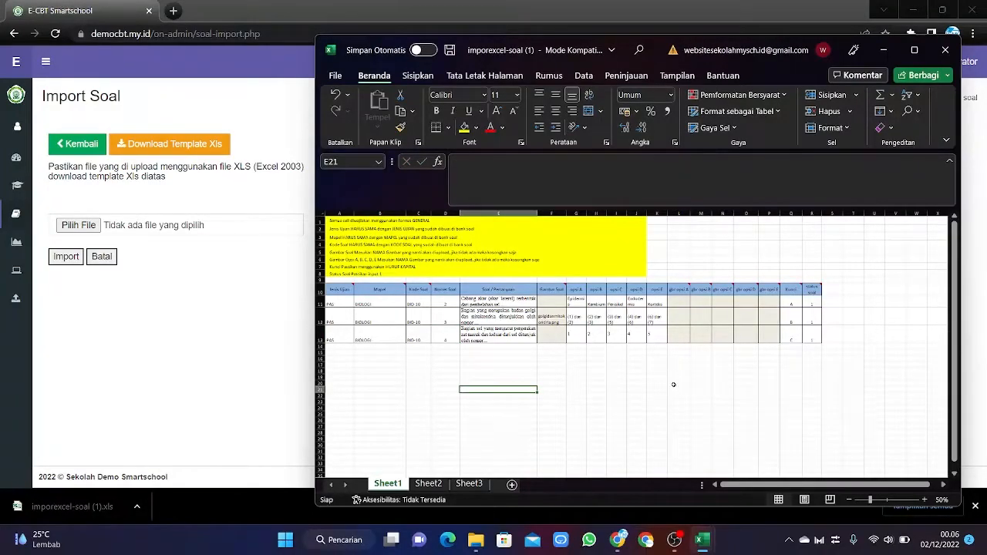
Check the image file name golgidanmitokondria.png in cell F12.
{"action": "left_click_drag", "start_coordinate": [767, 487], "coordinate": [765, 487]}
{"action": "left_click", "coordinate": [548, 321]}
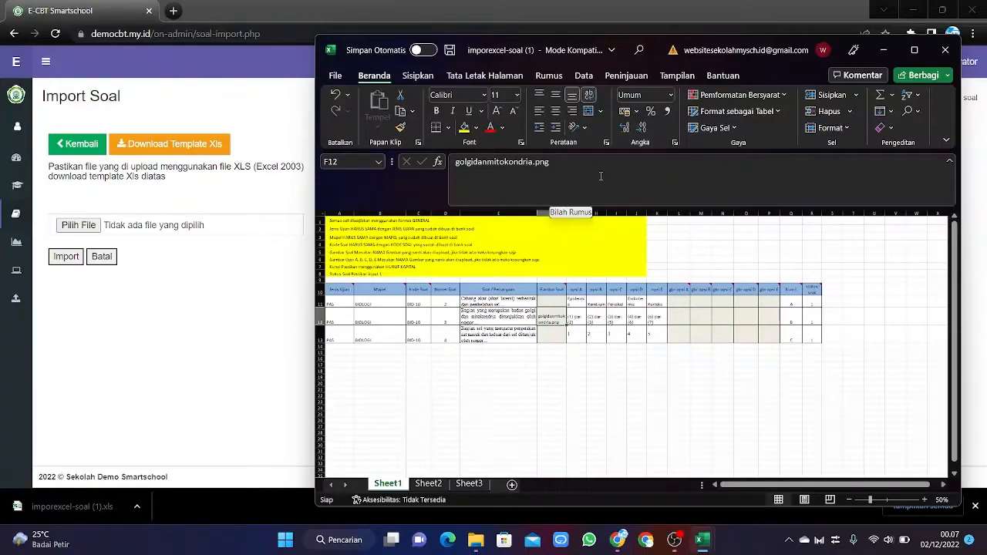
{"action": "left_click", "coordinate": [576, 383]}
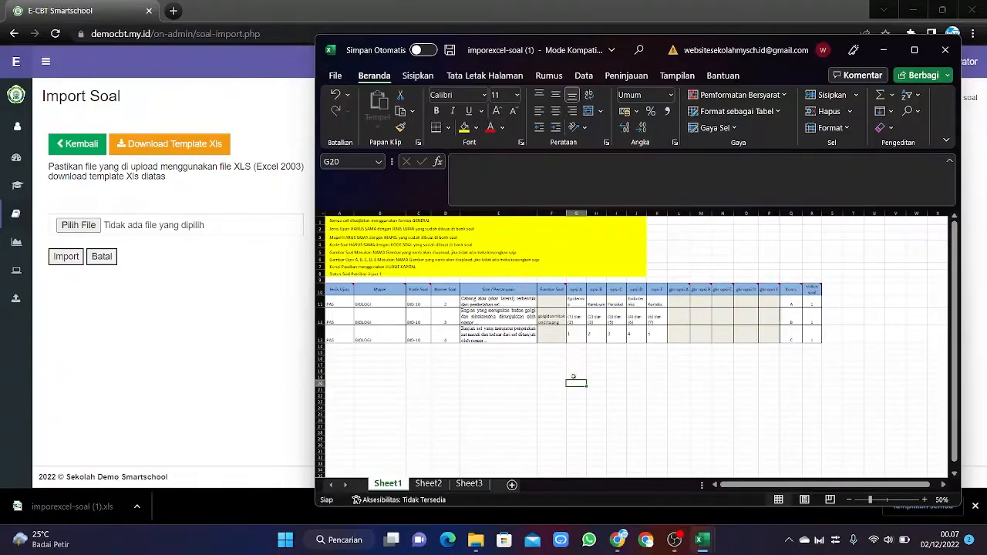
{"action": "mouse_move", "coordinate": [624, 541]}
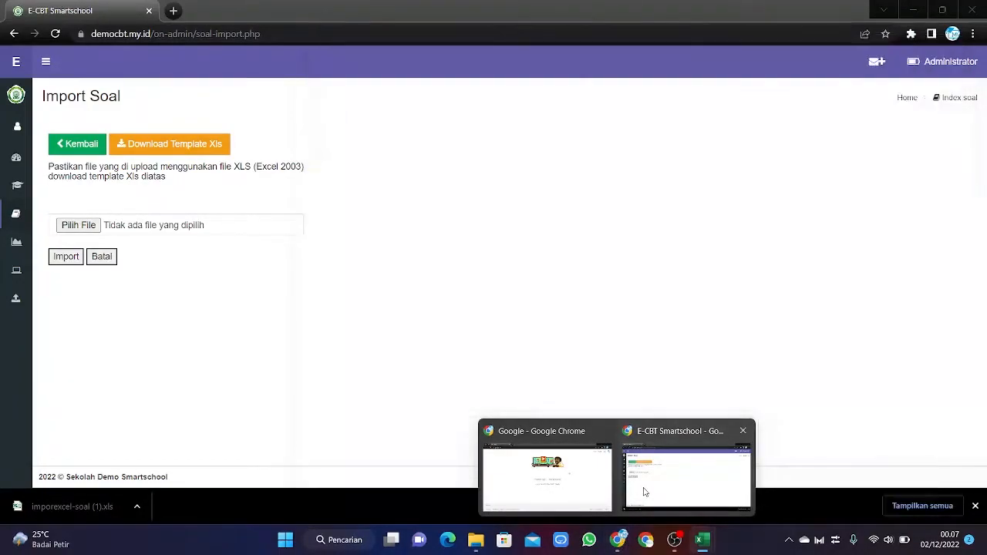
Back in Chrome, open Upload Gbr / Audio Soal from the sidebar to see uploaded images like soal3.png.
{"action": "left_click", "coordinate": [643, 487]}
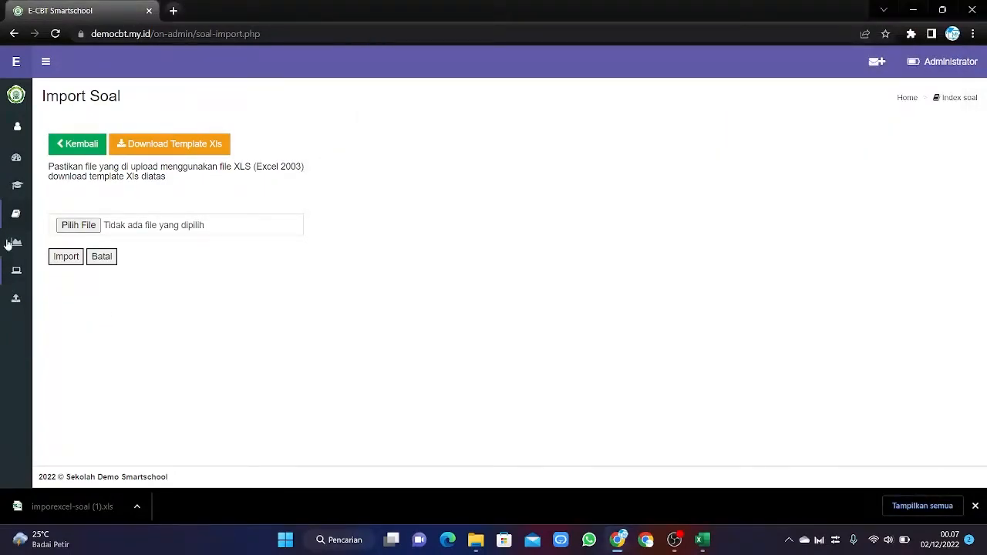
{"action": "mouse_move", "coordinate": [17, 213]}
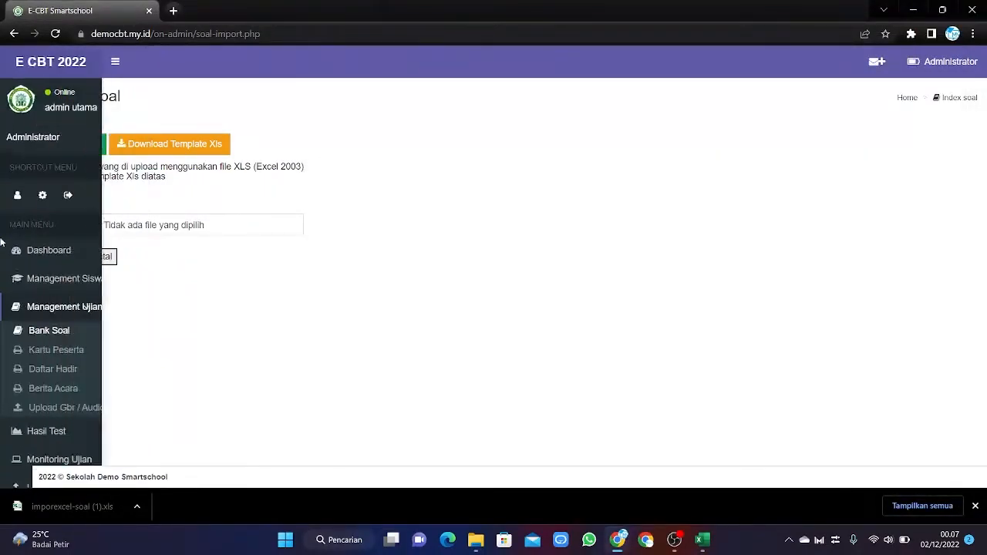
{"action": "left_click", "coordinate": [85, 410]}
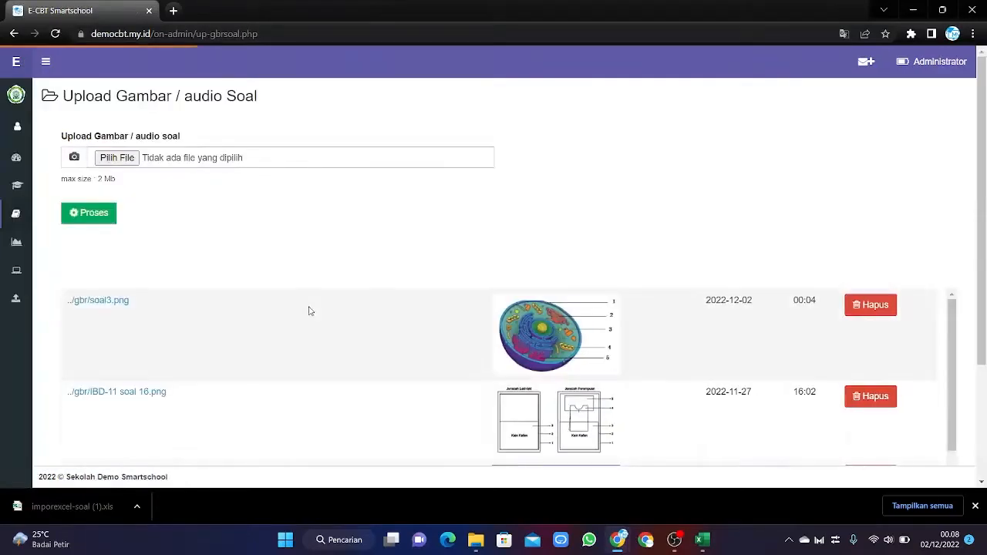
{"action": "scroll", "coordinate": [451, 268], "scroll_direction": "down", "scroll_amount": 2}
{"action": "scroll", "coordinate": [451, 269], "scroll_direction": "up", "scroll_amount": 2}
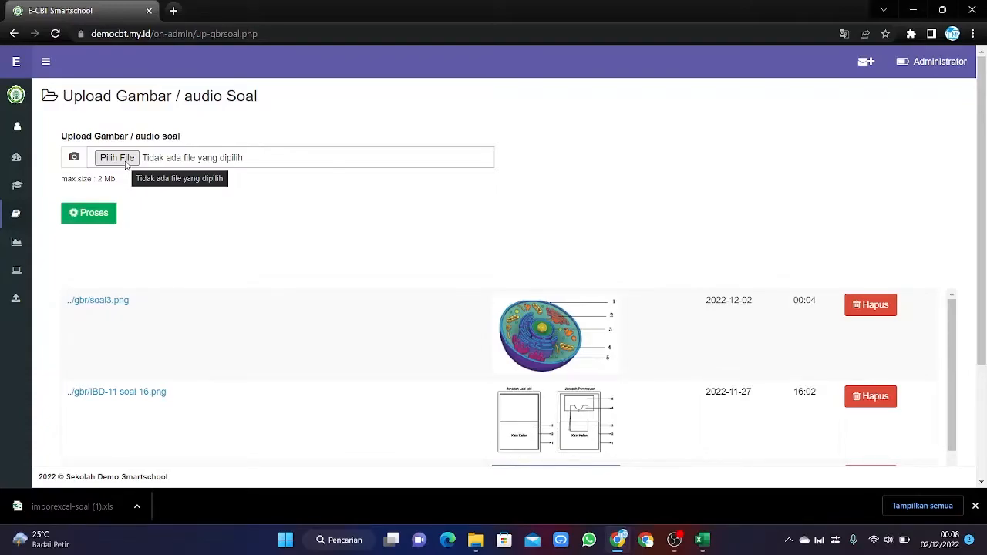
Choose golgidanmitokondria.png as the image file to upload.
{"action": "left_click", "coordinate": [117, 158]}
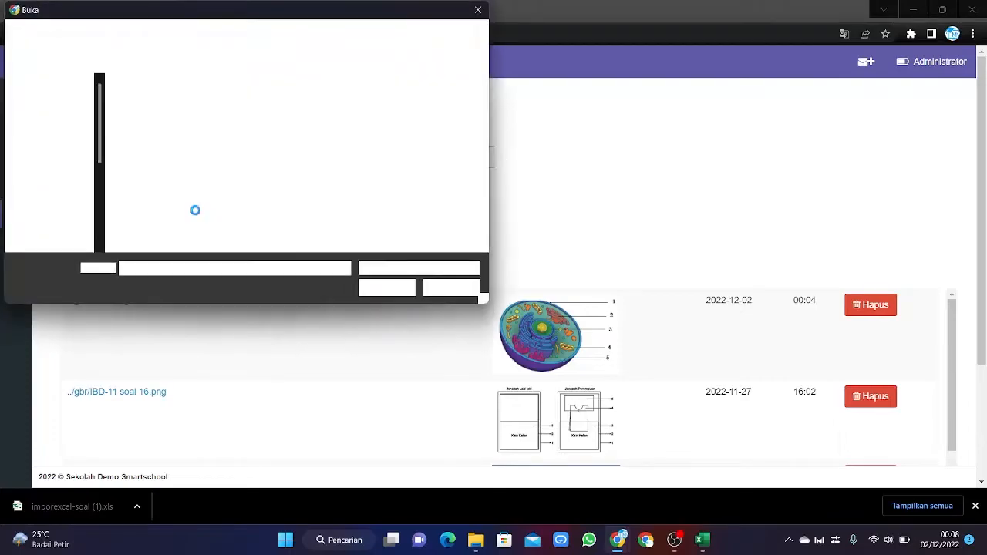
{"action": "left_click", "coordinate": [182, 155]}
{"action": "left_click", "coordinate": [410, 288]}
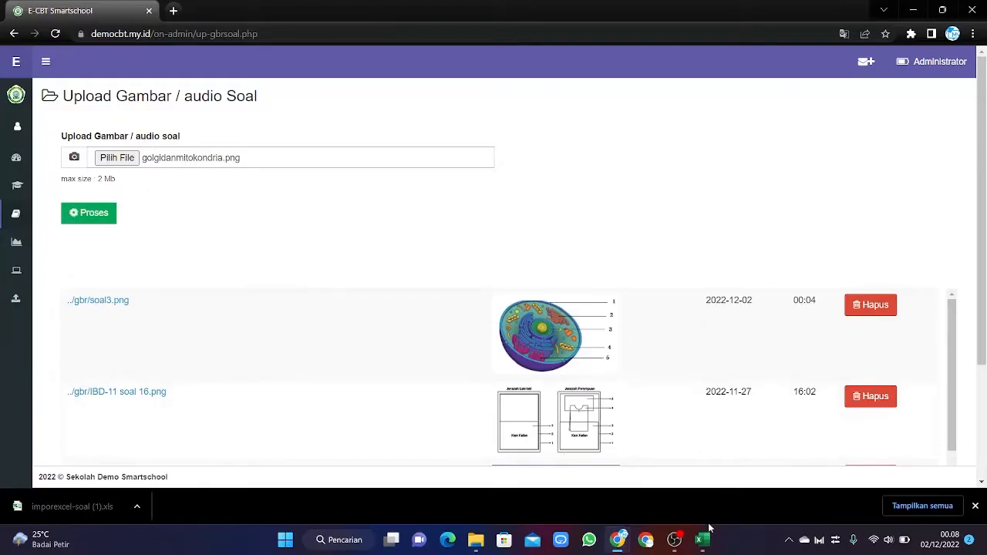
{"action": "mouse_move", "coordinate": [702, 538]}
{"action": "left_click", "coordinate": [748, 470]}
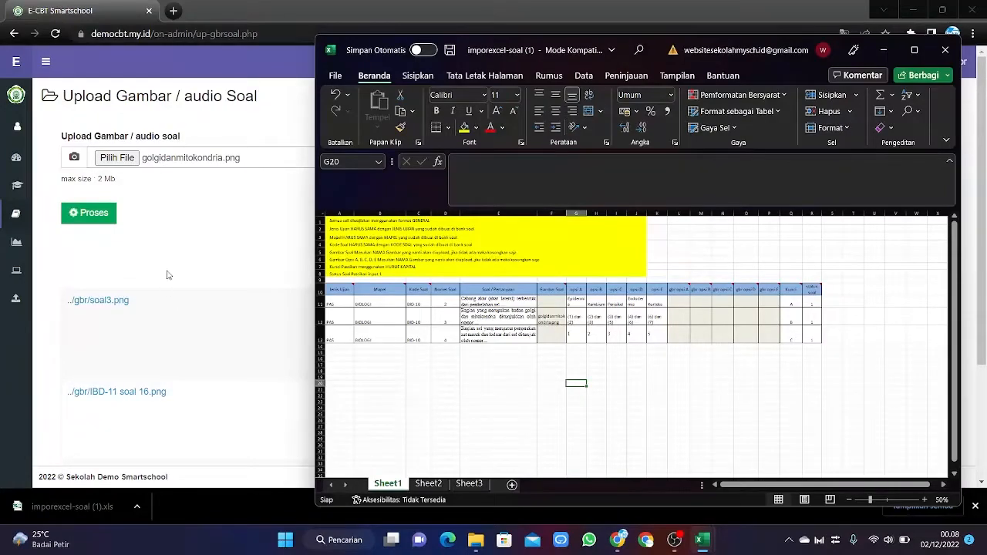
{"action": "left_click", "coordinate": [167, 223]}
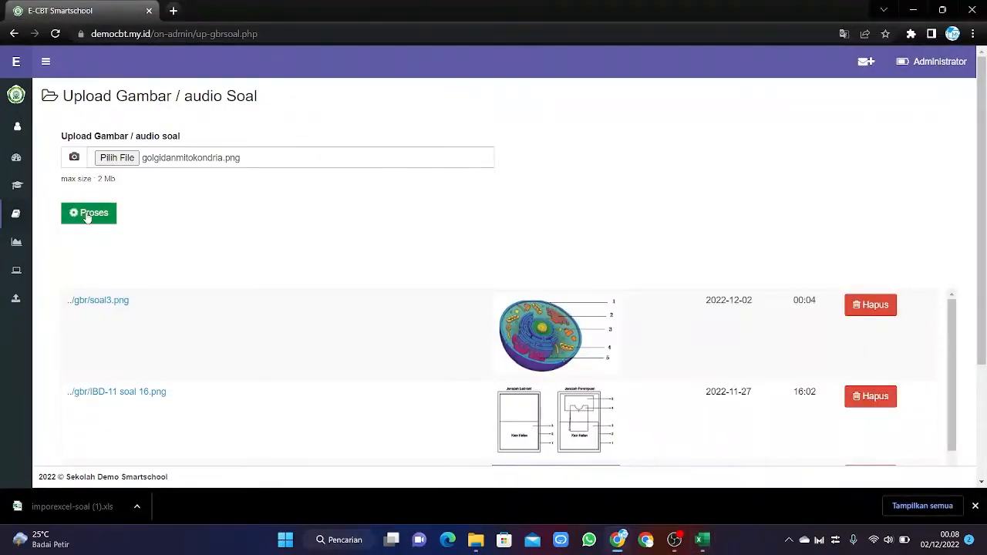
Upload the image with Proses and confirm it is listed above soal3.png.
{"action": "left_click", "coordinate": [88, 215]}
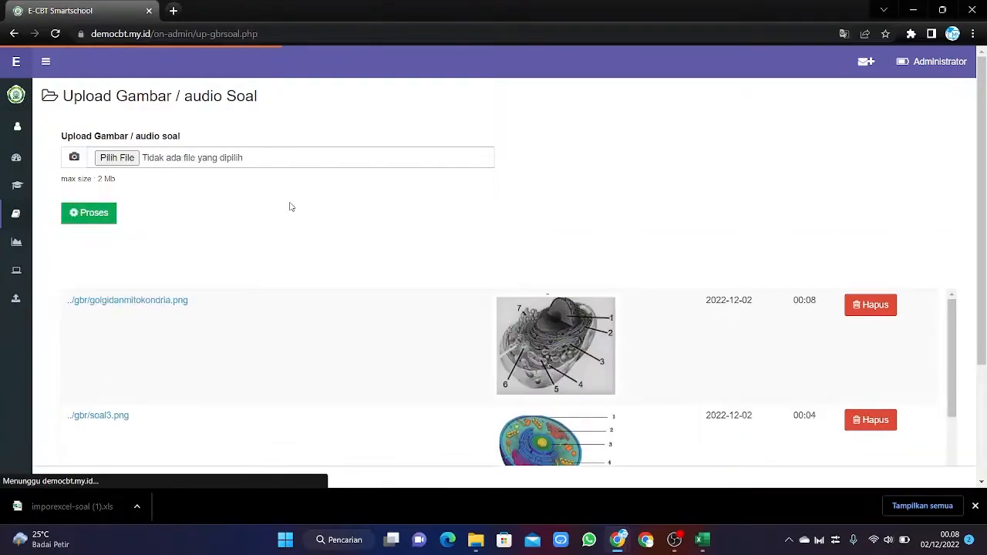
{"action": "scroll", "coordinate": [353, 229], "scroll_direction": "down", "scroll_amount": 2}
{"action": "scroll", "coordinate": [352, 229], "scroll_direction": "up", "scroll_amount": 2}
{"action": "scroll", "coordinate": [355, 233], "scroll_direction": "down", "scroll_amount": 3}
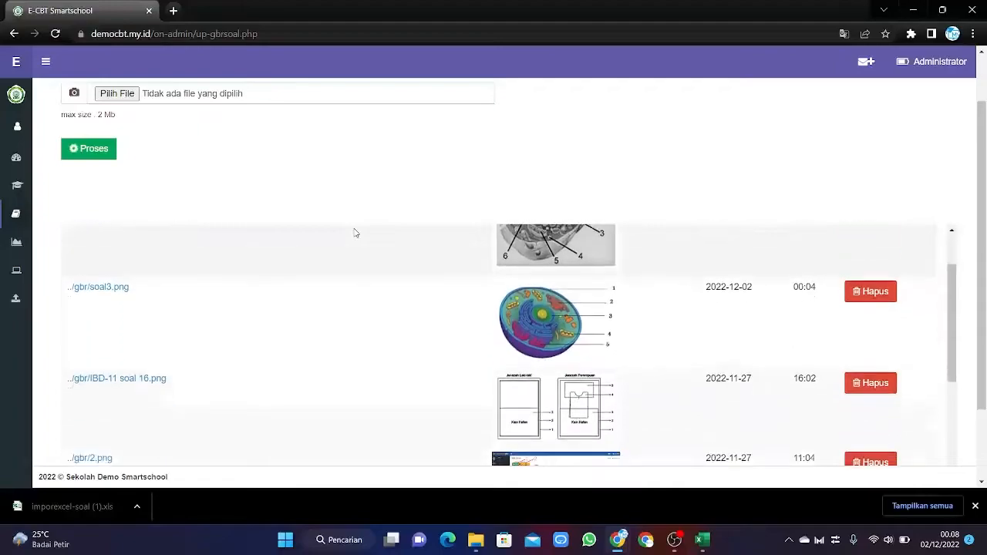
{"action": "scroll", "coordinate": [356, 234], "scroll_direction": "up", "scroll_amount": 2}
{"action": "scroll", "coordinate": [405, 297], "scroll_direction": "up", "scroll_amount": 1}
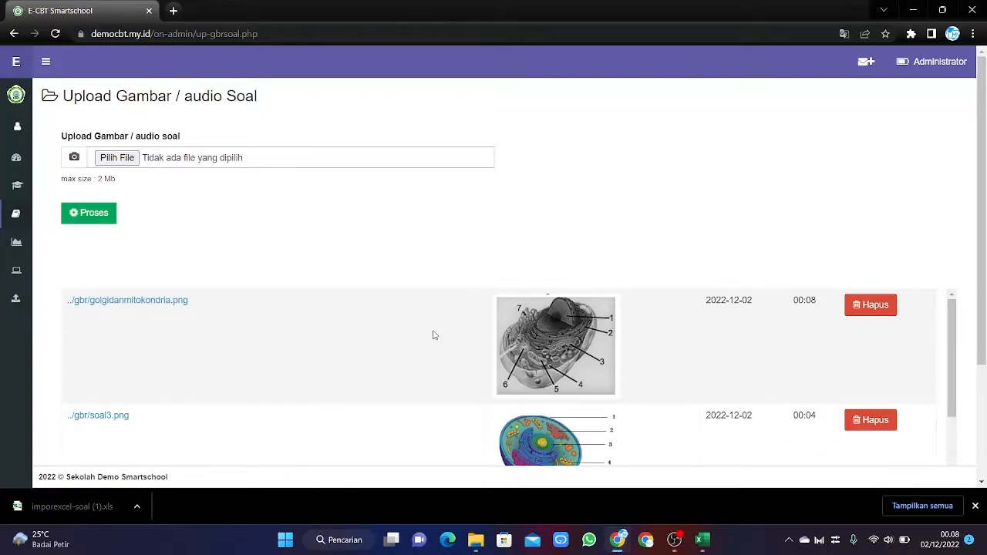
{"action": "scroll", "coordinate": [432, 339], "scroll_direction": "down", "scroll_amount": 3}
{"action": "scroll", "coordinate": [430, 341], "scroll_direction": "up", "scroll_amount": 3}
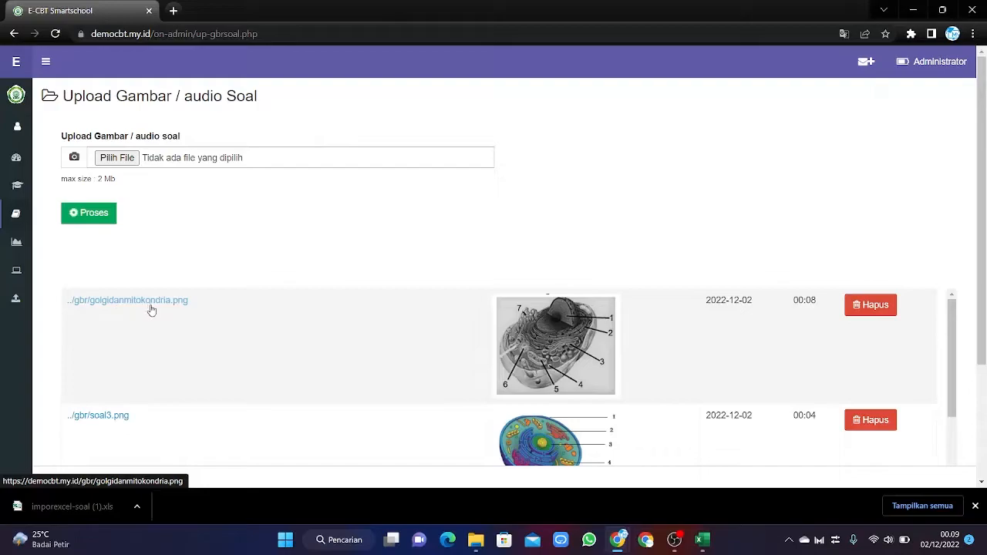
Copy the ../gbr/soal3.png path from the upload list and paste it into cell F13.
{"action": "mouse_move", "coordinate": [702, 539]}
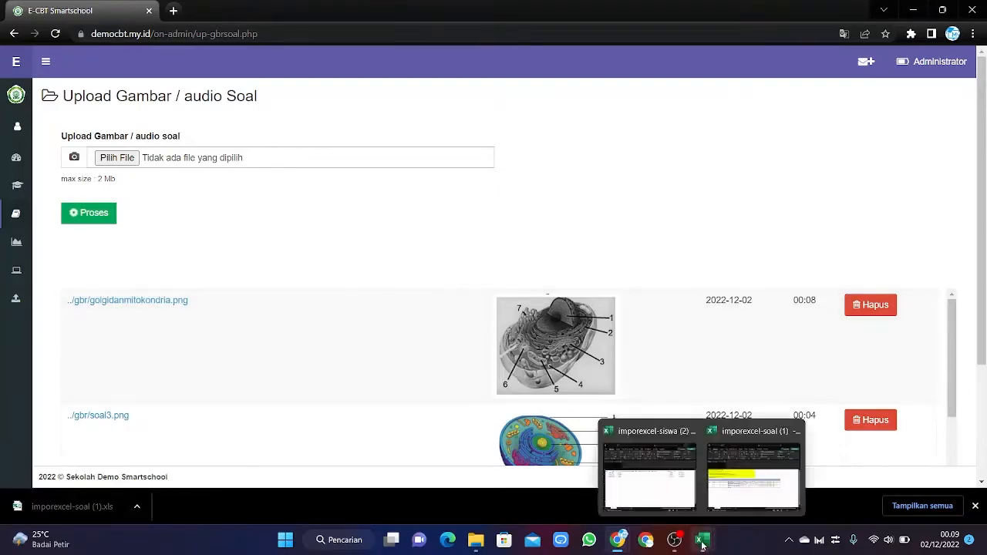
{"action": "mouse_move", "coordinate": [733, 494]}
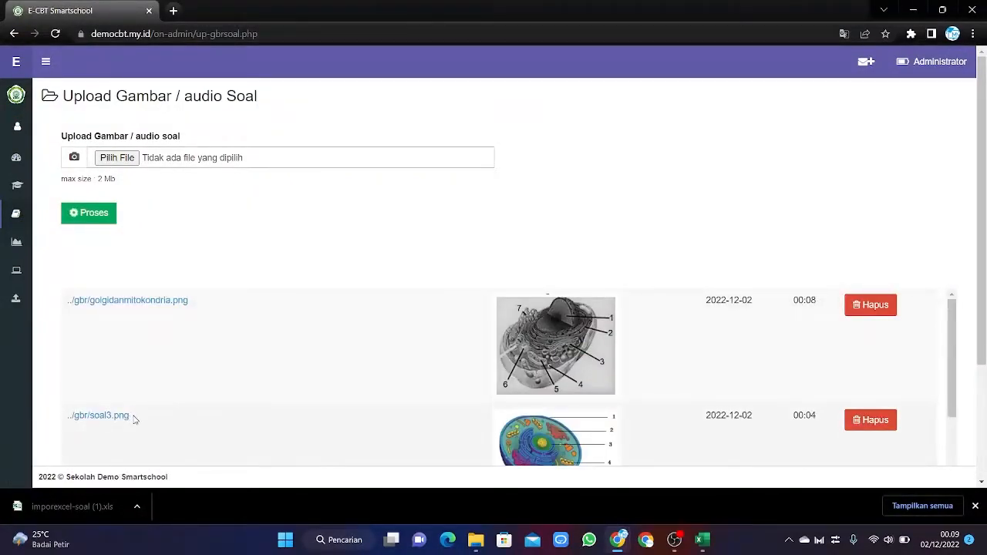
{"action": "left_click_drag", "start_coordinate": [133, 419], "coordinate": [65, 424]}
{"action": "key", "text": "ctrl+c"}
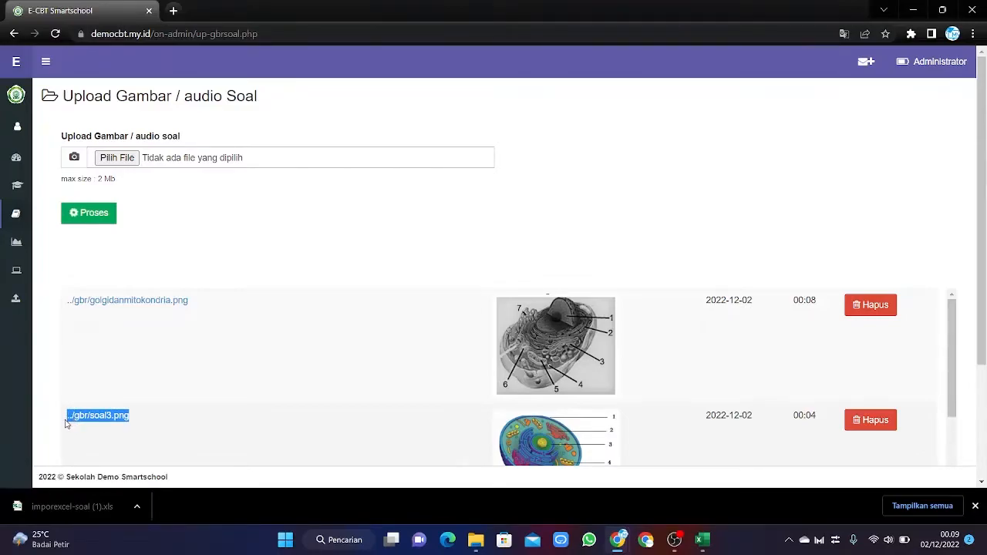
{"action": "right_click", "coordinate": [82, 419]}
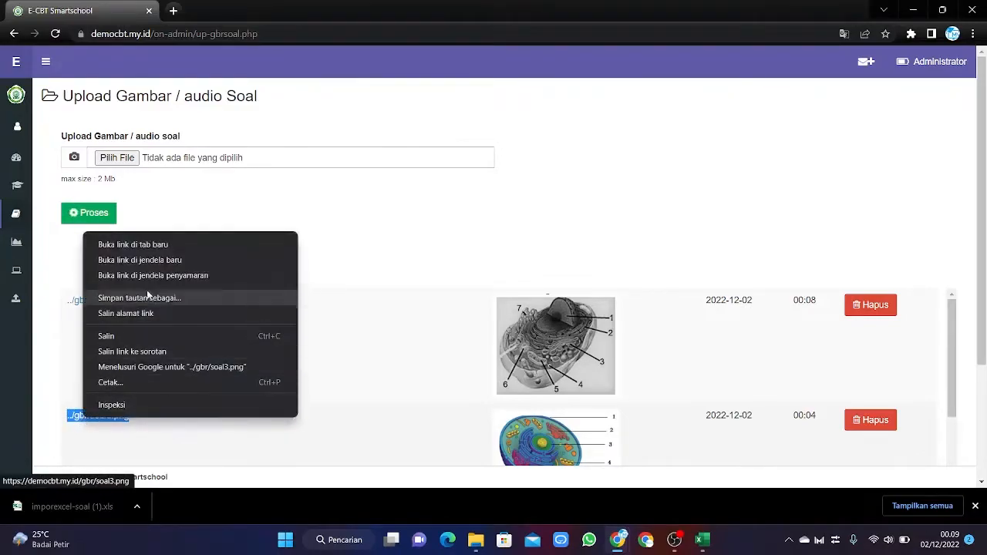
{"action": "left_click", "coordinate": [137, 336]}
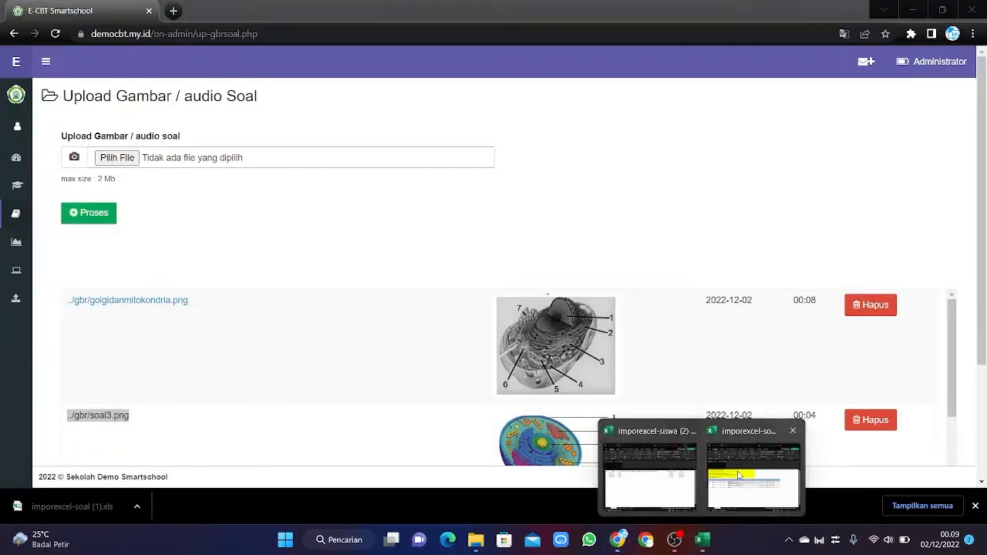
{"action": "left_click", "coordinate": [732, 471]}
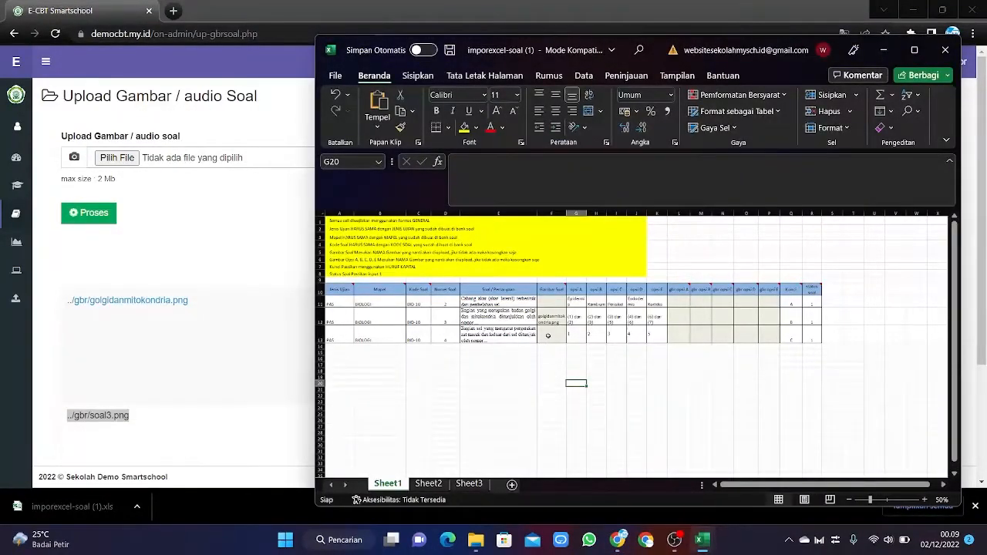
{"action": "right_click", "coordinate": [477, 162]}
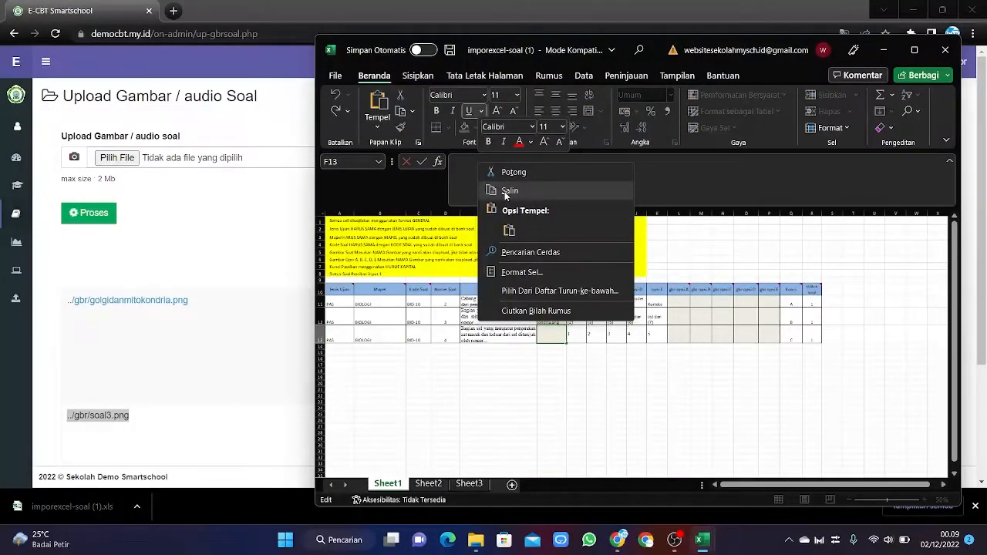
{"action": "left_click", "coordinate": [509, 229]}
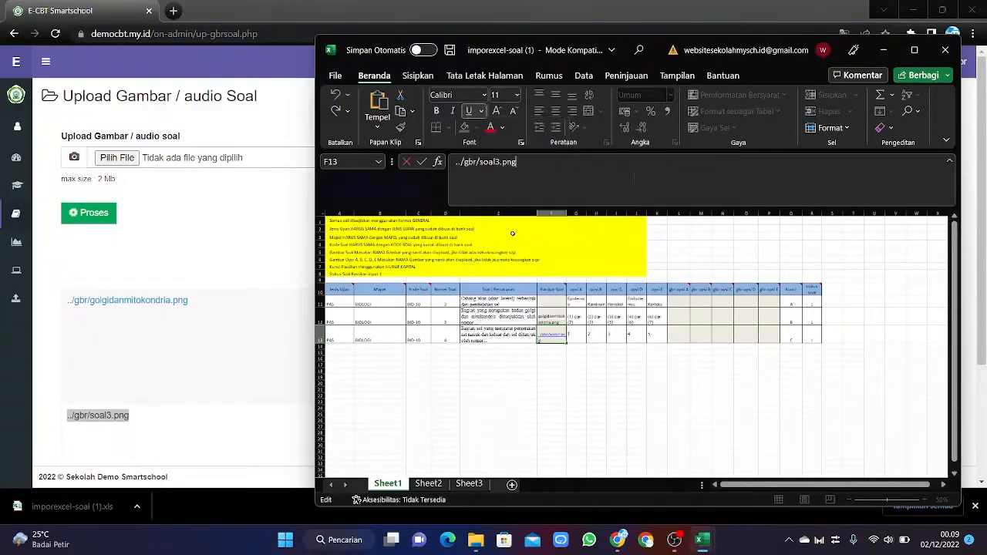
{"action": "left_click", "coordinate": [564, 390]}
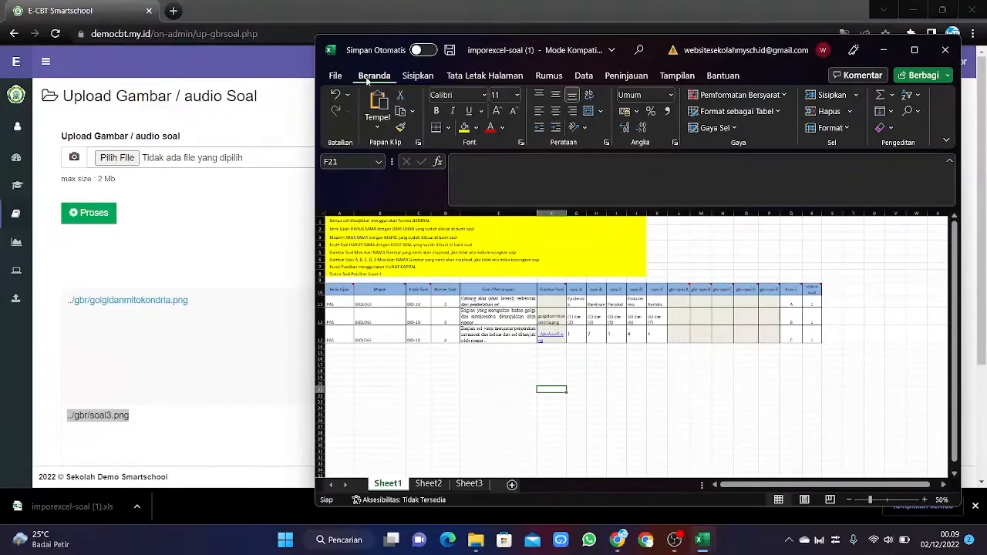
Save imporexcel-soal (1) via File > Simpan, choosing Lanjutkan to keep the compatible format.
{"action": "left_click", "coordinate": [336, 76]}
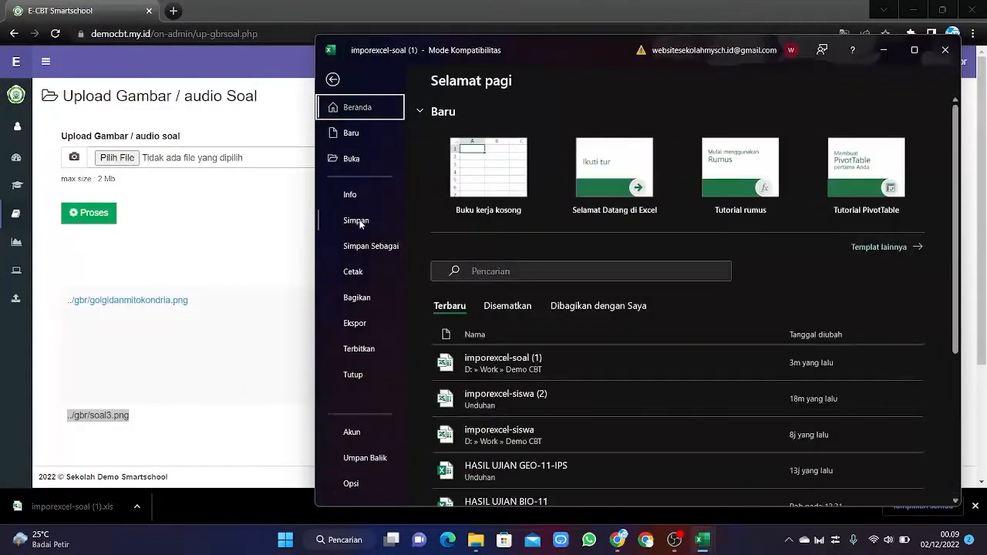
{"action": "left_click", "coordinate": [358, 218]}
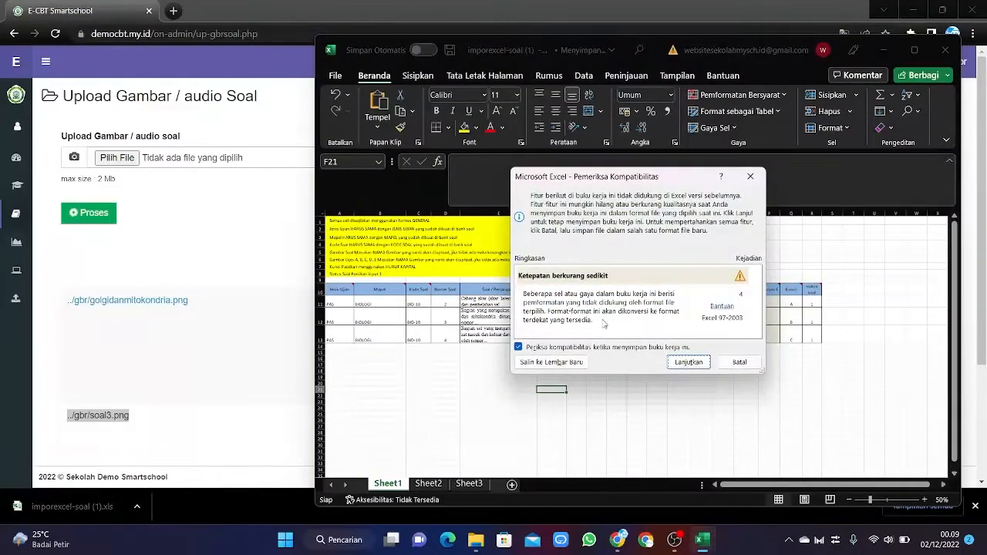
{"action": "left_click", "coordinate": [701, 362]}
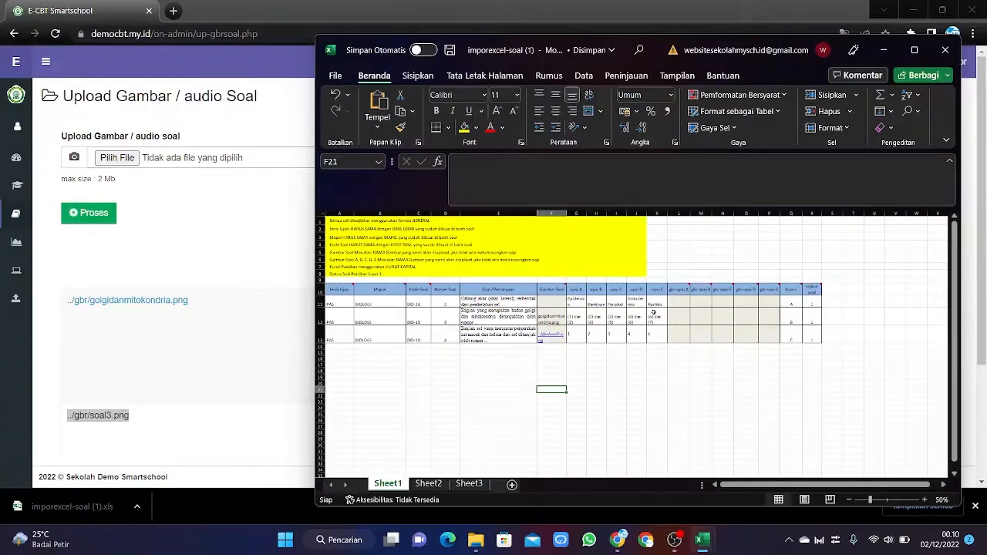
{"action": "left_click", "coordinate": [235, 239]}
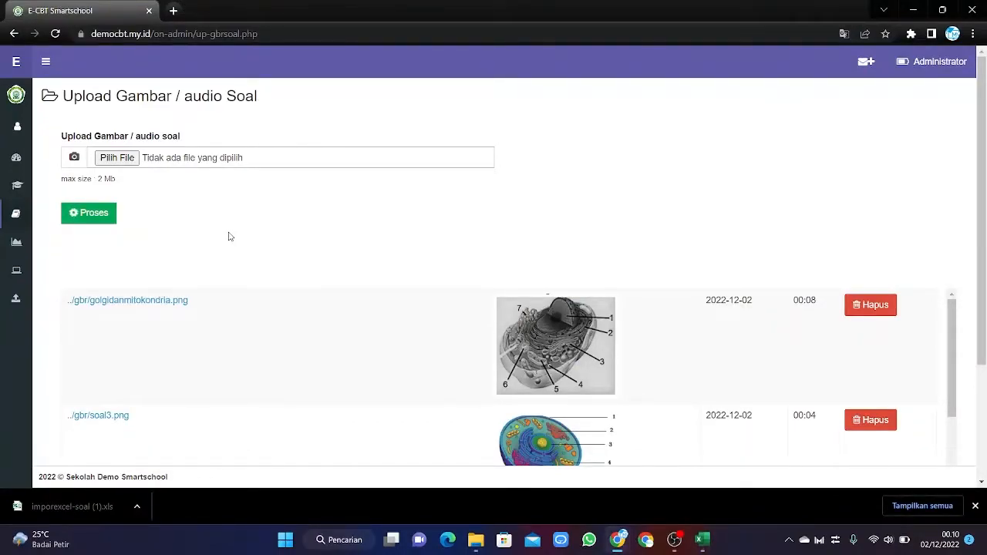
Go to Management Ujian > Bank Soal and choose Input on the BIOLOGI BIO-10 row.
{"action": "mouse_move", "coordinate": [15, 244]}
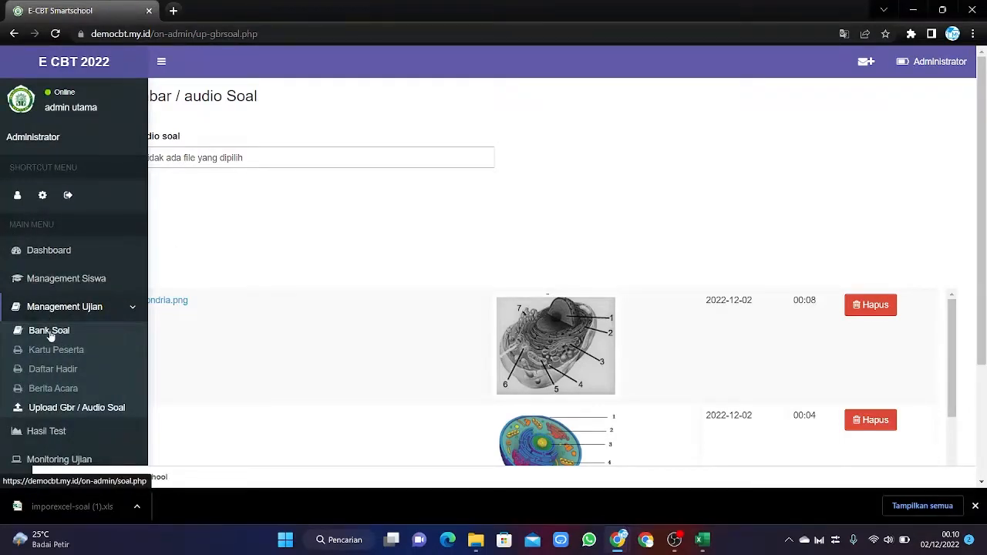
{"action": "left_click", "coordinate": [50, 334]}
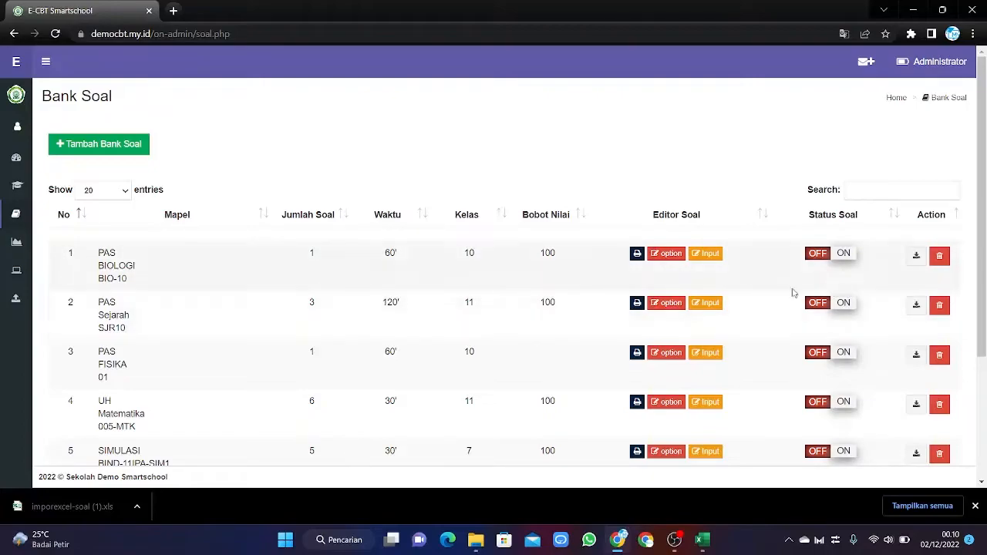
{"action": "left_click", "coordinate": [708, 254]}
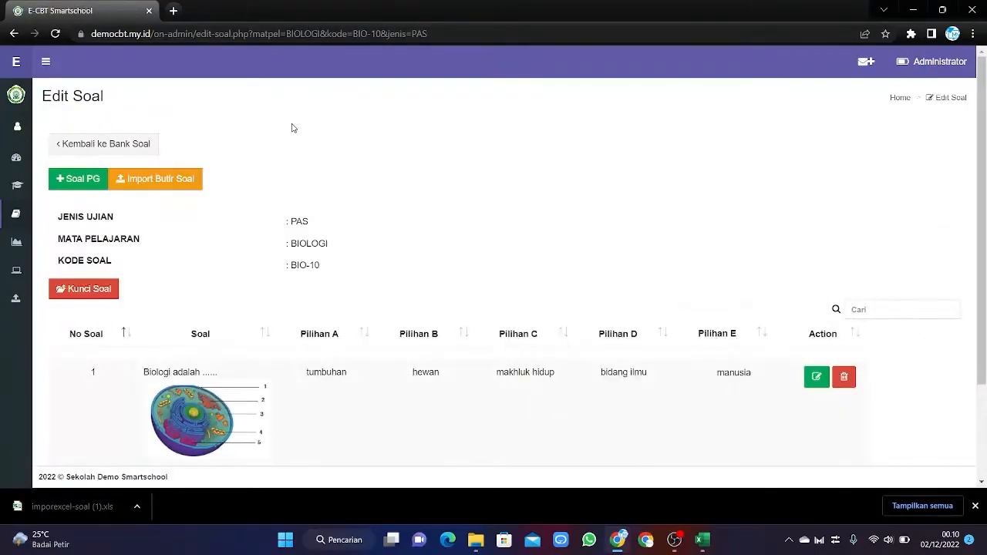
{"action": "scroll", "coordinate": [293, 128], "scroll_direction": "down", "scroll_amount": 1}
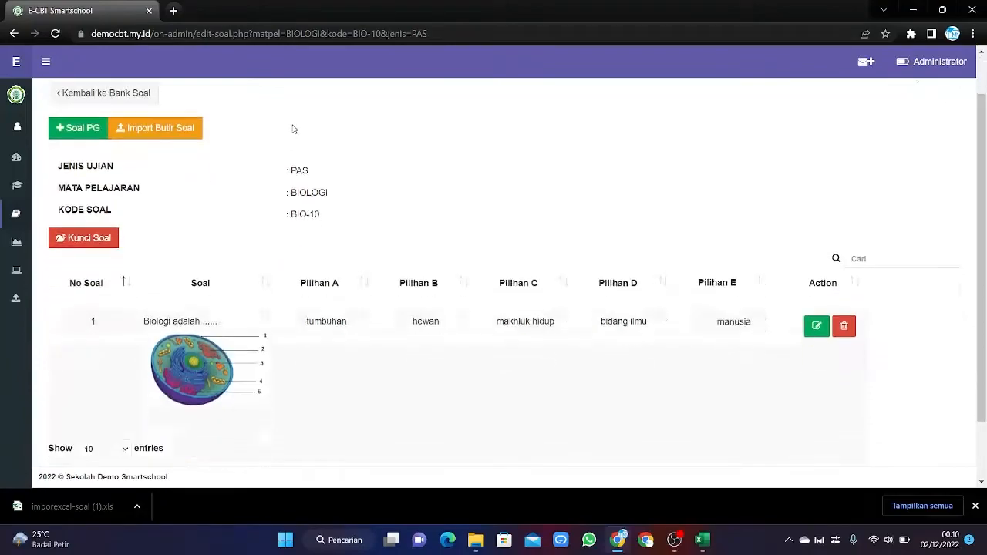
Import the spreadsheet imporexcel-soal (1).xls through Import Butir Soal and dismiss the downloads bar.
{"action": "left_click", "coordinate": [165, 117]}
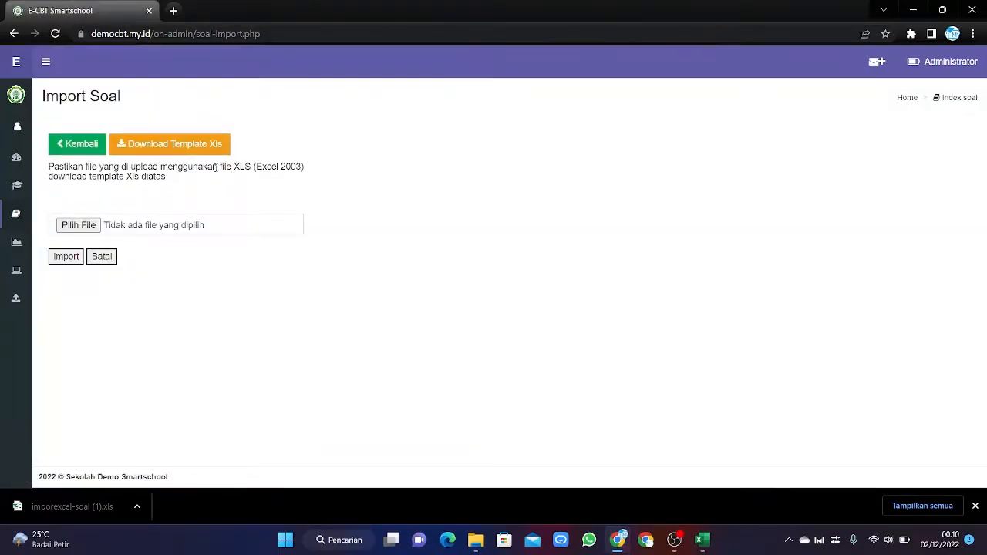
{"action": "left_click", "coordinate": [79, 225]}
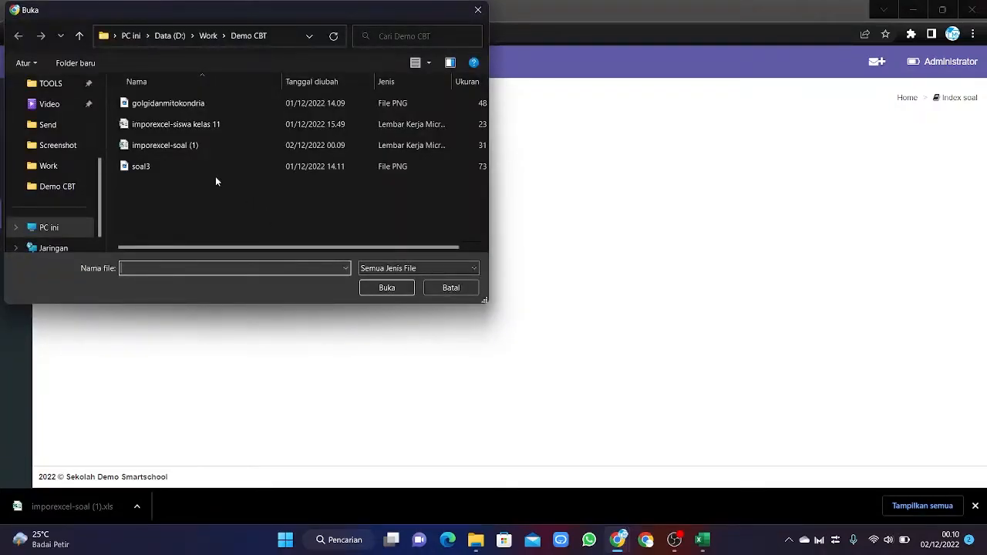
{"action": "left_click", "coordinate": [222, 147]}
{"action": "left_click", "coordinate": [386, 287]}
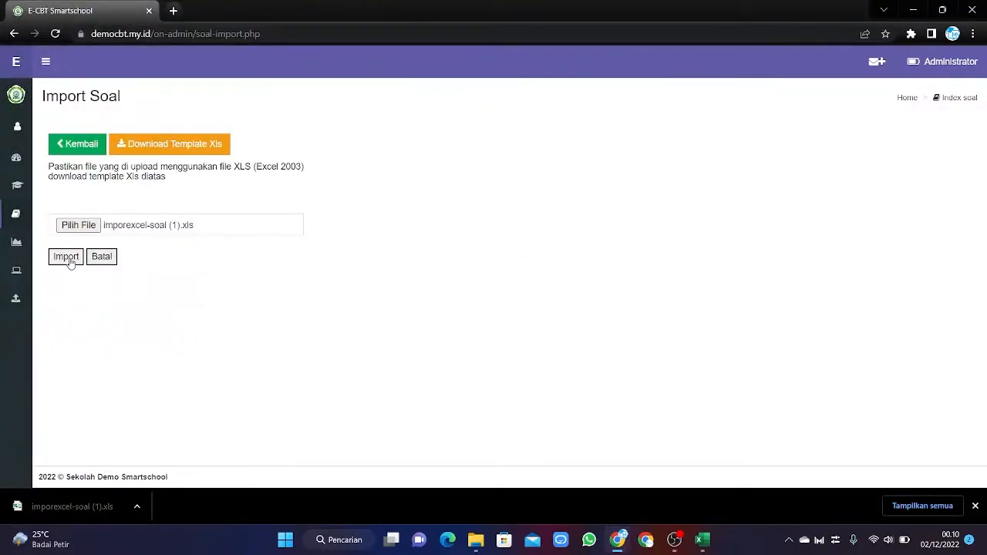
{"action": "left_click", "coordinate": [67, 258]}
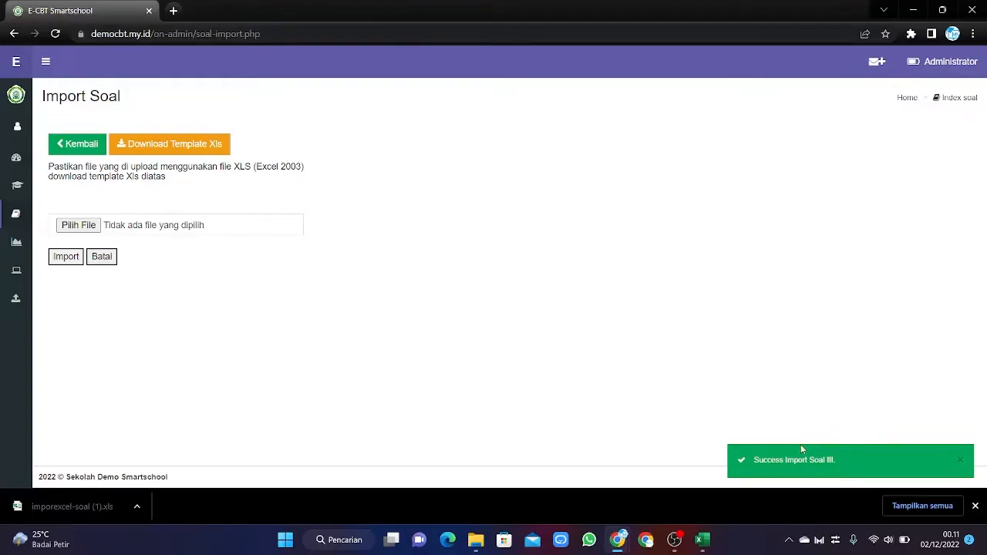
{"action": "left_click", "coordinate": [976, 505]}
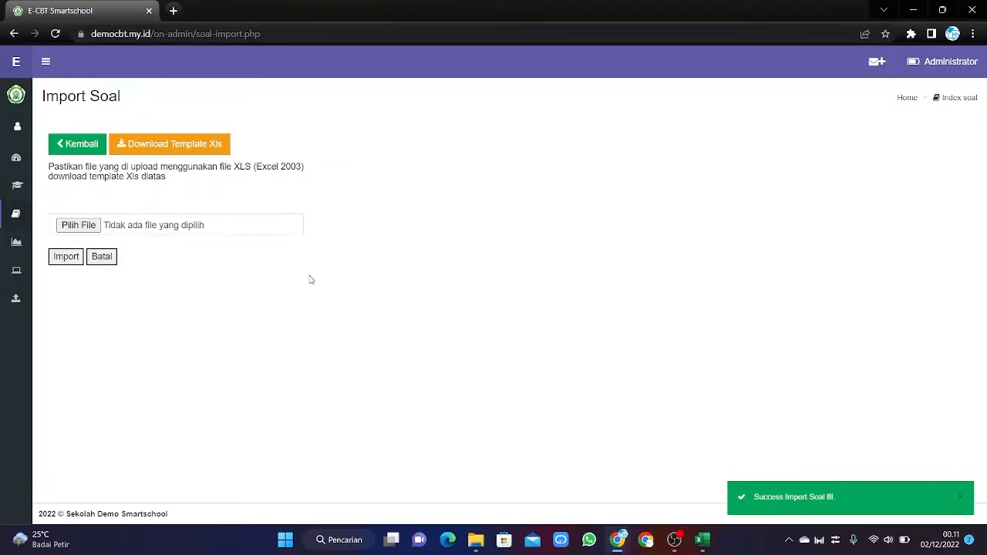
Open the BIOLOGI BIO-10 Edit Soal page and scroll through the imported questions.
{"action": "left_click", "coordinate": [89, 148]}
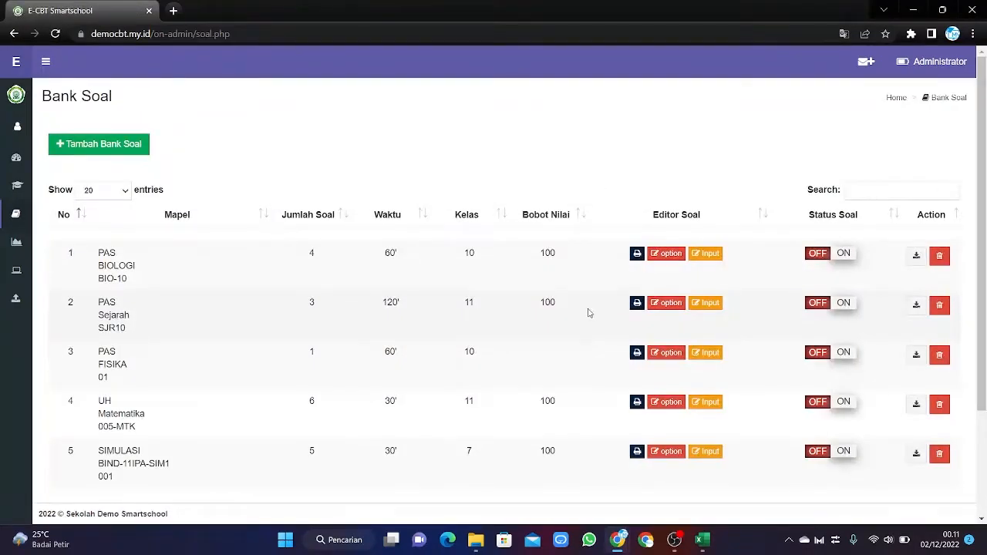
{"action": "left_click", "coordinate": [706, 256]}
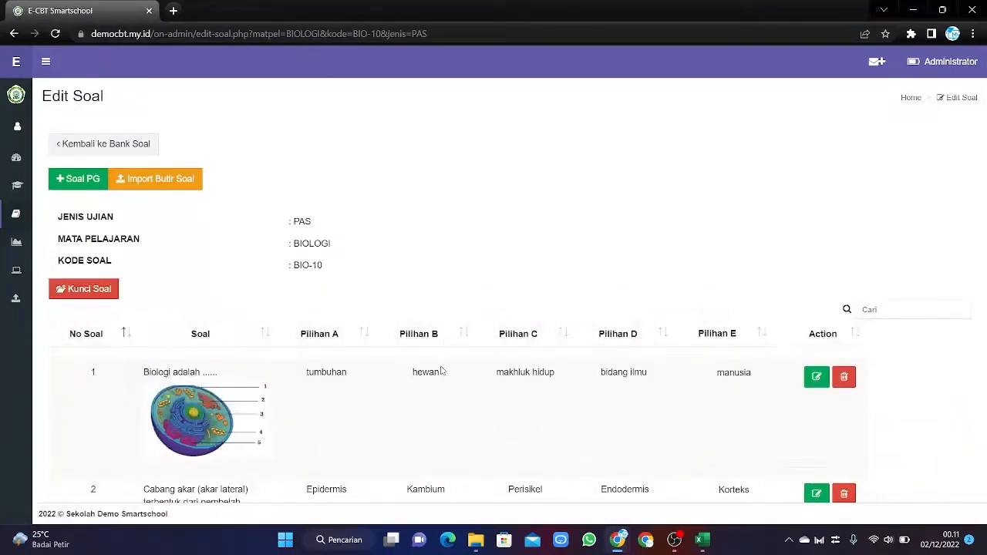
{"action": "scroll", "coordinate": [440, 370], "scroll_direction": "down", "scroll_amount": 6}
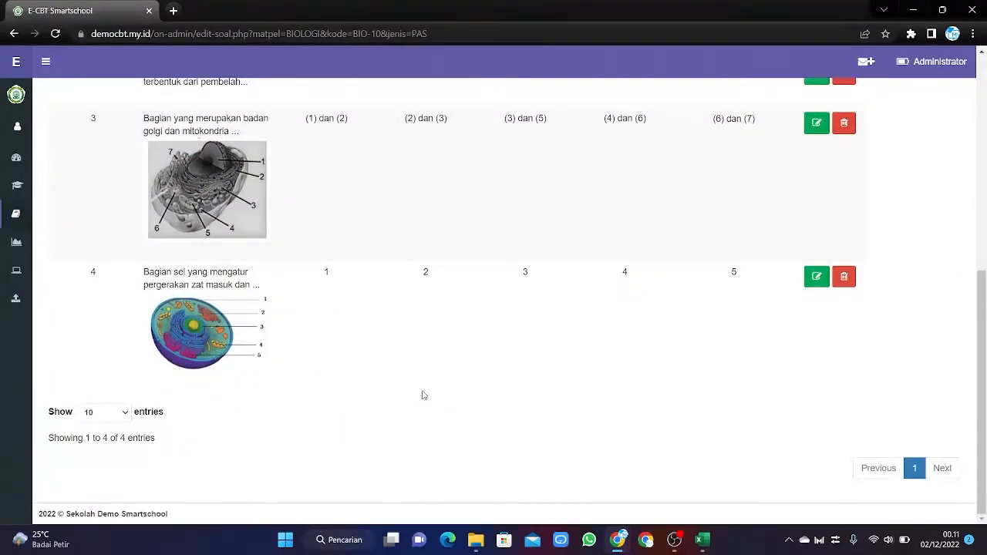
{"action": "scroll", "coordinate": [421, 395], "scroll_direction": "up", "scroll_amount": 4}
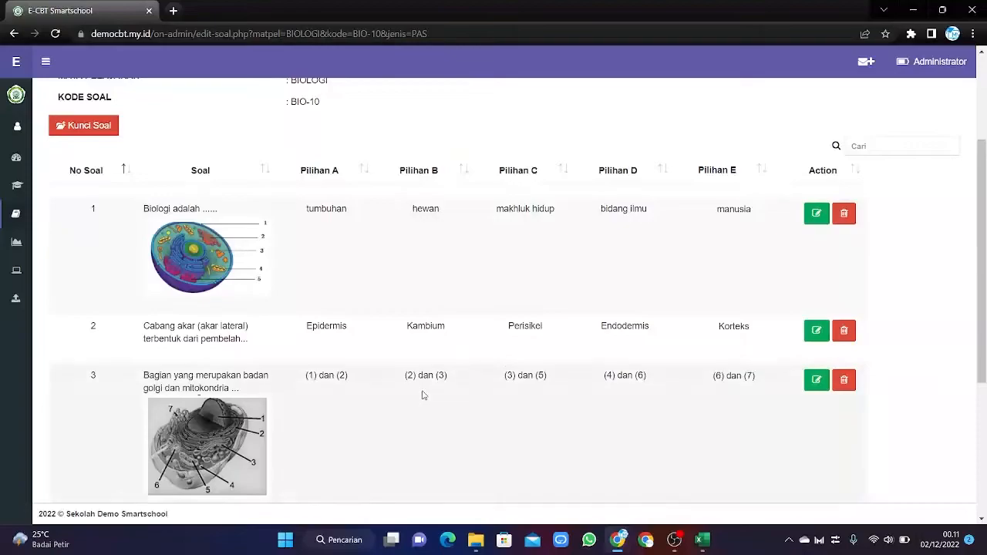
{"action": "scroll", "coordinate": [421, 395], "scroll_direction": "down", "scroll_amount": 3}
{"action": "scroll", "coordinate": [422, 394], "scroll_direction": "down", "scroll_amount": 1}
{"action": "scroll", "coordinate": [407, 392], "scroll_direction": "up", "scroll_amount": 5}
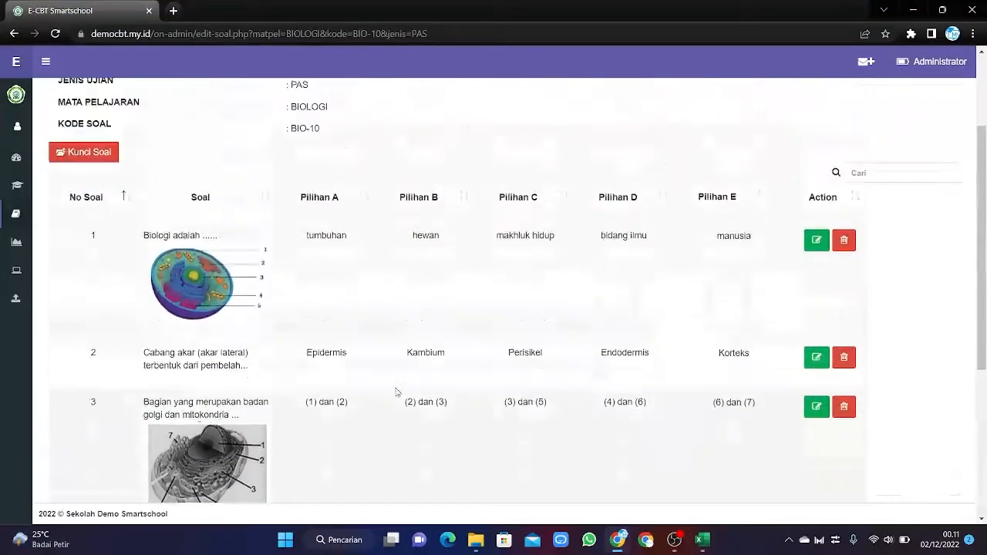
{"action": "scroll", "coordinate": [398, 391], "scroll_direction": "down", "scroll_amount": 3}
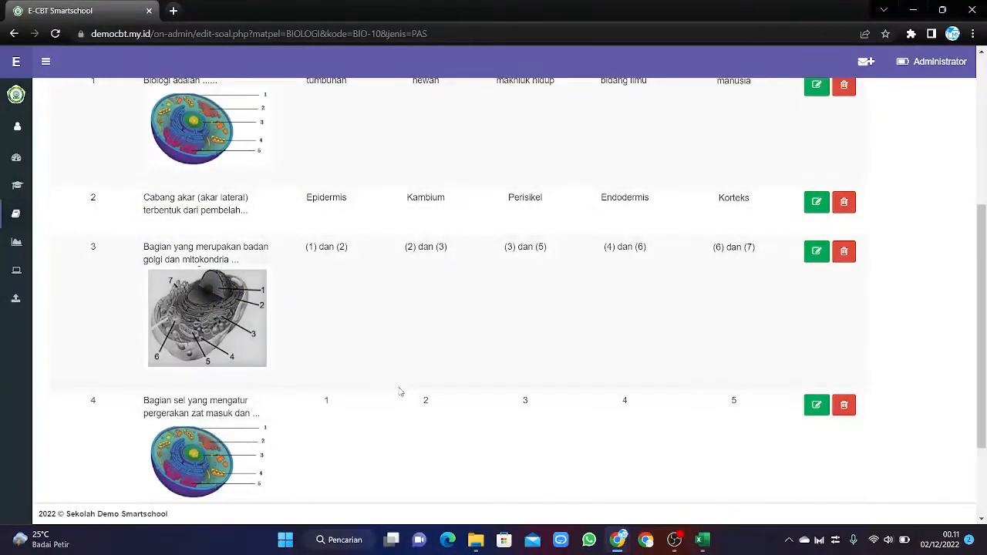
{"action": "scroll", "coordinate": [400, 389], "scroll_direction": "down", "scroll_amount": 2}
{"action": "scroll", "coordinate": [400, 390], "scroll_direction": "up", "scroll_amount": 5}
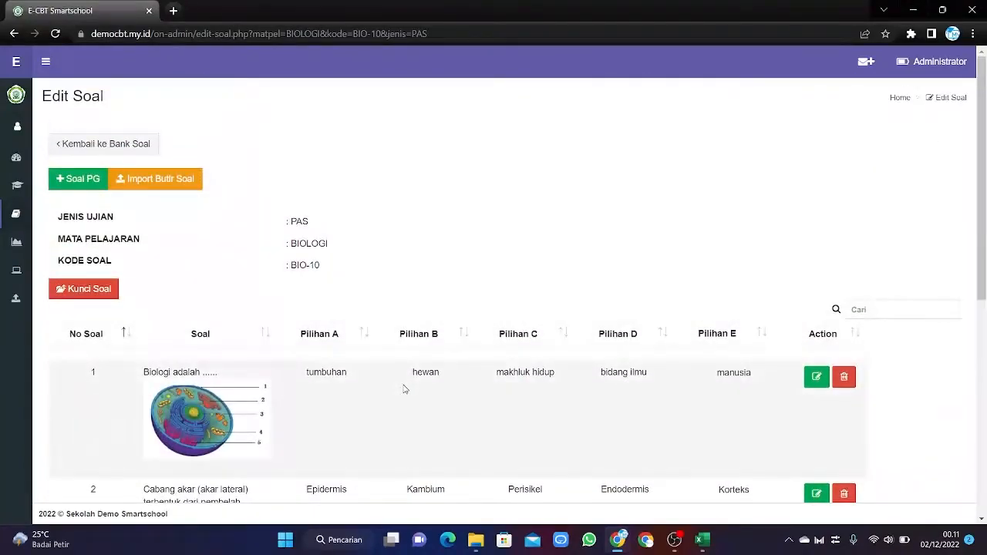
Return to the Bank Soal list and check that BIO-10 now holds 4 questions.
{"action": "left_click", "coordinate": [136, 145]}
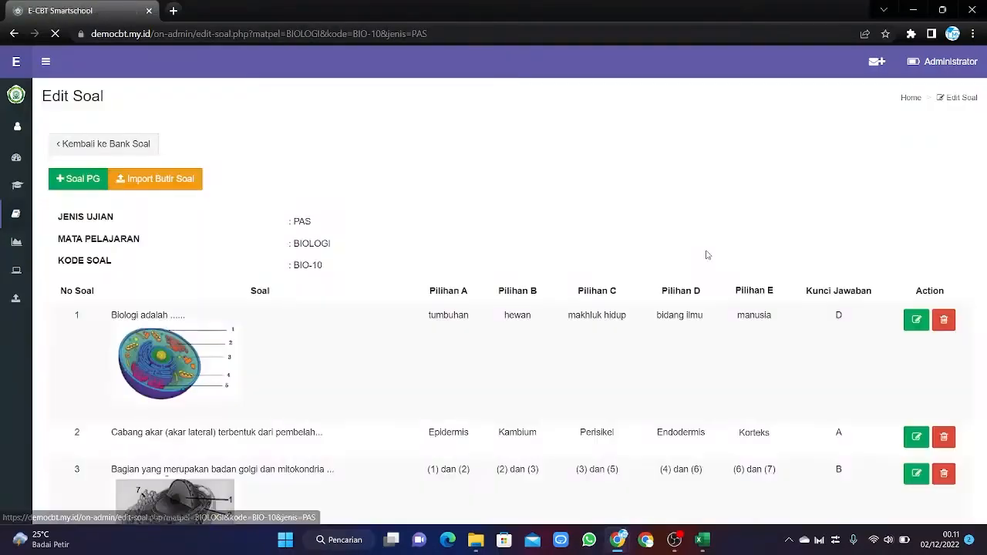
{"action": "scroll", "coordinate": [702, 262], "scroll_direction": "down", "scroll_amount": 1}
{"action": "scroll", "coordinate": [700, 264], "scroll_direction": "down", "scroll_amount": 3}
{"action": "scroll", "coordinate": [700, 264], "scroll_direction": "up", "scroll_amount": 4}
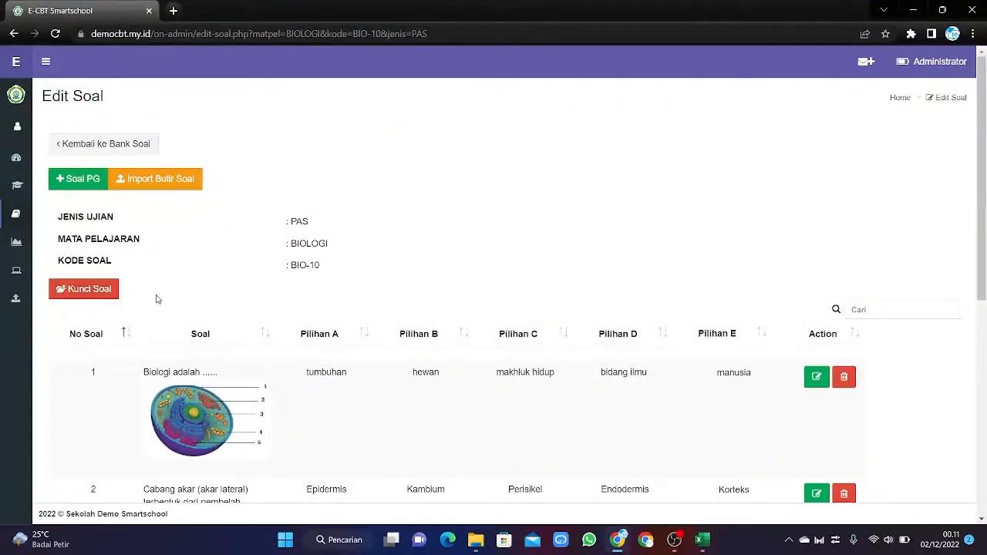
Show the answer key column via Kunci Soal > Tampilkan Kunci Jawaban.
{"action": "left_click", "coordinate": [88, 290]}
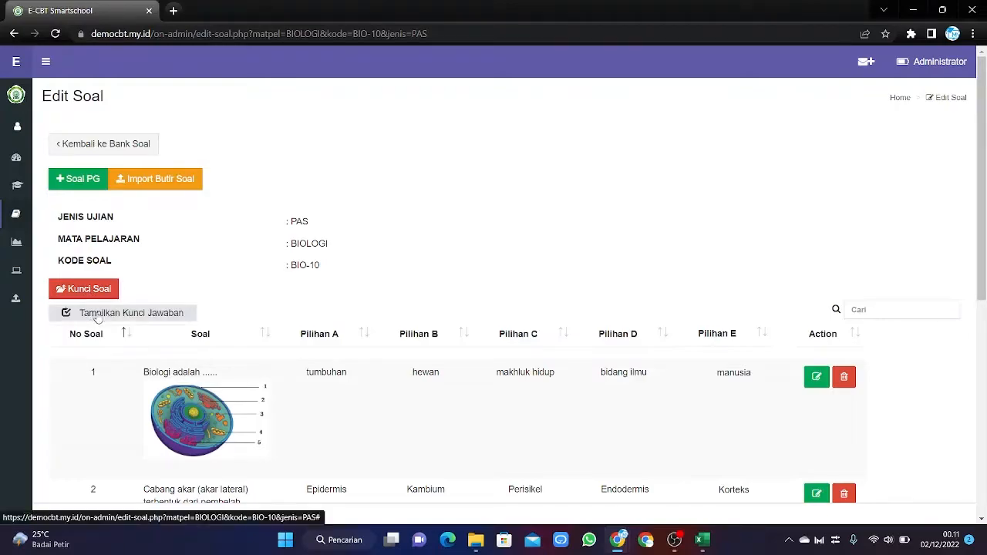
{"action": "left_click", "coordinate": [98, 316]}
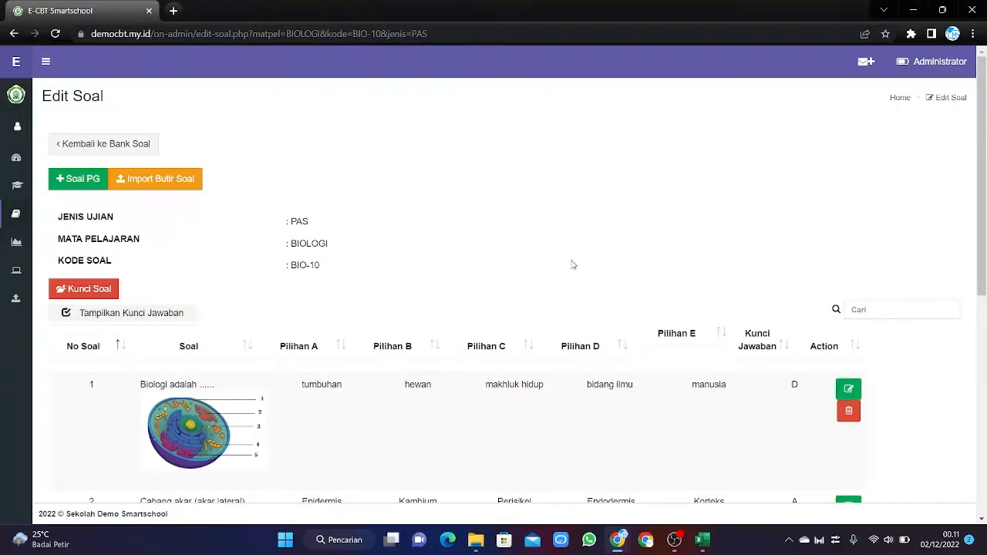
{"action": "scroll", "coordinate": [594, 270], "scroll_direction": "down", "scroll_amount": 2}
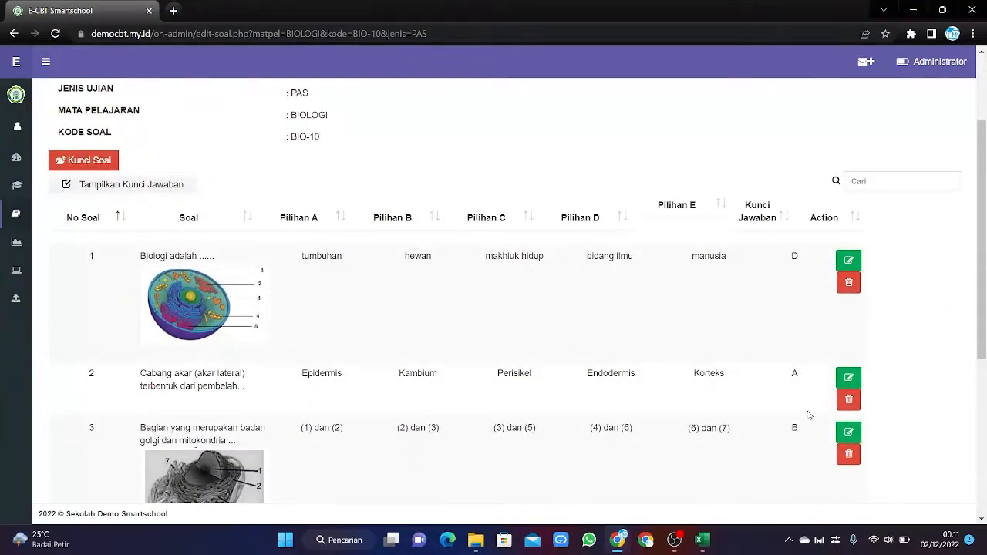
{"action": "scroll", "coordinate": [770, 443], "scroll_direction": "down", "scroll_amount": 3}
{"action": "scroll", "coordinate": [770, 443], "scroll_direction": "up", "scroll_amount": 5}
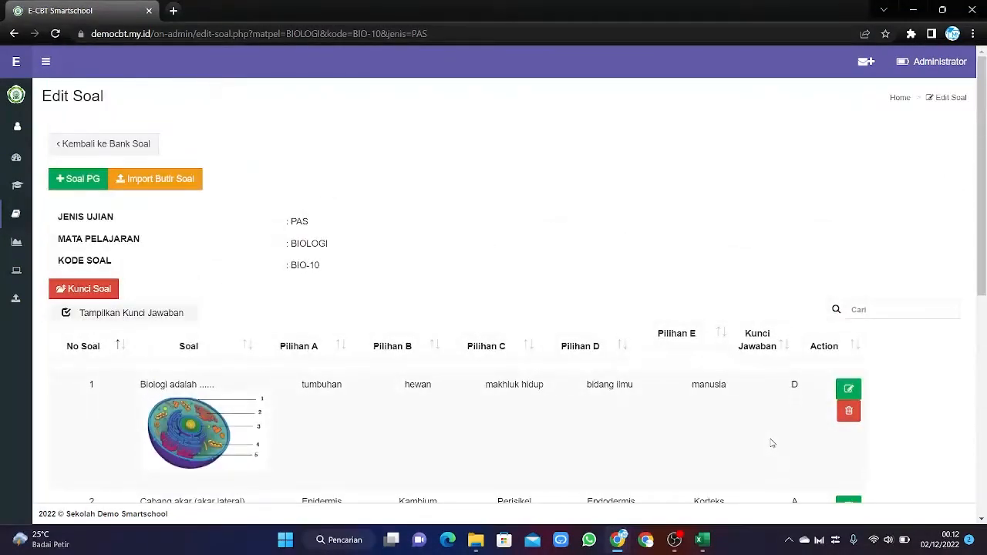
{"action": "scroll", "coordinate": [771, 443], "scroll_direction": "down", "scroll_amount": 2}
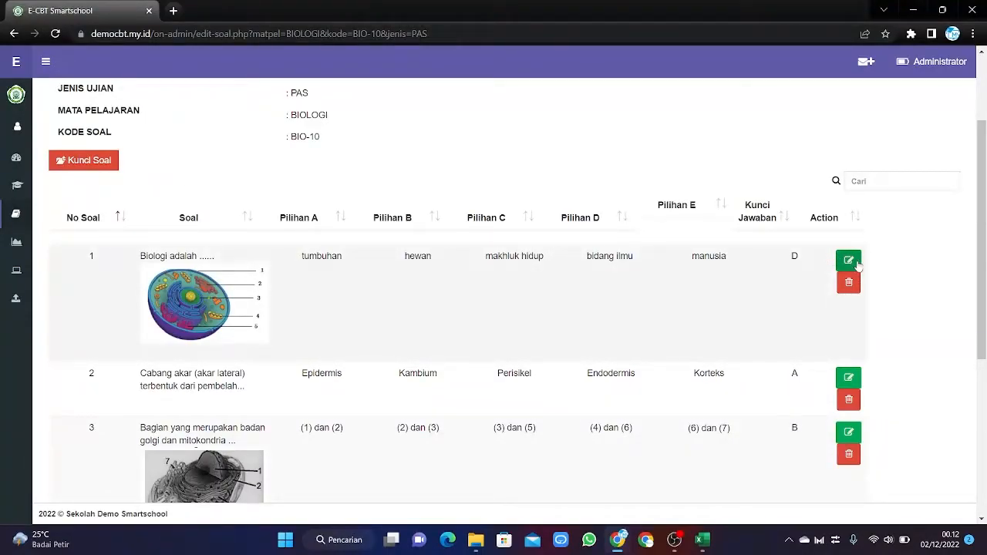
Set question 1's Kunci Jawaban from D to B and save it.
{"action": "left_click", "coordinate": [848, 261]}
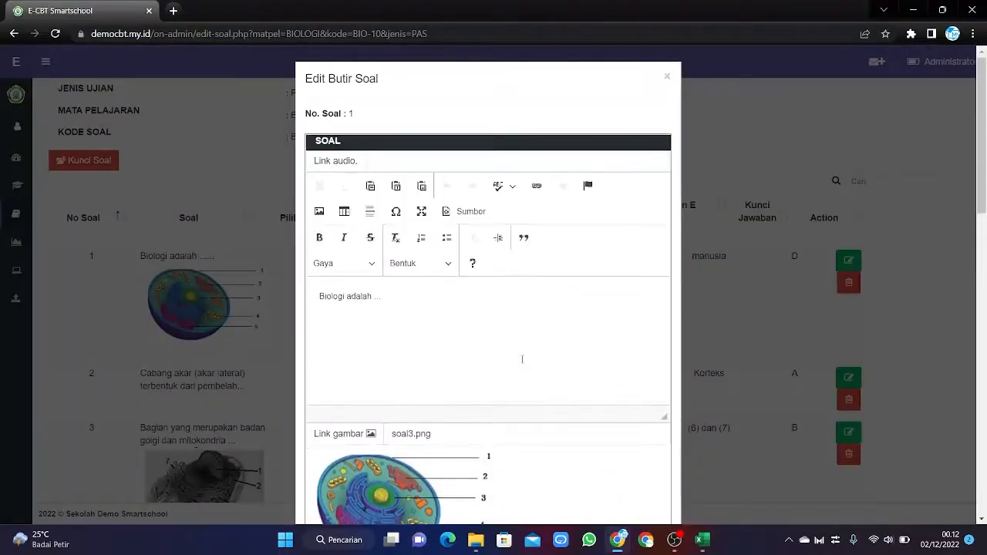
{"action": "scroll", "coordinate": [526, 375], "scroll_direction": "down", "scroll_amount": 4}
{"action": "scroll", "coordinate": [526, 376], "scroll_direction": "down", "scroll_amount": 7}
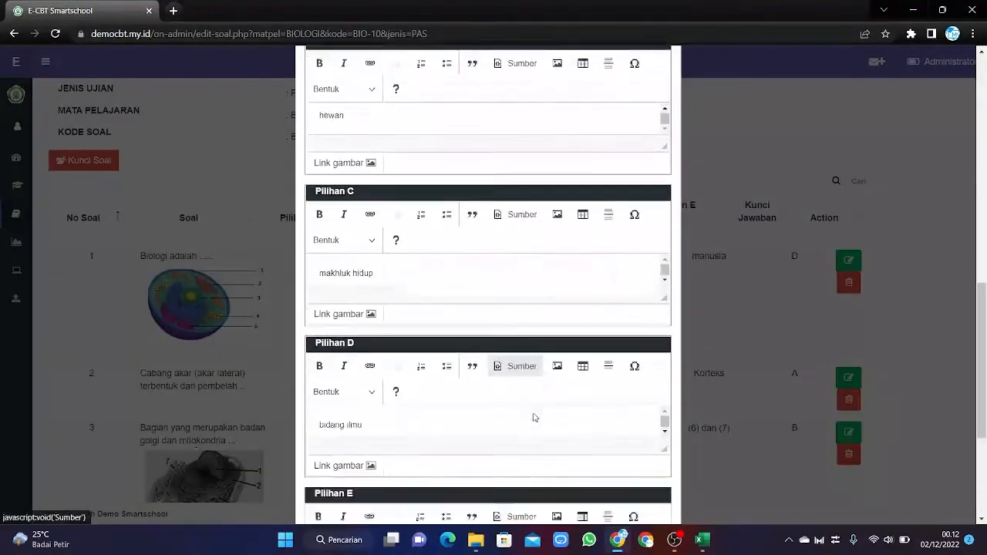
{"action": "left_click", "coordinate": [427, 433]}
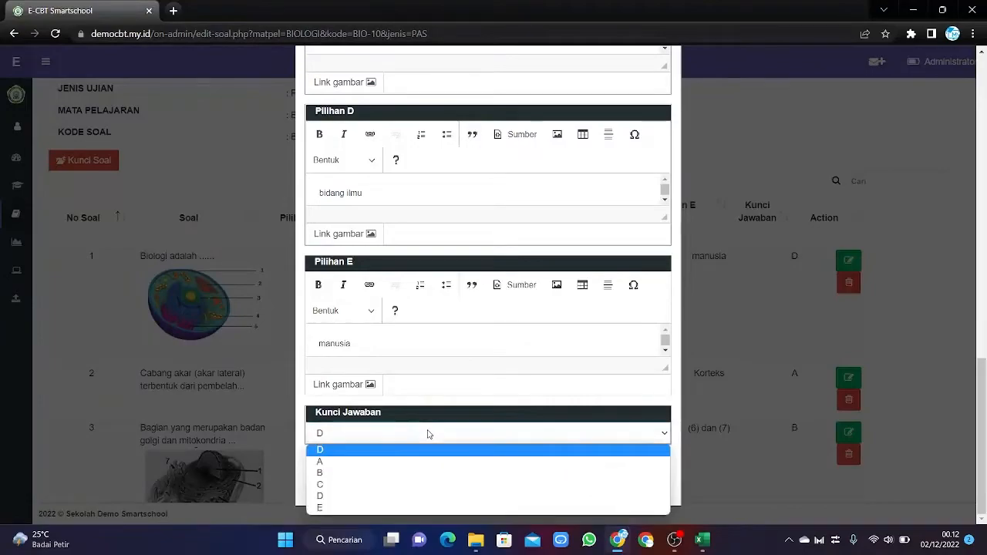
{"action": "left_click", "coordinate": [392, 472]}
{"action": "left_click", "coordinate": [592, 479]}
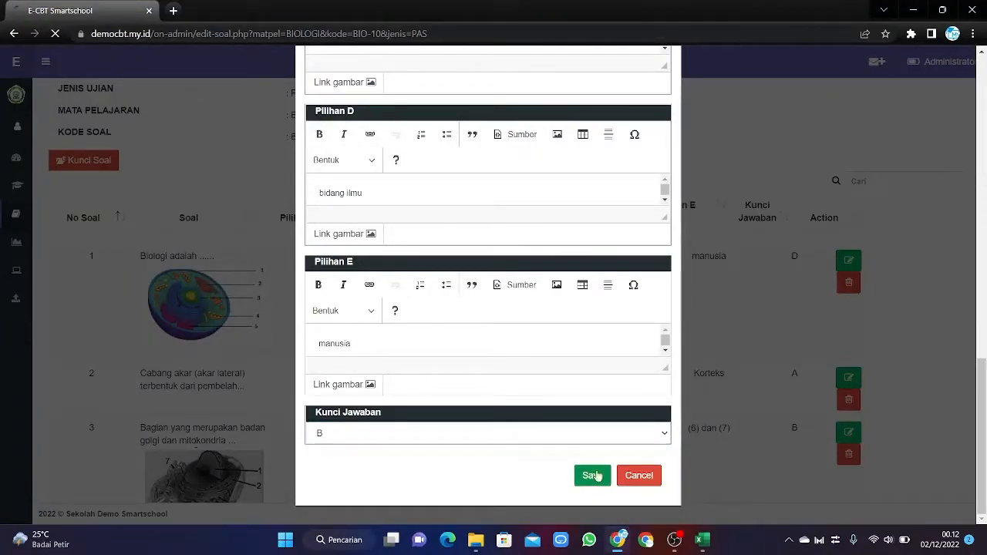
Show the answer key column again to confirm question 1's key is B.
{"action": "scroll", "coordinate": [673, 386], "scroll_direction": "down", "scroll_amount": 3}
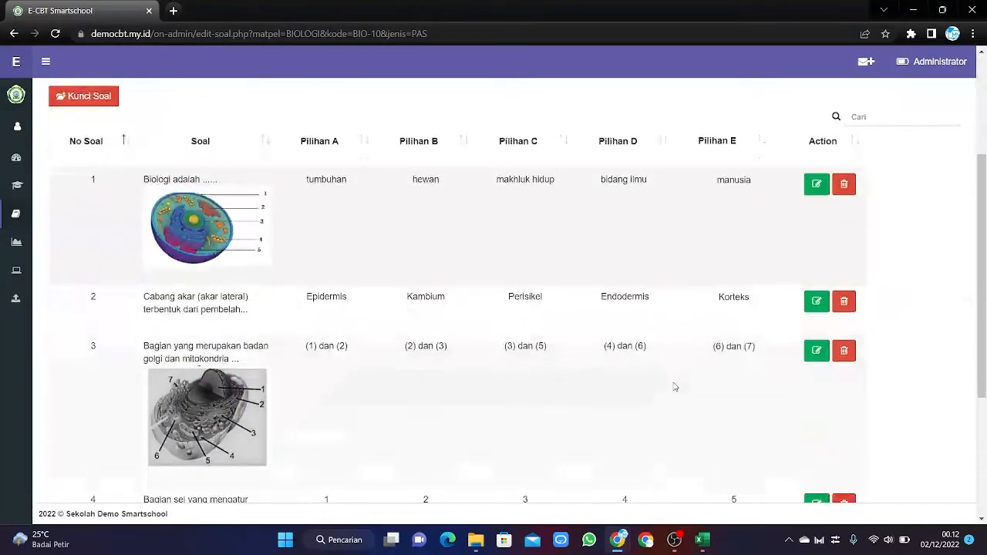
{"action": "scroll", "coordinate": [674, 394], "scroll_direction": "up", "scroll_amount": 3}
{"action": "scroll", "coordinate": [651, 401], "scroll_direction": "down", "scroll_amount": 3}
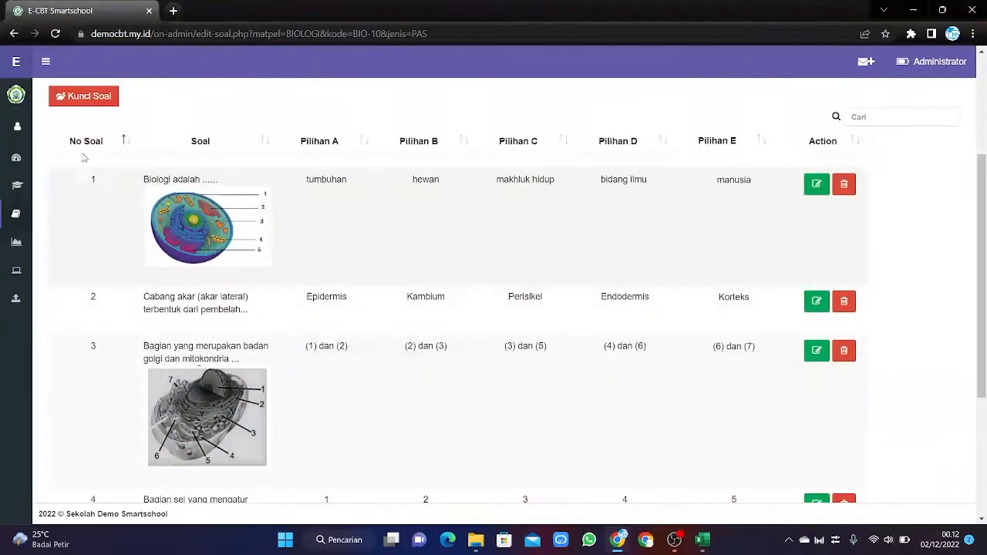
{"action": "left_click", "coordinate": [86, 96]}
{"action": "left_click", "coordinate": [97, 126]}
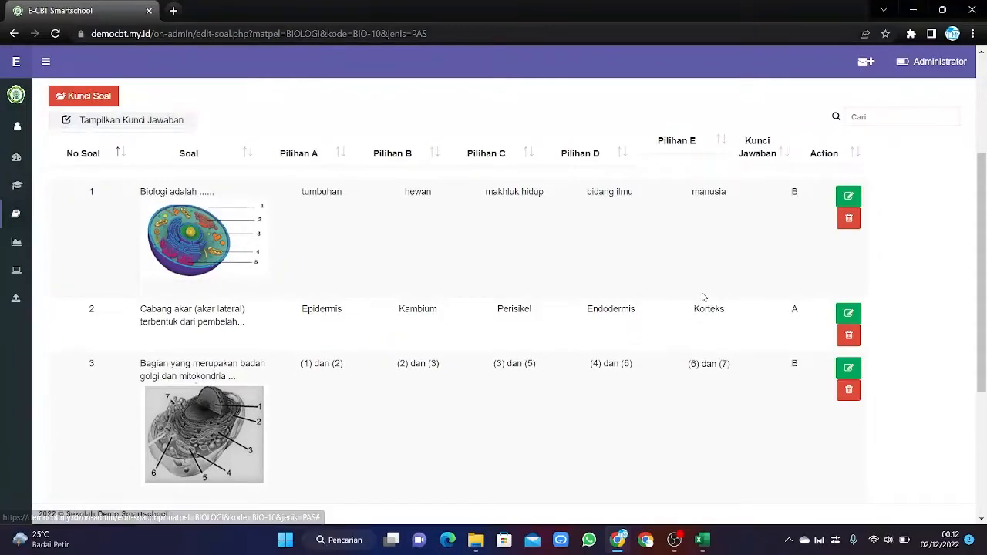
{"action": "scroll", "coordinate": [698, 301], "scroll_direction": "down", "scroll_amount": 3}
{"action": "scroll", "coordinate": [716, 313], "scroll_direction": "up", "scroll_amount": 6}
{"action": "scroll", "coordinate": [773, 350], "scroll_direction": "down", "scroll_amount": 5}
{"action": "scroll", "coordinate": [775, 353], "scroll_direction": "up", "scroll_amount": 8}
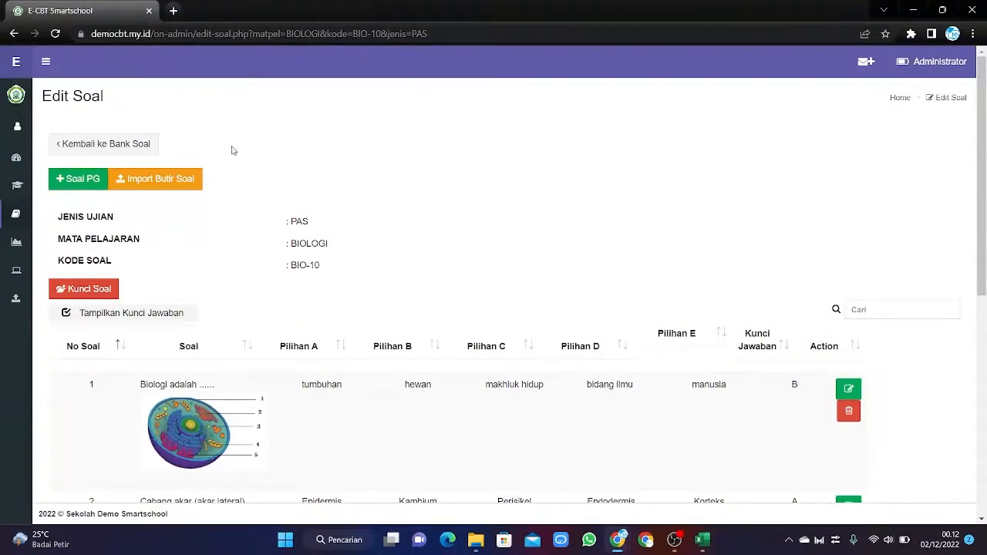
Switch the BIO-10 question bank ON in the Bank Soal list.
{"action": "left_click", "coordinate": [104, 149]}
{"action": "left_click", "coordinate": [104, 146]}
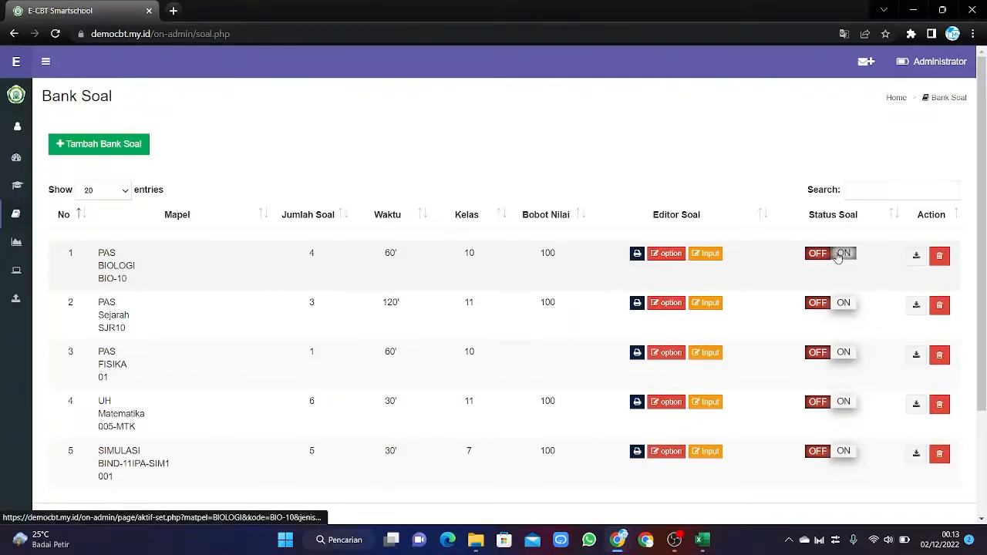
{"action": "left_click", "coordinate": [840, 255]}
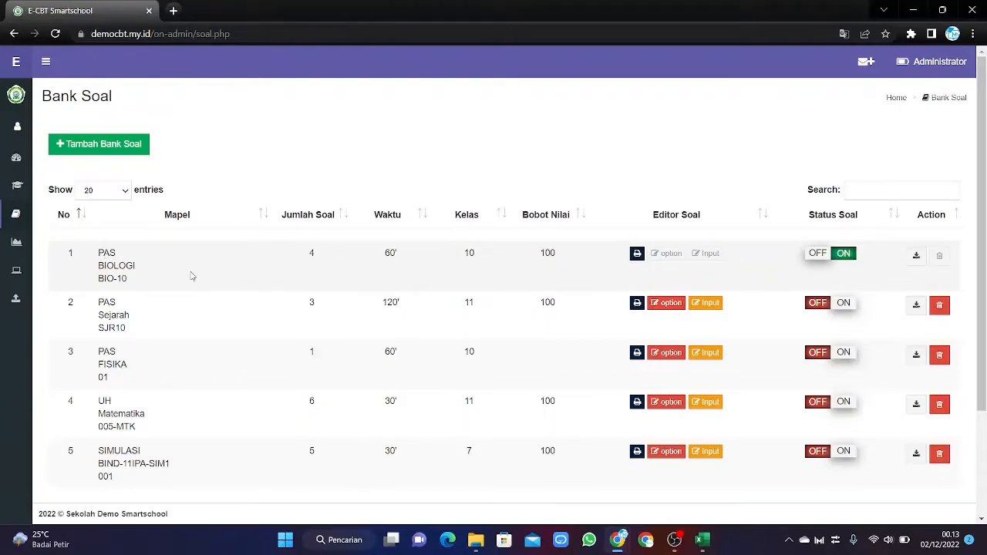
Check the active exam on the Dashboard, then return via Management Ujian > Bank Soal.
{"action": "mouse_move", "coordinate": [4, 176]}
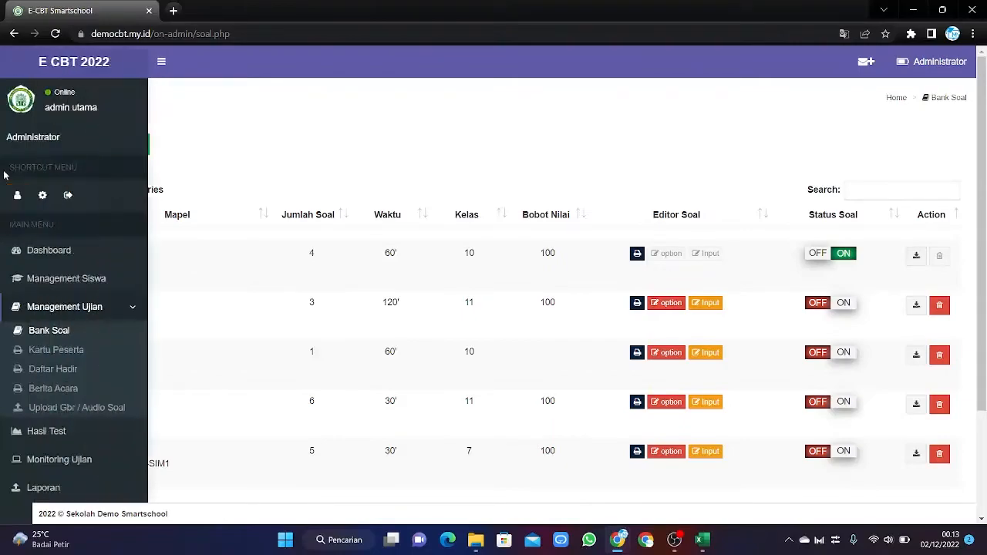
{"action": "left_click", "coordinate": [44, 250]}
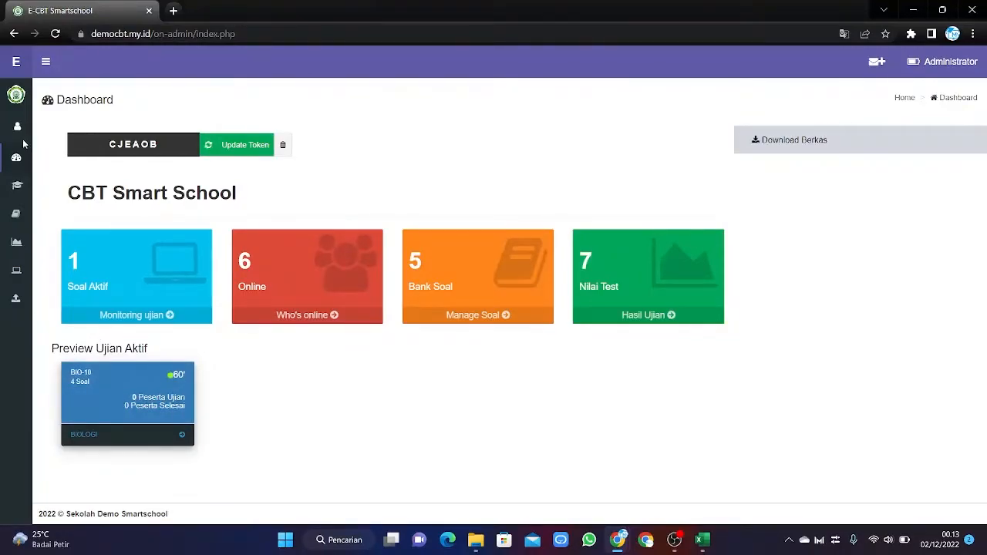
{"action": "mouse_move", "coordinate": [61, 308]}
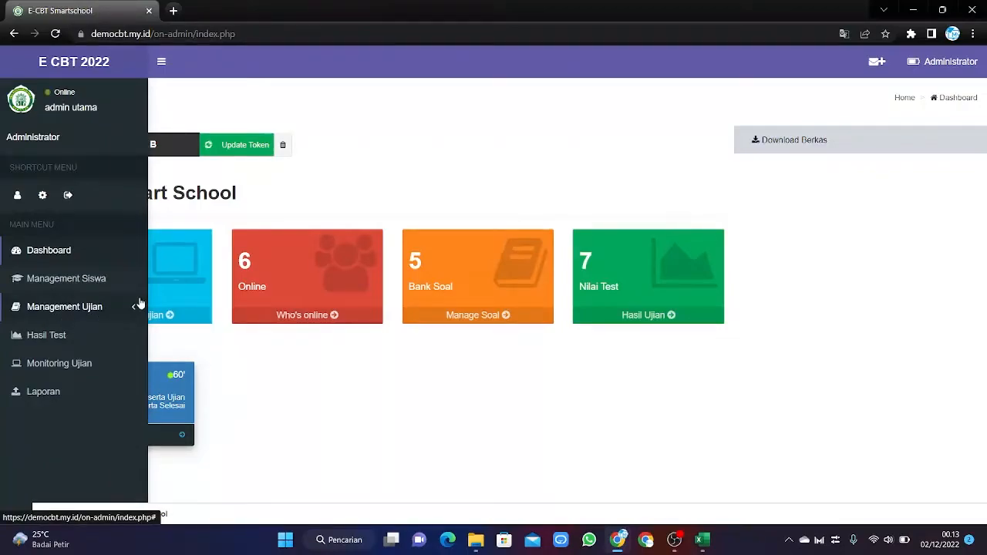
{"action": "left_click", "coordinate": [135, 308]}
{"action": "left_click", "coordinate": [62, 332]}
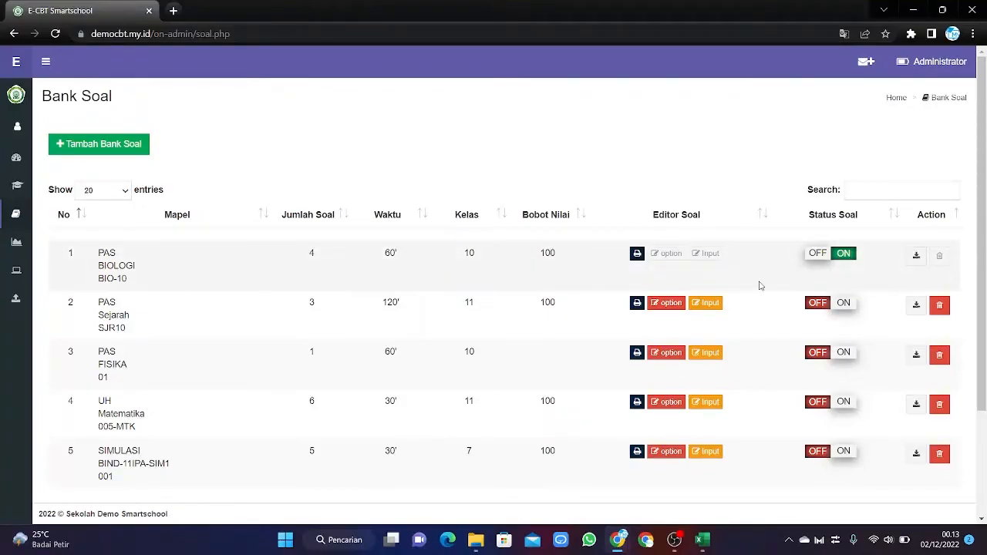
Switch BIO-10's Status Soal to OFF and go to Management Ujian > Kartu Peserta.
{"action": "left_click", "coordinate": [818, 255]}
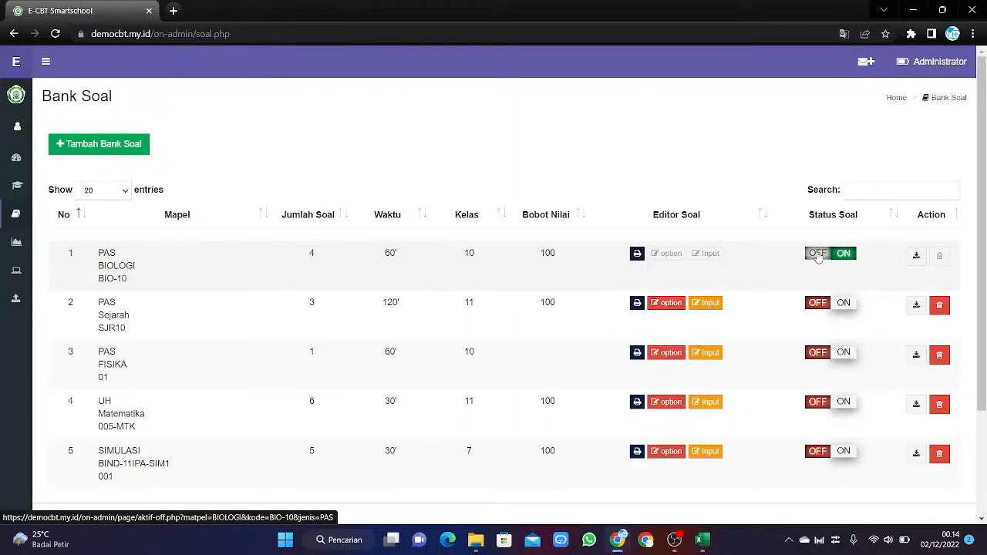
{"action": "left_click", "coordinate": [817, 255]}
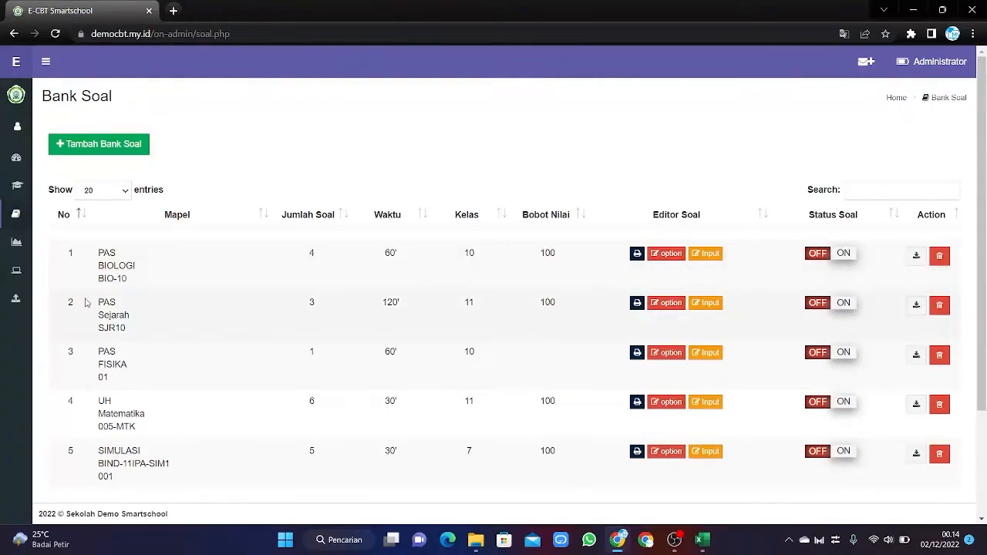
{"action": "scroll", "coordinate": [68, 300], "scroll_direction": "down", "scroll_amount": 1}
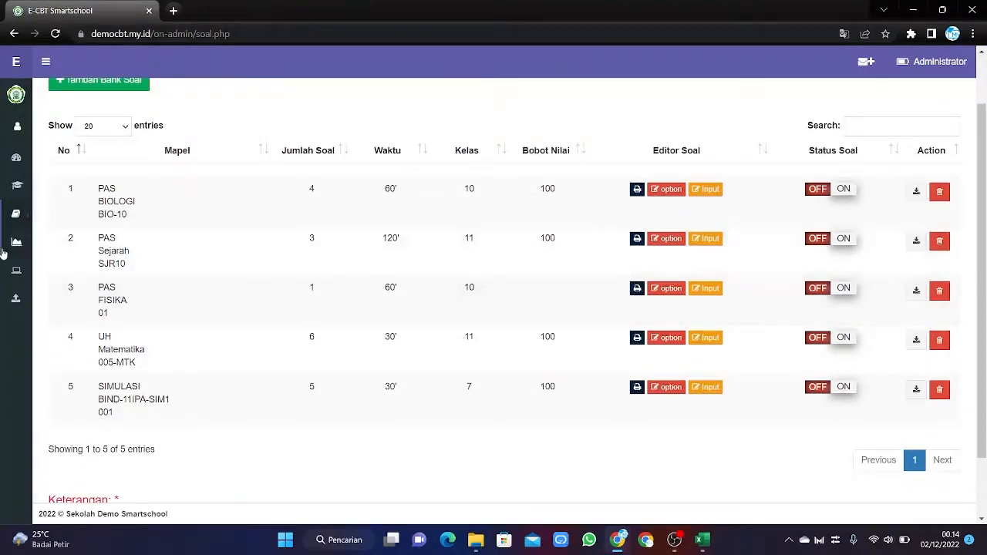
{"action": "mouse_move", "coordinate": [31, 335]}
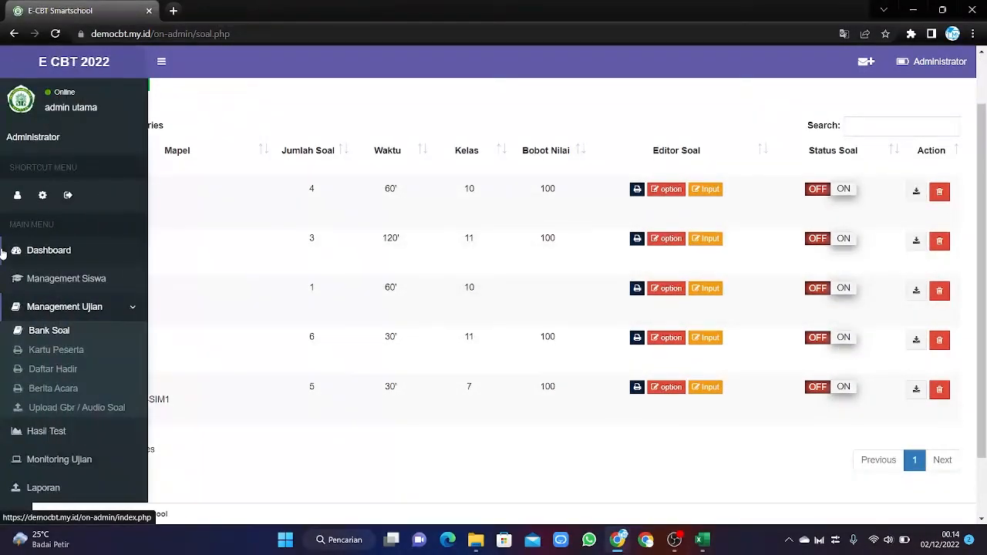
{"action": "left_click", "coordinate": [55, 352]}
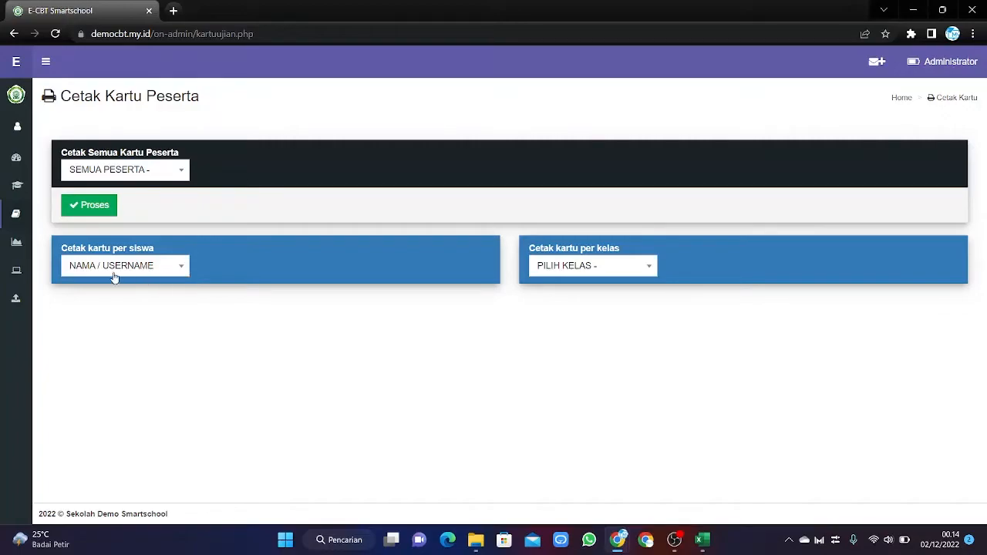
Preview the participant card of the first student in the NAMA / USERNAME list.
{"action": "mouse_move", "coordinate": [19, 245]}
{"action": "left_click", "coordinate": [181, 268]}
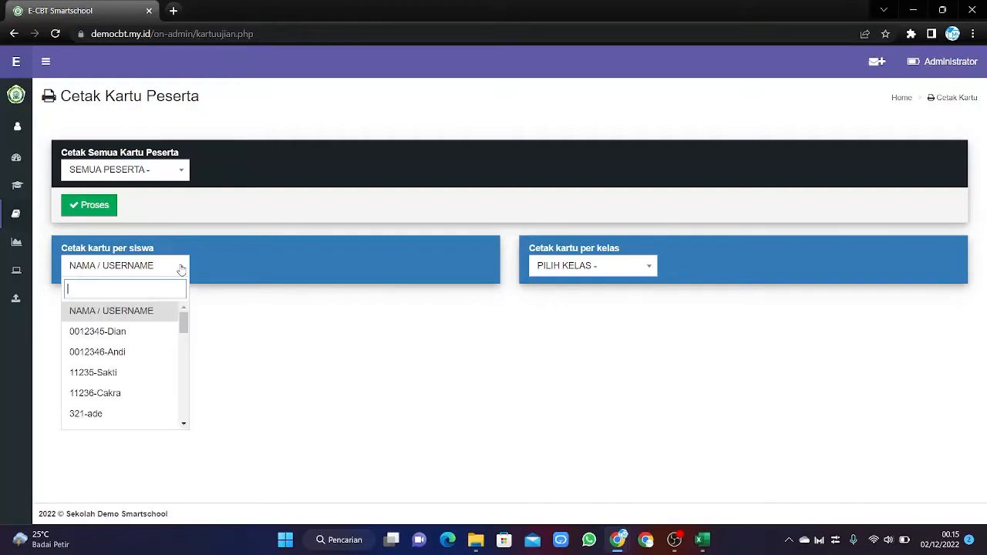
{"action": "left_click", "coordinate": [141, 332]}
{"action": "scroll", "coordinate": [350, 339], "scroll_direction": "down", "scroll_amount": 3}
{"action": "scroll", "coordinate": [345, 355], "scroll_direction": "up", "scroll_amount": 3}
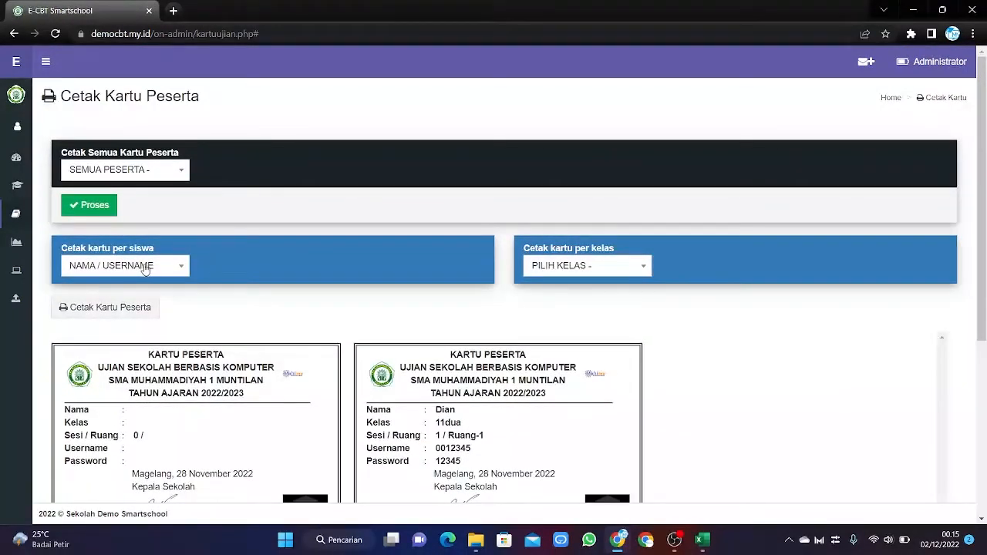
Switch the preview to another class 11dua student's card, session 1 / Ruang-1.
{"action": "left_click", "coordinate": [144, 268]}
{"action": "left_click", "coordinate": [115, 354]}
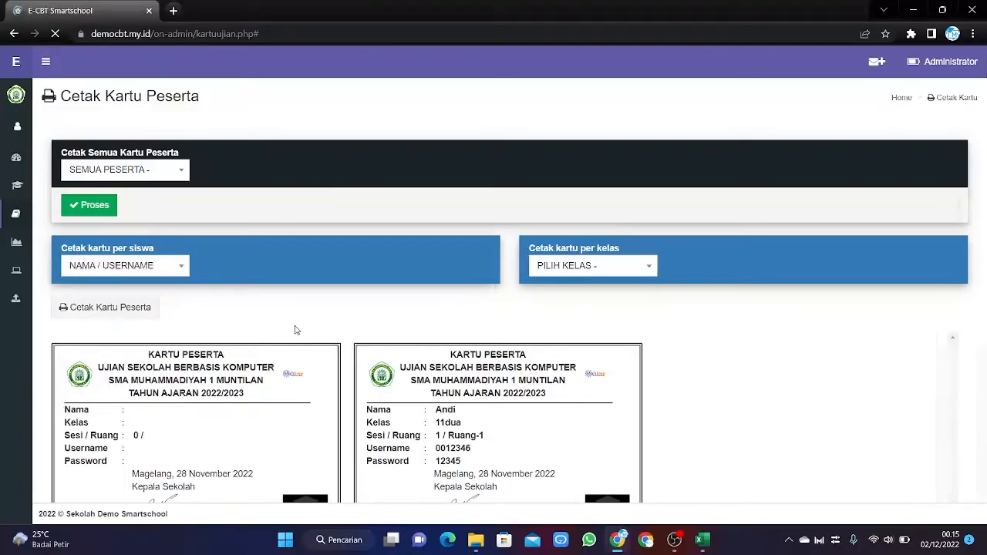
{"action": "scroll", "coordinate": [295, 330], "scroll_direction": "down", "scroll_amount": 2}
{"action": "scroll", "coordinate": [293, 331], "scroll_direction": "up", "scroll_amount": 2}
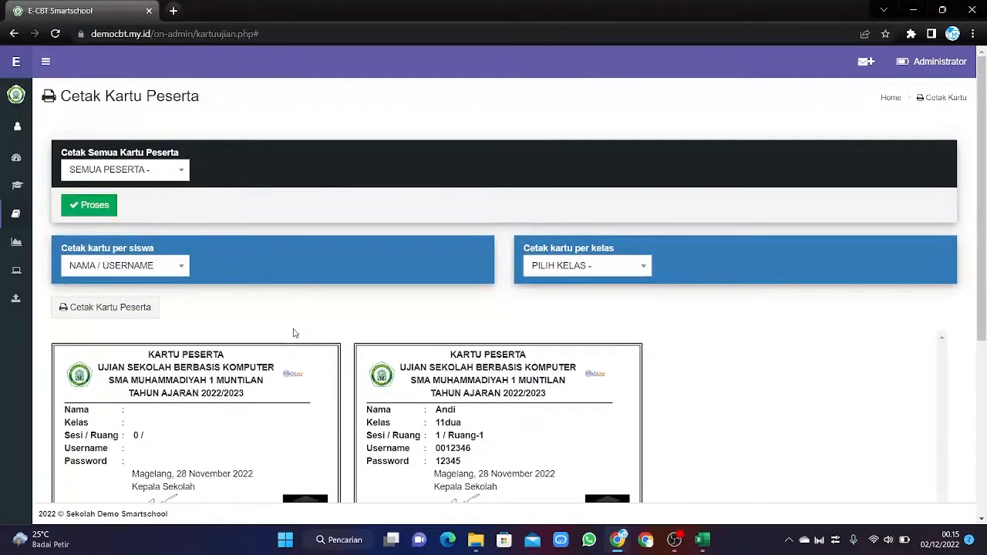
{"action": "scroll", "coordinate": [350, 358], "scroll_direction": "down", "scroll_amount": 2}
{"action": "scroll", "coordinate": [350, 359], "scroll_direction": "up", "scroll_amount": 2}
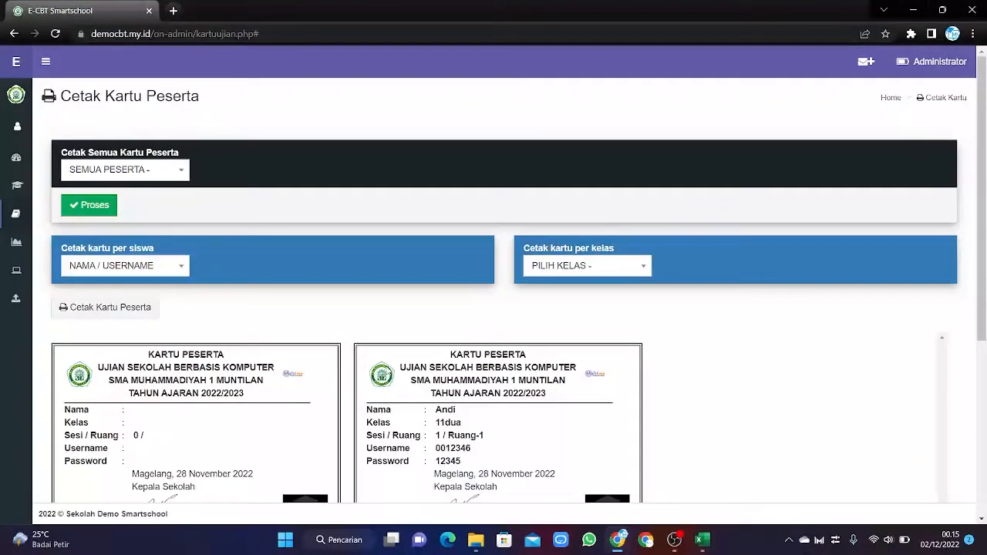
{"action": "scroll", "coordinate": [388, 368], "scroll_direction": "down", "scroll_amount": 2}
{"action": "scroll", "coordinate": [388, 368], "scroll_direction": "up", "scroll_amount": 2}
Show the participant cards for class 7F.
{"action": "left_click", "coordinate": [611, 274]}
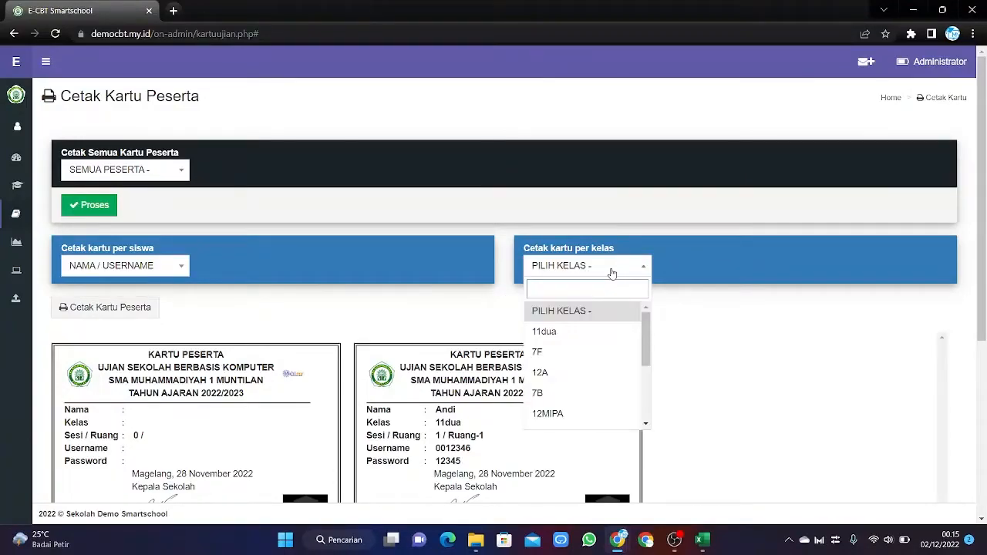
{"action": "left_click", "coordinate": [580, 351]}
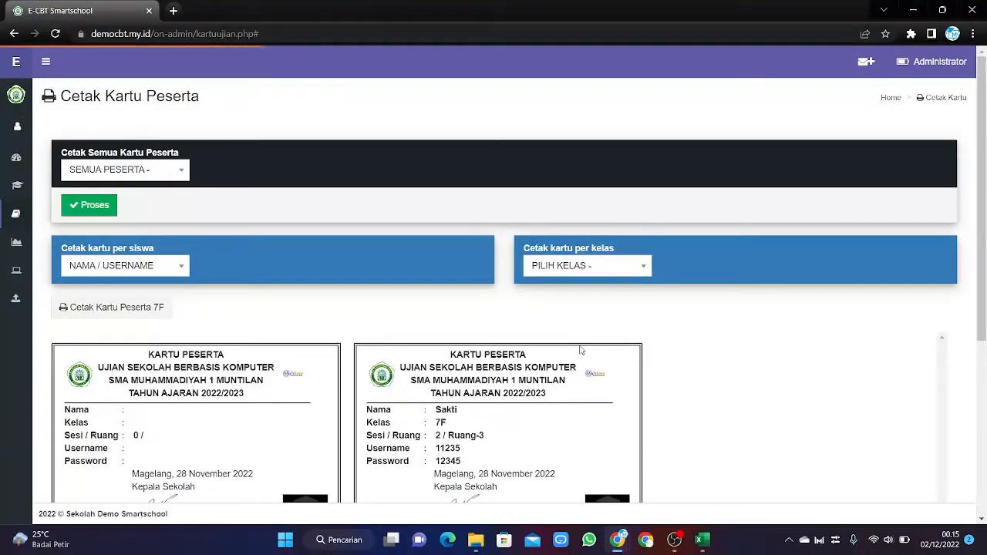
{"action": "scroll", "coordinate": [579, 351], "scroll_direction": "down", "scroll_amount": 4}
{"action": "scroll", "coordinate": [580, 351], "scroll_direction": "up", "scroll_amount": 4}
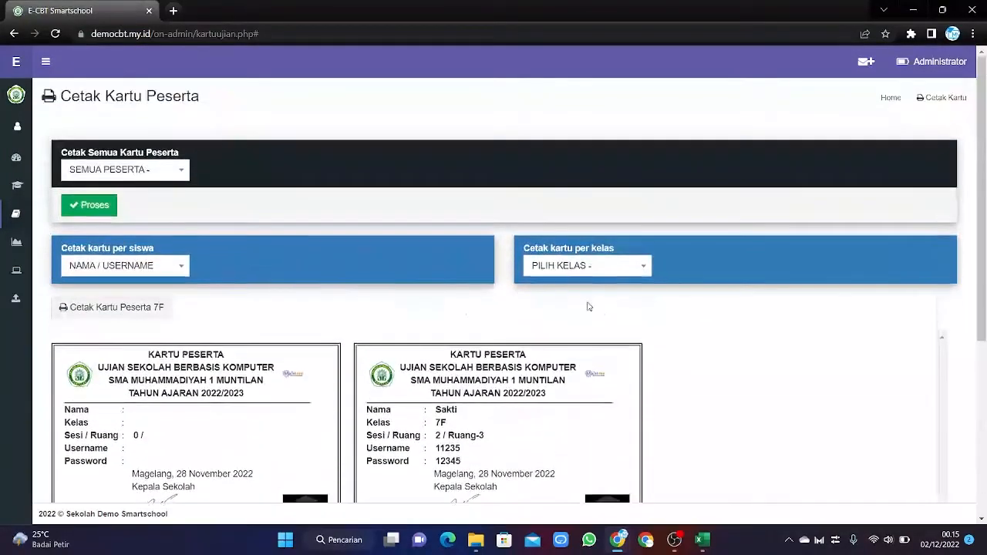
Switch the per-class card preview to class 10IPS, session 1 / Ruang-4.
{"action": "left_click", "coordinate": [599, 267]}
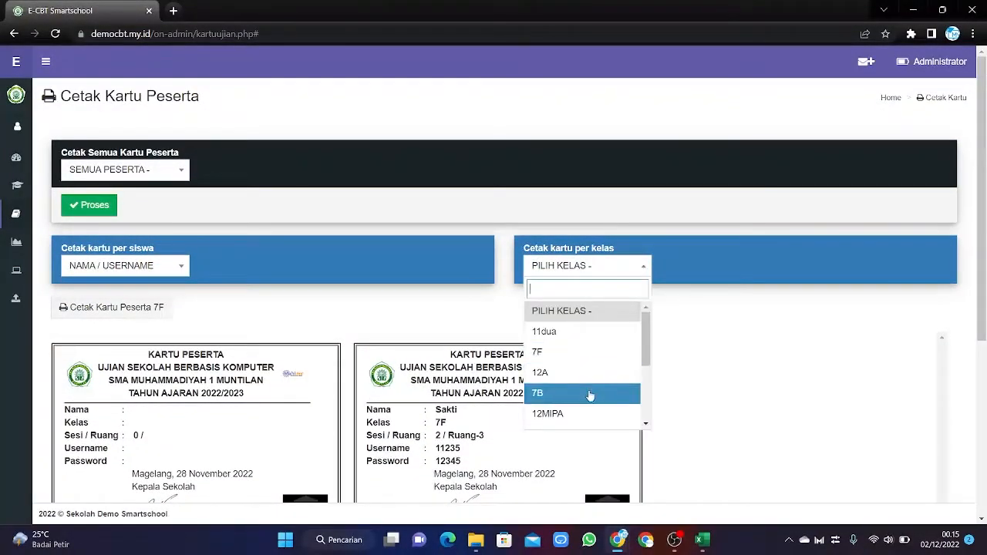
{"action": "scroll", "coordinate": [632, 385], "scroll_direction": "down", "scroll_amount": 3}
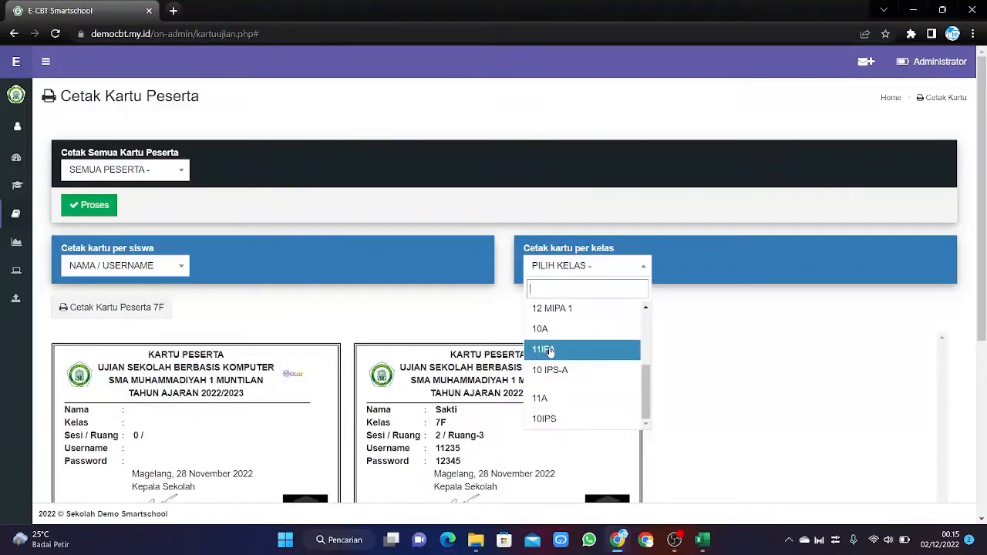
{"action": "left_click", "coordinate": [559, 419]}
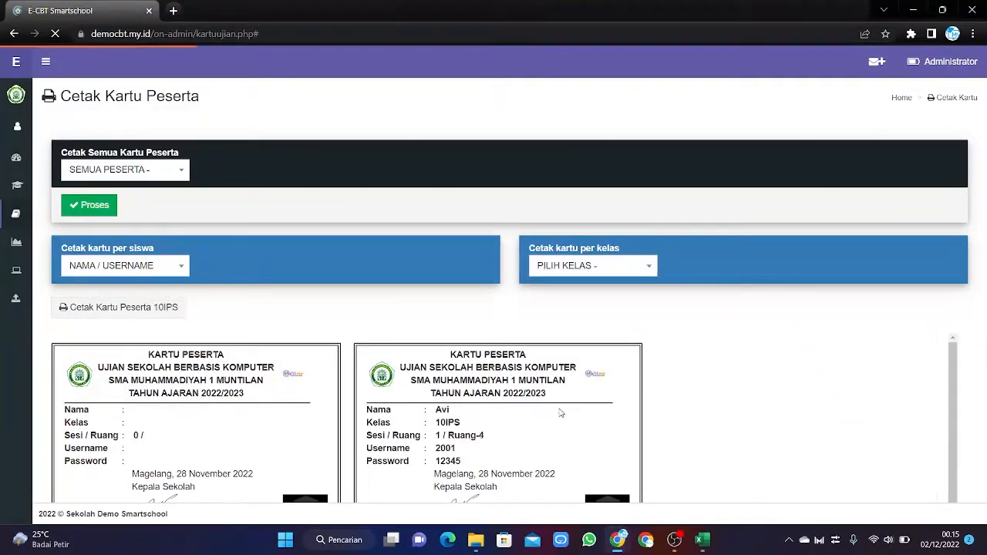
{"action": "scroll", "coordinate": [525, 382], "scroll_direction": "down", "scroll_amount": 1}
{"action": "scroll", "coordinate": [525, 387], "scroll_direction": "up", "scroll_amount": 1}
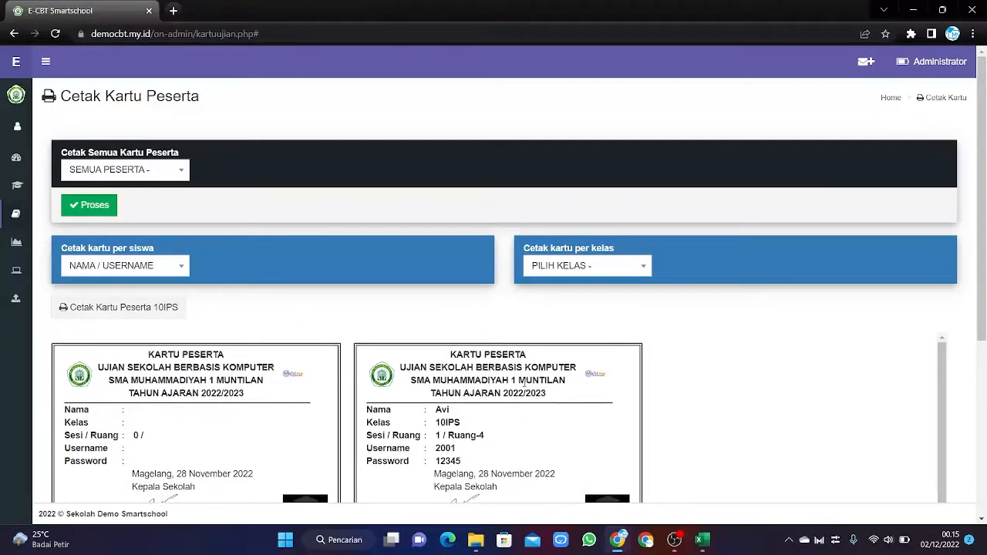
{"action": "mouse_move", "coordinate": [18, 101]}
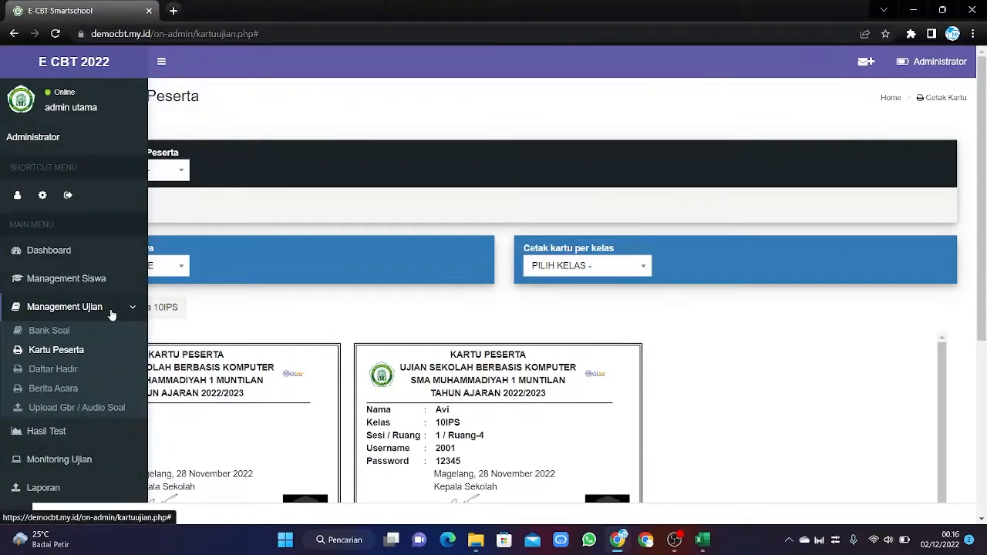
Delete the blank first record from the Management Siswa student list.
{"action": "left_click", "coordinate": [28, 281]}
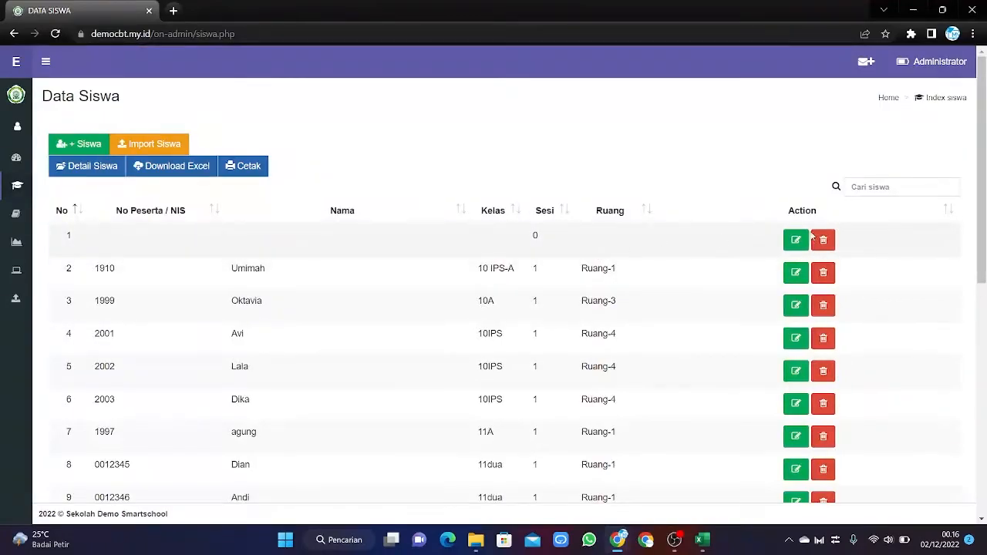
{"action": "left_click", "coordinate": [813, 238]}
{"action": "left_click", "coordinate": [463, 167]}
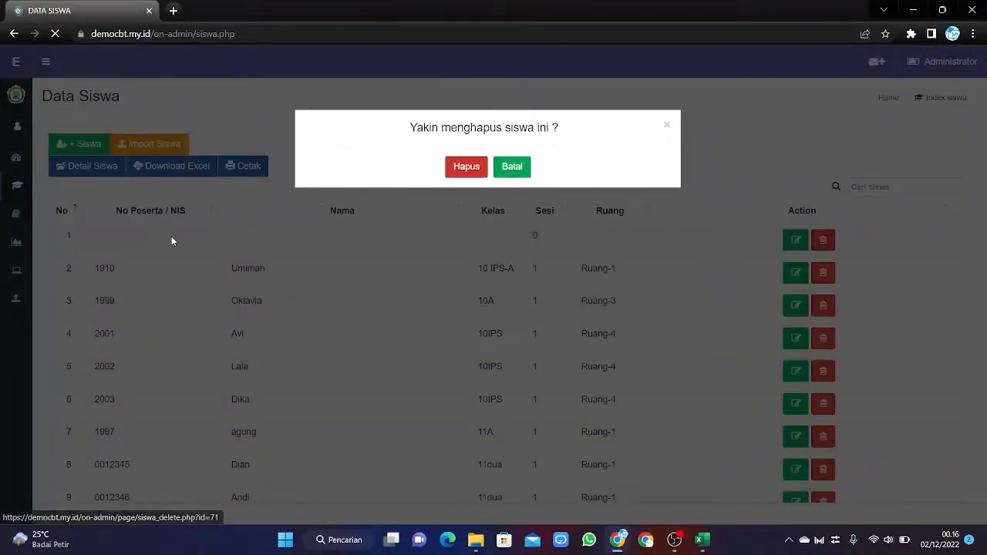
Return to the Kartu Peserta card printing page under Management Ujian.
{"action": "mouse_move", "coordinate": [3, 324]}
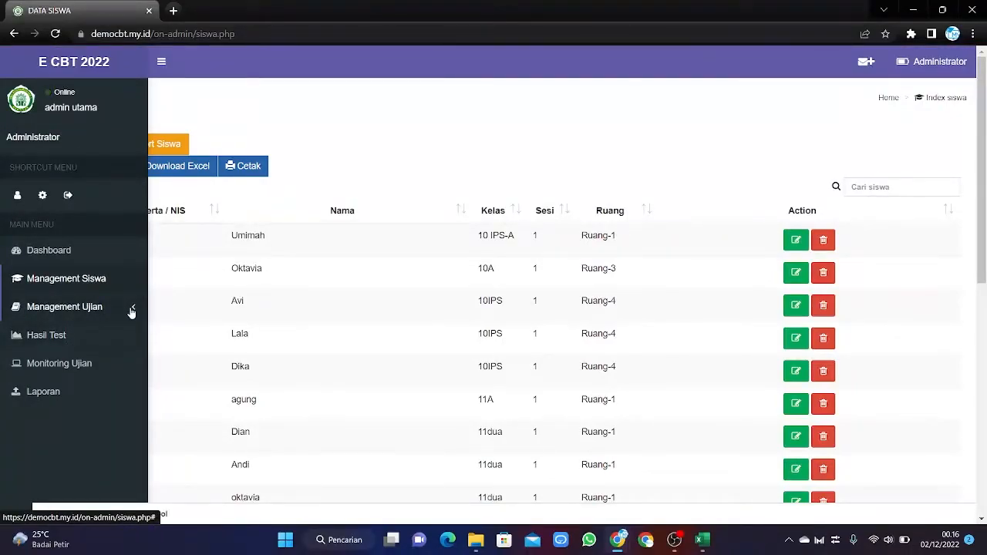
{"action": "left_click", "coordinate": [131, 309]}
{"action": "left_click", "coordinate": [51, 353]}
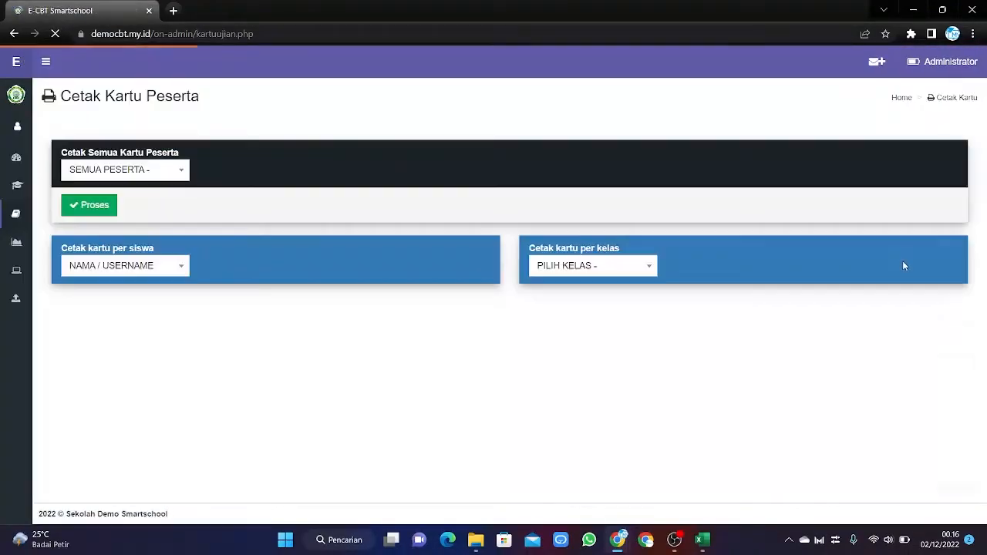
Regenerate the participant cards for class 10IPS.
{"action": "left_click", "coordinate": [635, 268]}
{"action": "scroll", "coordinate": [595, 347], "scroll_direction": "down", "scroll_amount": 3}
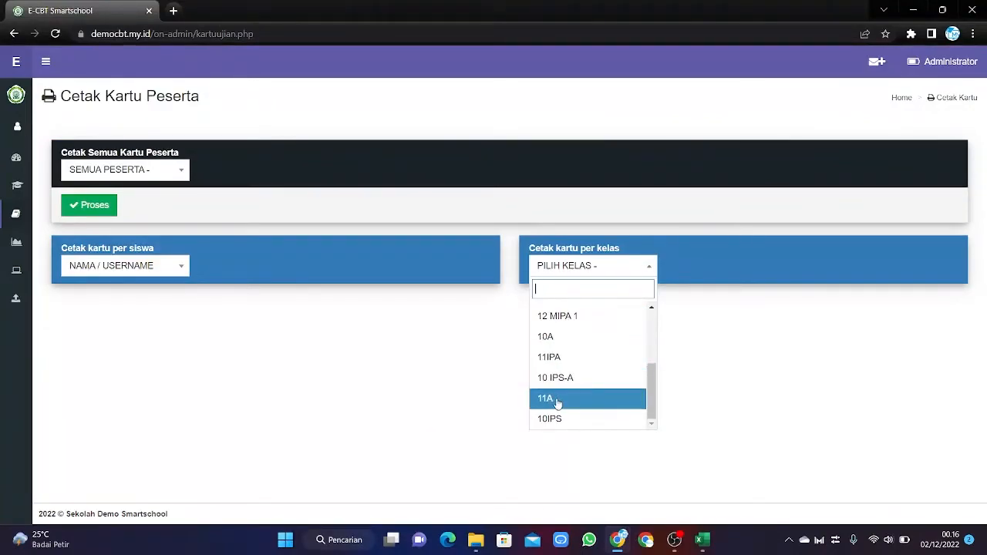
{"action": "left_click", "coordinate": [552, 419]}
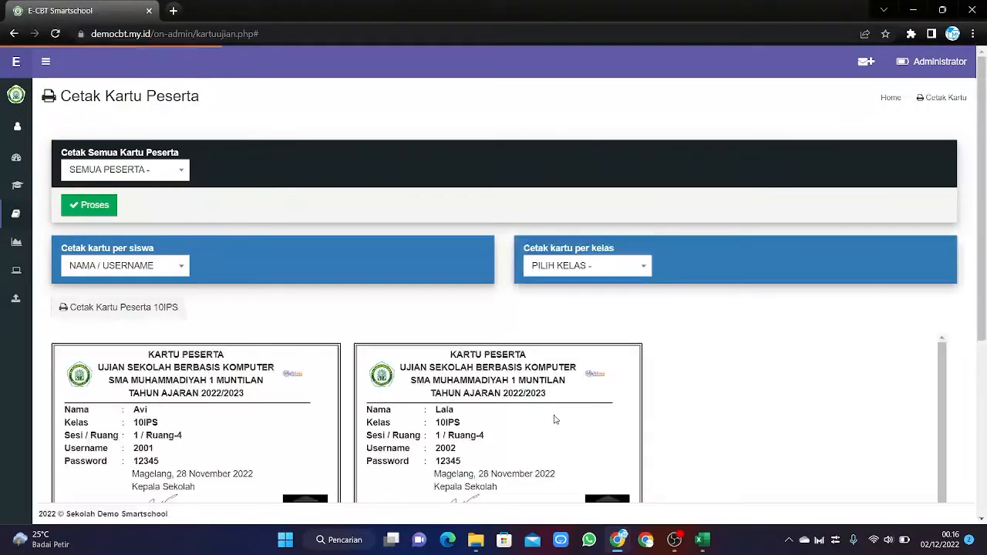
{"action": "scroll", "coordinate": [554, 418], "scroll_direction": "down", "scroll_amount": 1}
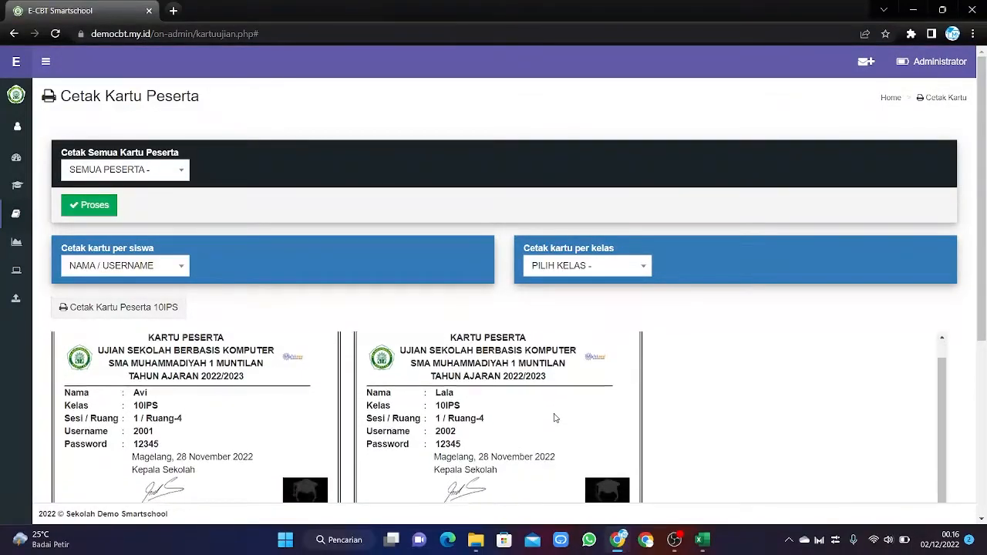
{"action": "scroll", "coordinate": [553, 417], "scroll_direction": "up", "scroll_amount": 1}
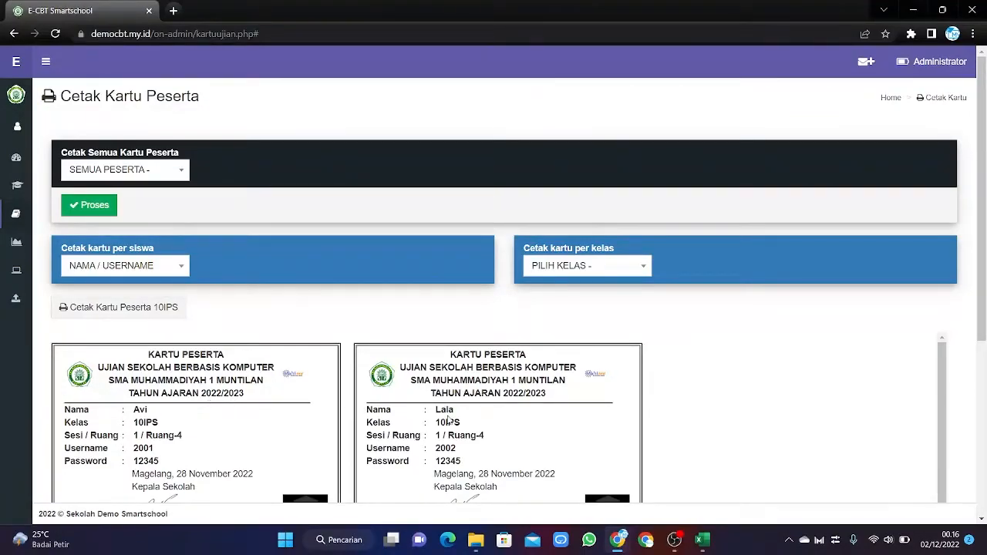
Scroll through the preview to check all three 10IPS cards, session 1 / Ruang-4.
{"action": "scroll", "coordinate": [448, 420], "scroll_direction": "down", "scroll_amount": 1}
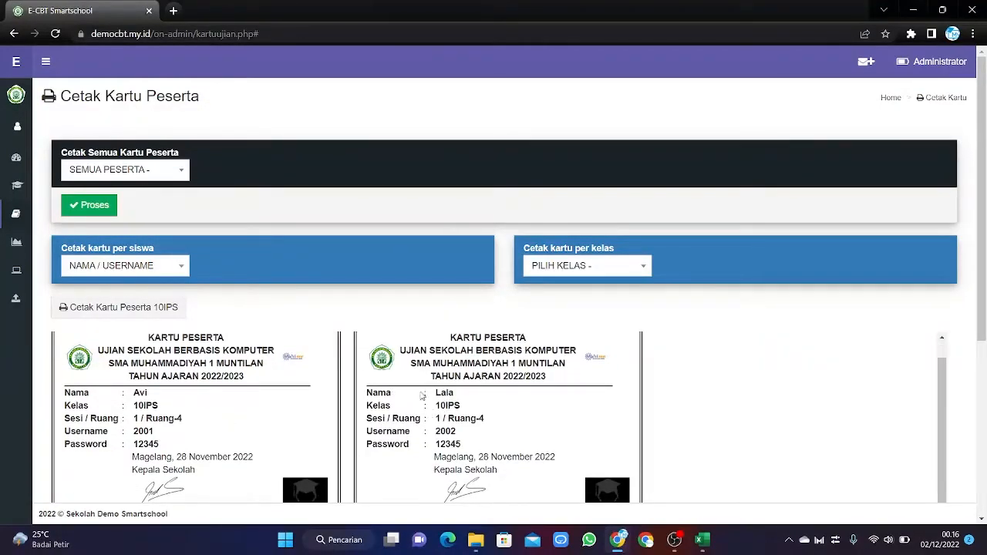
{"action": "scroll", "coordinate": [421, 396], "scroll_direction": "down", "scroll_amount": 5}
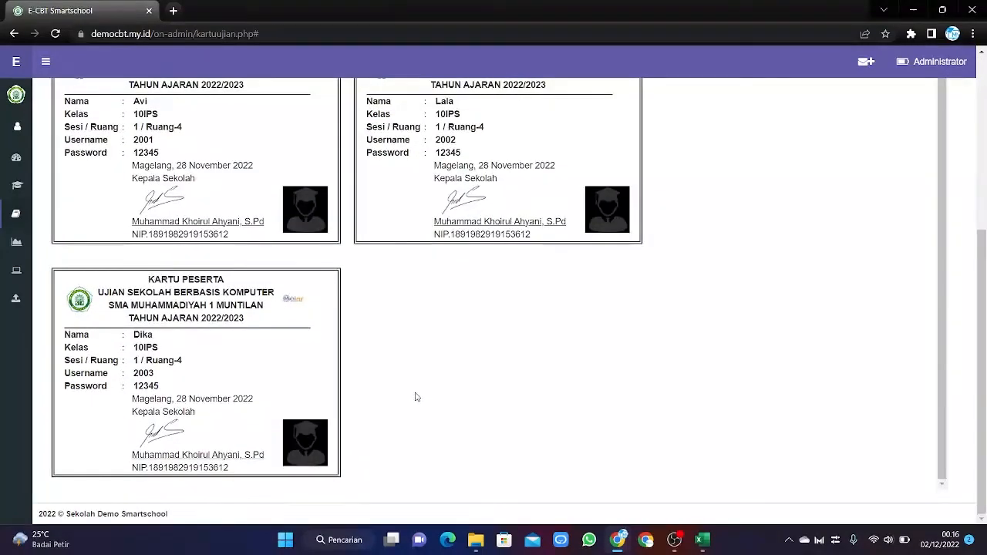
{"action": "scroll", "coordinate": [416, 396], "scroll_direction": "up", "scroll_amount": 1}
{"action": "scroll", "coordinate": [415, 396], "scroll_direction": "down", "scroll_amount": 1}
{"action": "scroll", "coordinate": [415, 396], "scroll_direction": "up", "scroll_amount": 1}
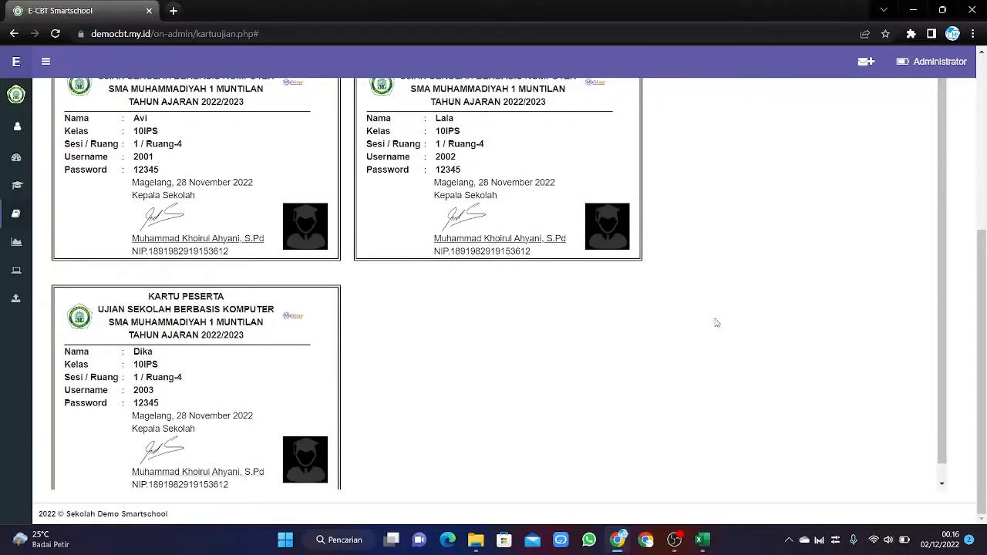
{"action": "scroll", "coordinate": [983, 309], "scroll_direction": "up", "scroll_amount": 4}
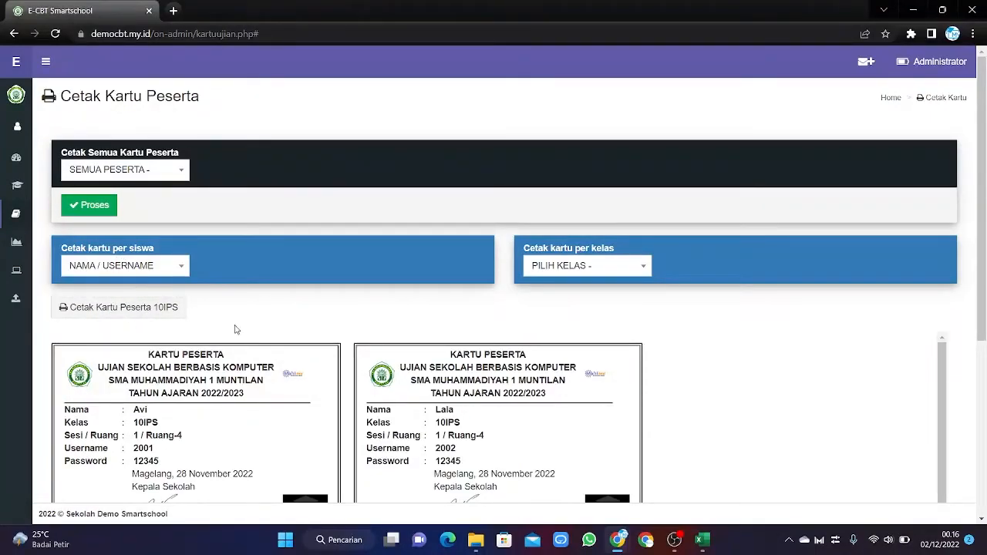
{"action": "scroll", "coordinate": [219, 349], "scroll_direction": "down", "scroll_amount": 1}
{"action": "left_click_drag", "start_coordinate": [980, 262], "coordinate": [980, 378]}
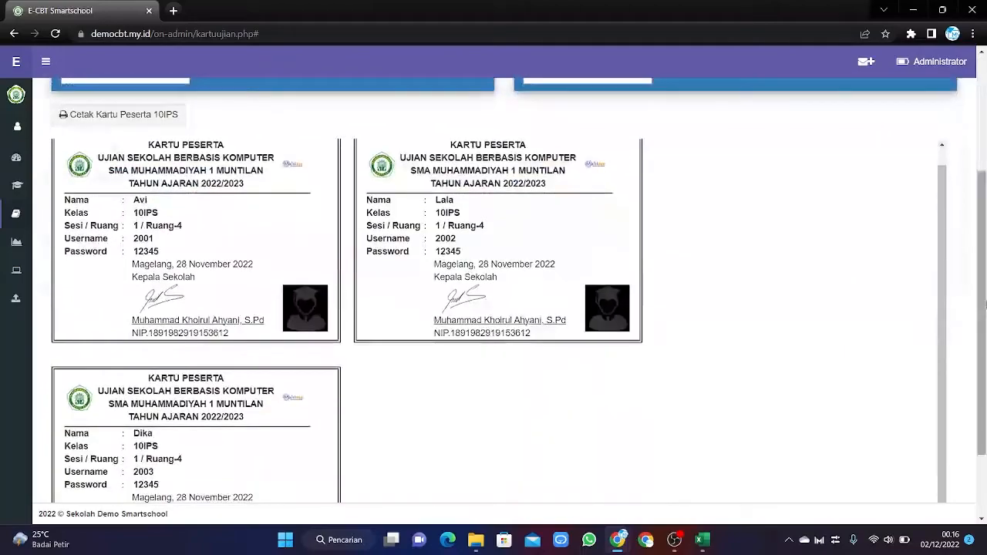
{"action": "scroll", "coordinate": [520, 333], "scroll_direction": "up", "scroll_amount": 4}
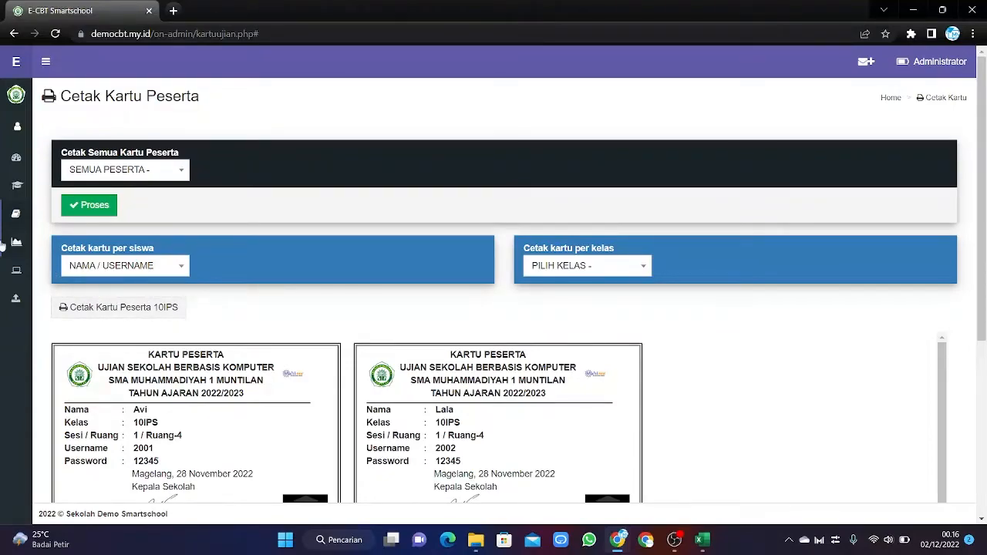
{"action": "mouse_move", "coordinate": [13, 245]}
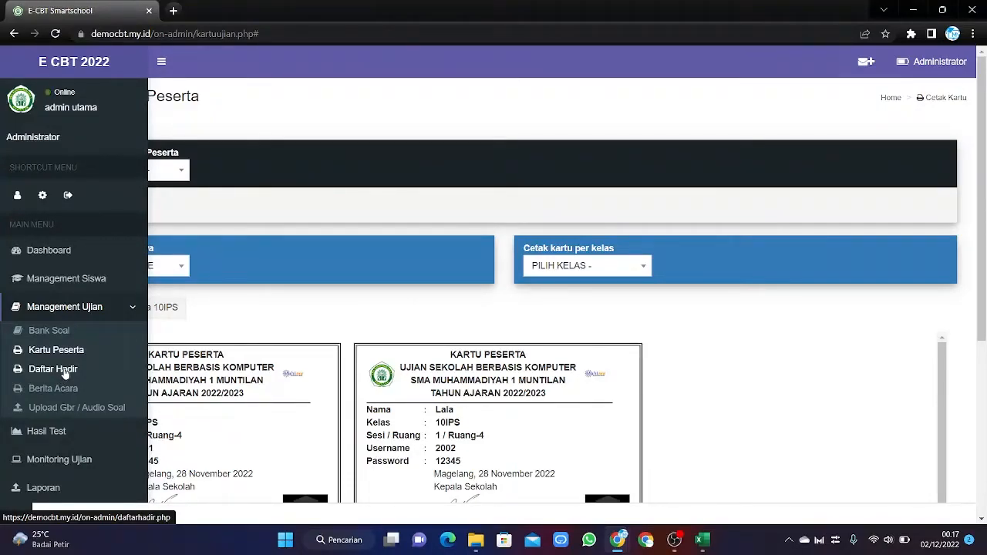
Generate the attendance sheet for Ruang-1, BIOLOGI, Sesi 1, dated 02/12/2022.
{"action": "left_click", "coordinate": [65, 372]}
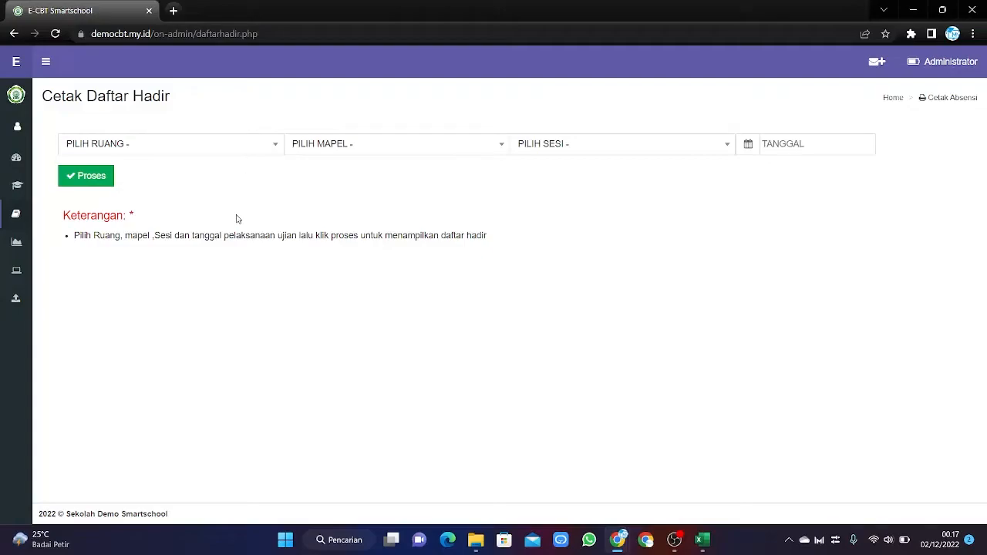
{"action": "left_click", "coordinate": [274, 148]}
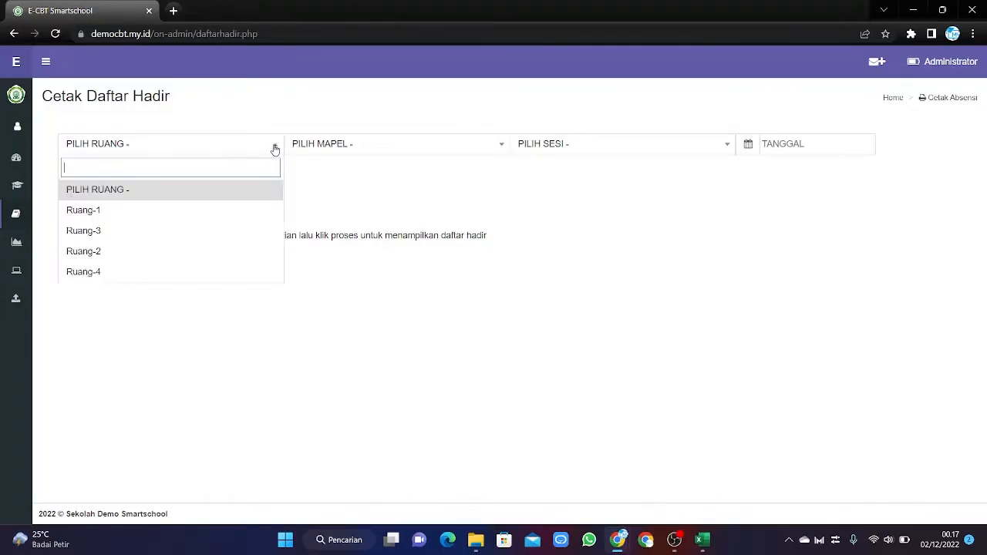
{"action": "left_click", "coordinate": [141, 219]}
{"action": "left_click", "coordinate": [406, 151]}
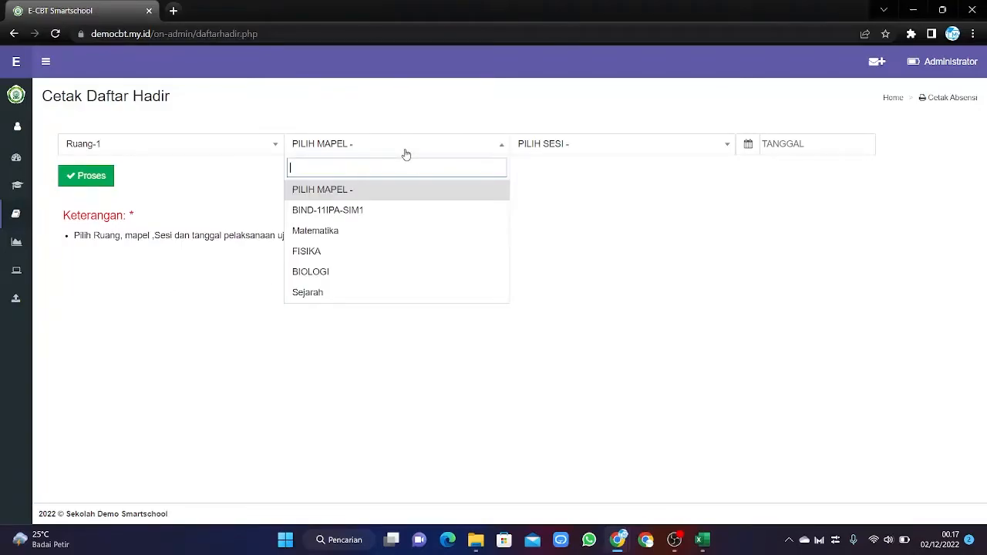
{"action": "left_click", "coordinate": [423, 274]}
{"action": "left_click", "coordinate": [605, 149]}
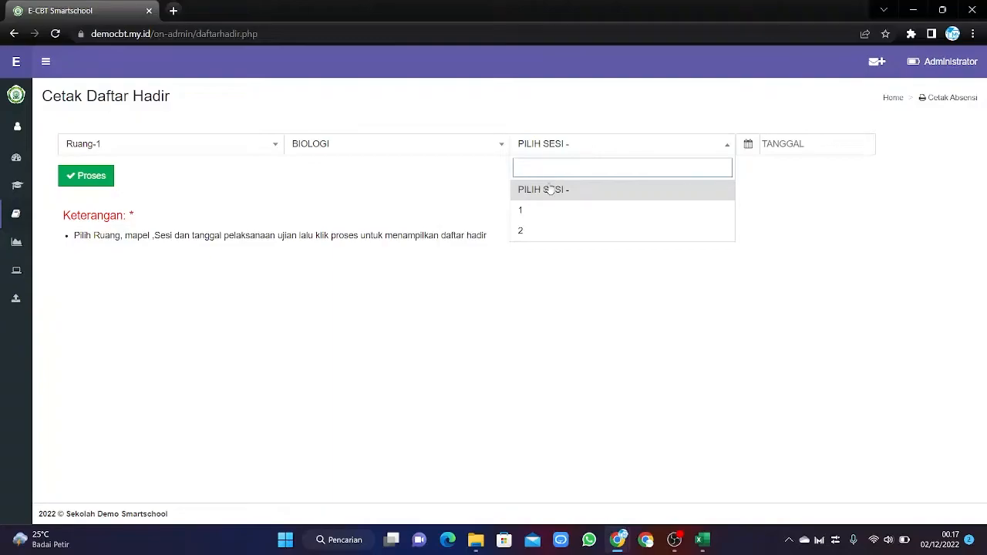
{"action": "left_click", "coordinate": [549, 210]}
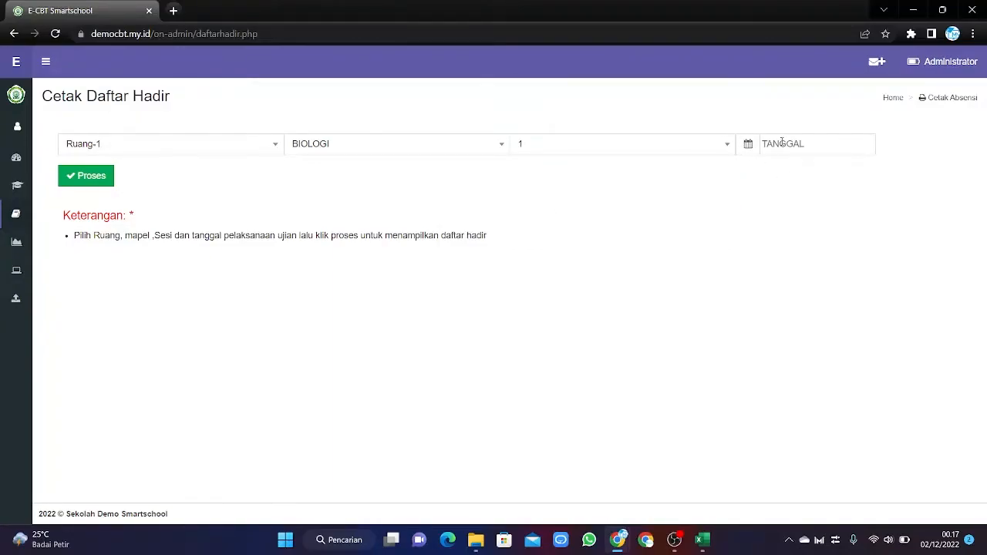
{"action": "left_click", "coordinate": [748, 145]}
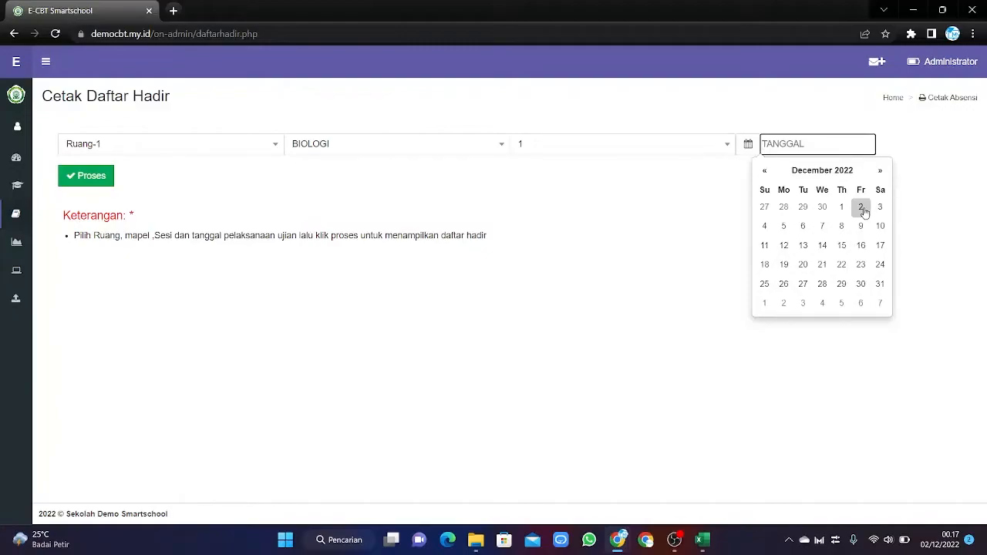
{"action": "left_click", "coordinate": [860, 206]}
{"action": "left_click", "coordinate": [99, 177]}
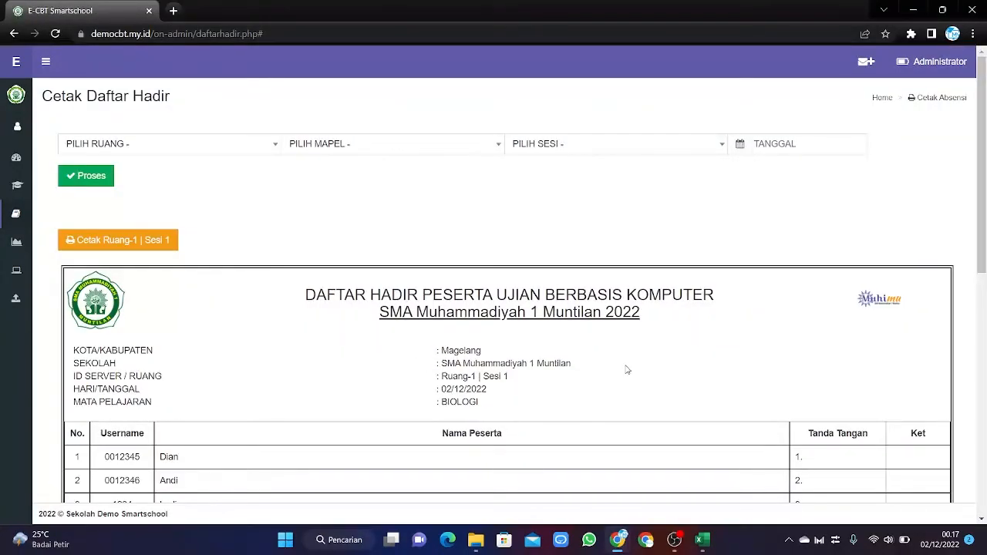
{"action": "scroll", "coordinate": [625, 367], "scroll_direction": "down", "scroll_amount": 2}
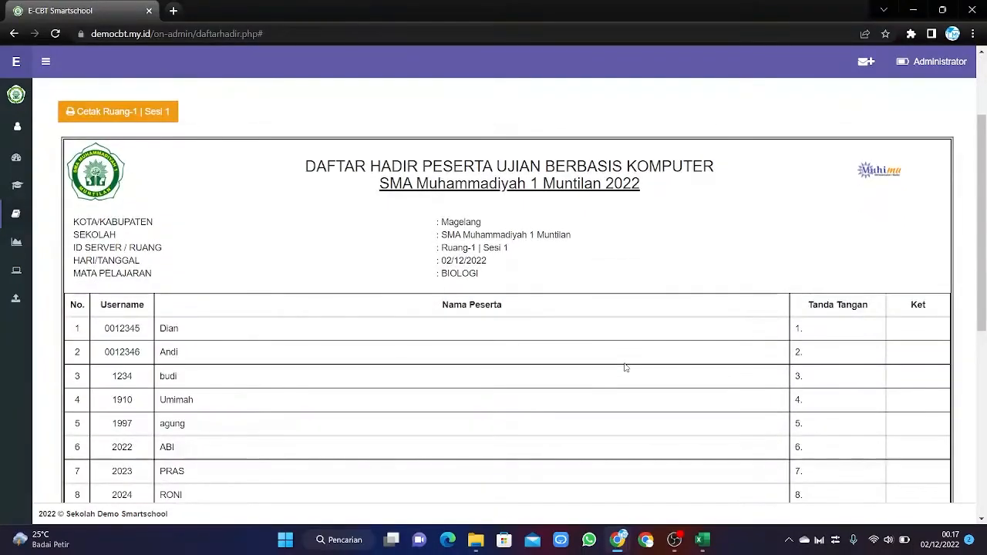
{"action": "scroll", "coordinate": [626, 368], "scroll_direction": "down", "scroll_amount": 2}
{"action": "scroll", "coordinate": [625, 367], "scroll_direction": "down", "scroll_amount": 3}
{"action": "scroll", "coordinate": [625, 367], "scroll_direction": "up", "scroll_amount": 7}
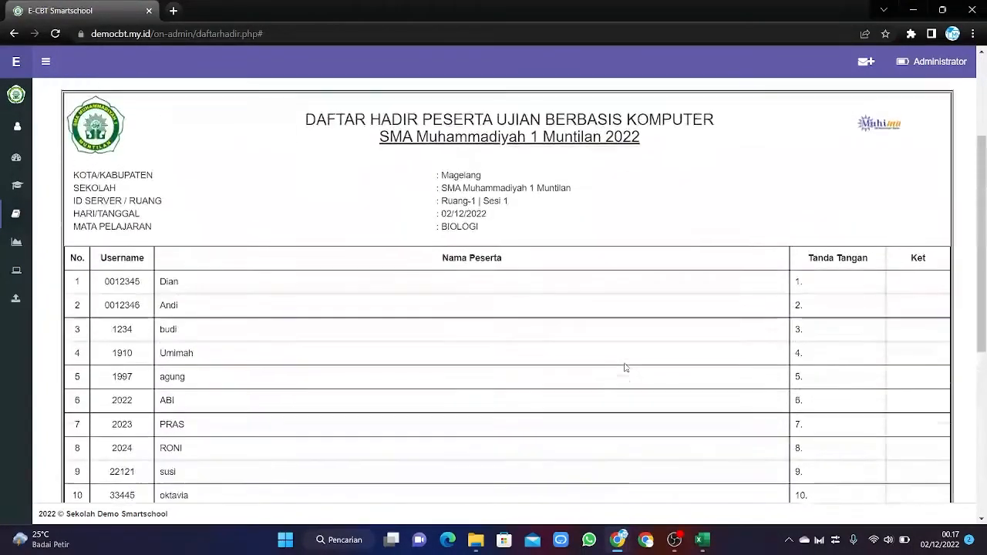
{"action": "scroll", "coordinate": [625, 368], "scroll_direction": "down", "scroll_amount": 7}
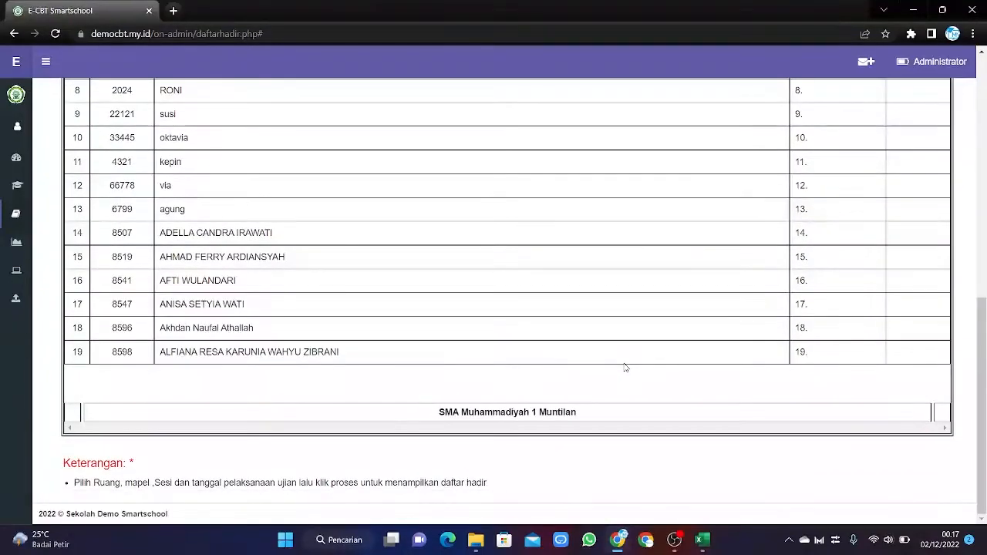
{"action": "scroll", "coordinate": [625, 368], "scroll_direction": "up", "scroll_amount": 3}
{"action": "scroll", "coordinate": [625, 368], "scroll_direction": "up", "scroll_amount": 3}
{"action": "scroll", "coordinate": [626, 368], "scroll_direction": "down", "scroll_amount": 5}
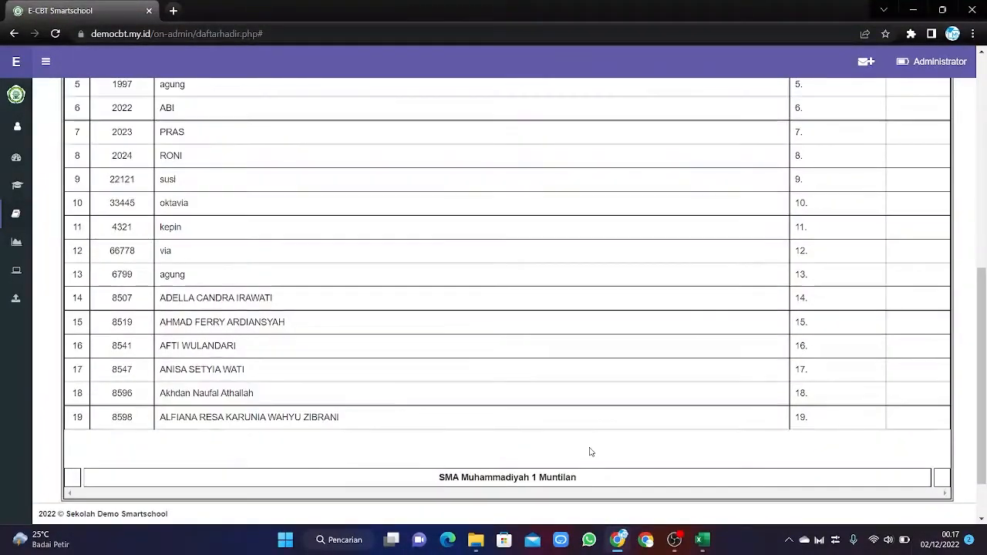
{"action": "scroll", "coordinate": [578, 447], "scroll_direction": "up", "scroll_amount": 5}
{"action": "scroll", "coordinate": [574, 445], "scroll_direction": "up", "scroll_amount": 1}
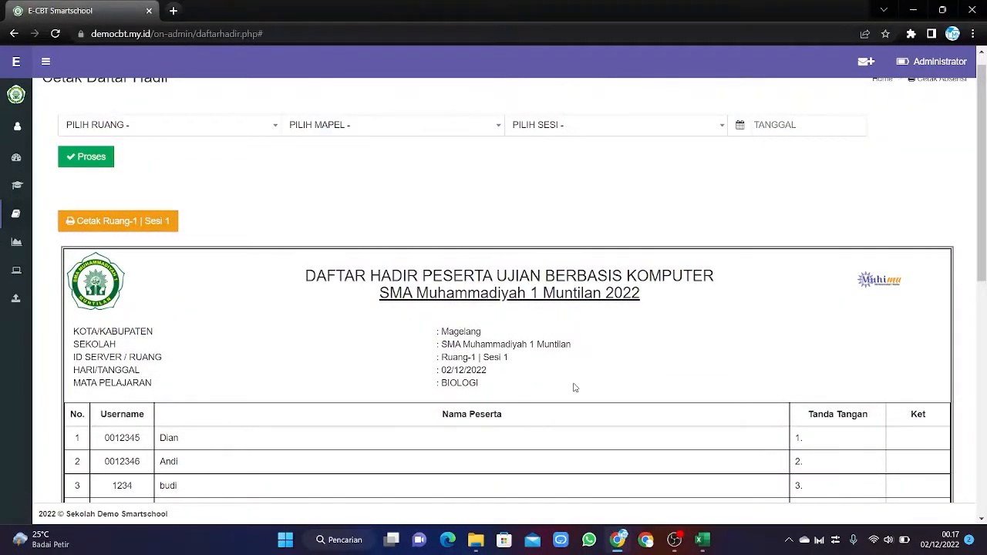
{"action": "right_click", "coordinate": [125, 223]}
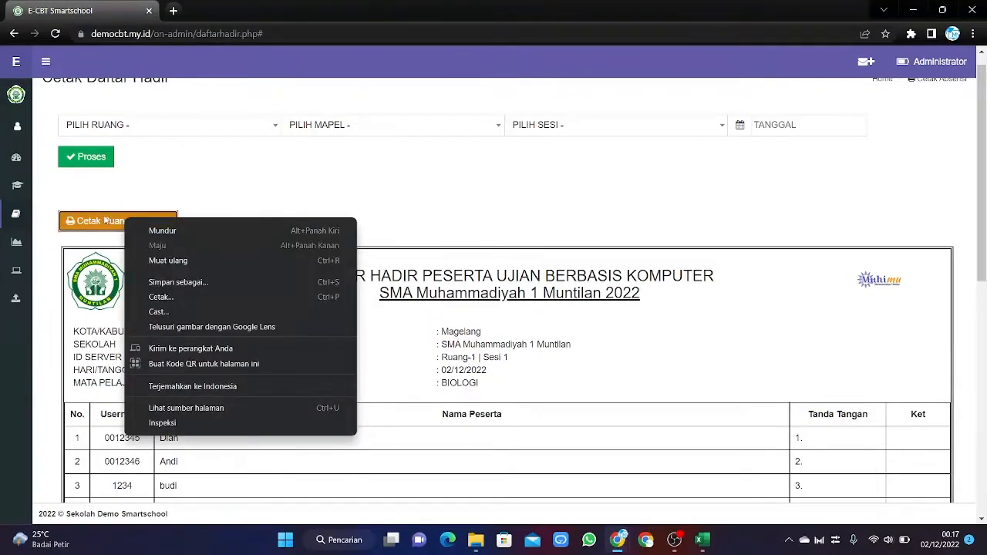
{"action": "left_click", "coordinate": [165, 297]}
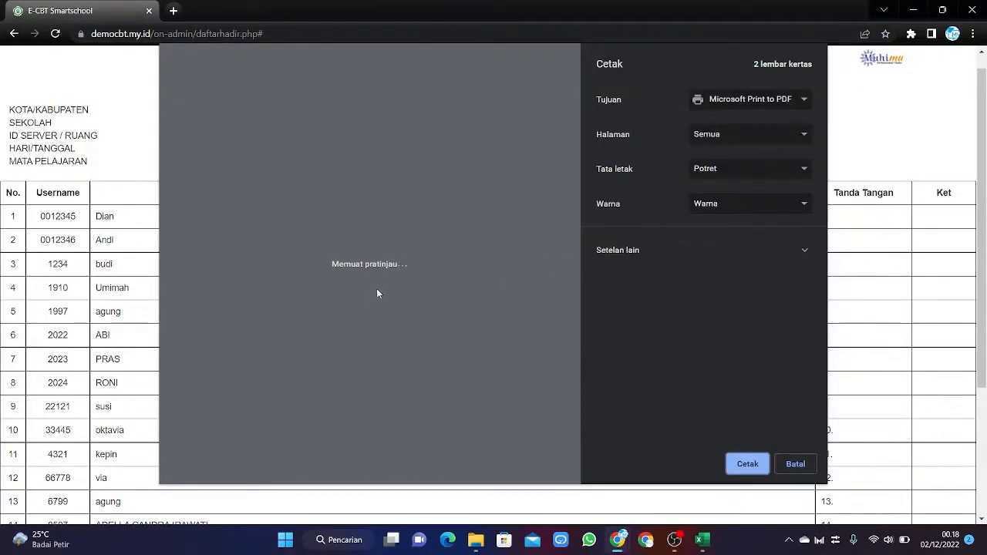
{"action": "scroll", "coordinate": [379, 290], "scroll_direction": "down", "scroll_amount": 4}
{"action": "scroll", "coordinate": [379, 291], "scroll_direction": "up", "scroll_amount": 5}
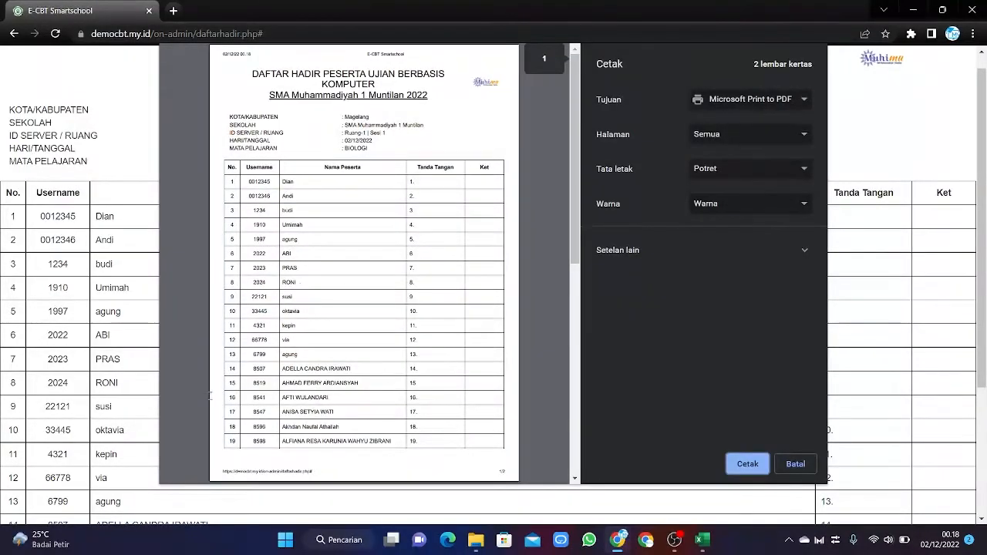
{"action": "left_click", "coordinate": [795, 464]}
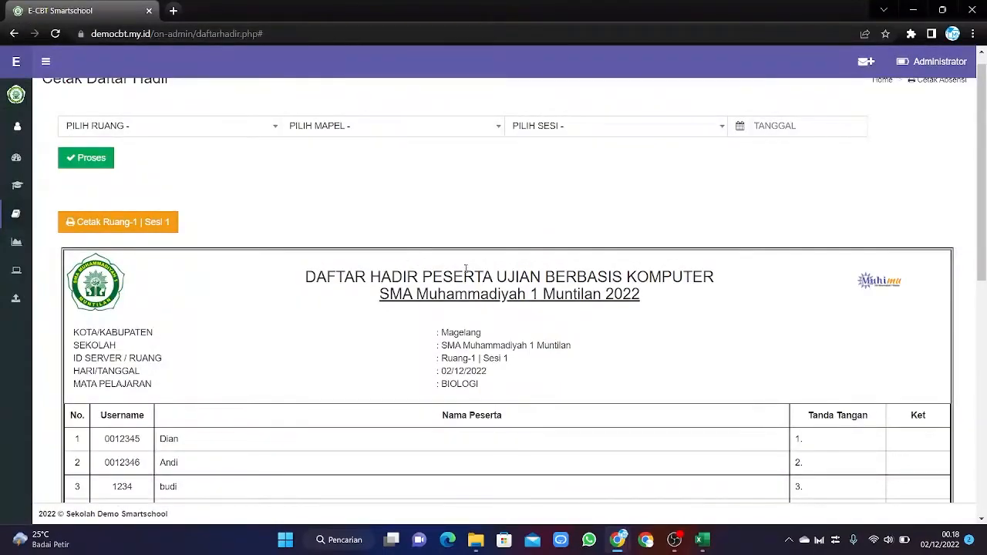
{"action": "scroll", "coordinate": [464, 269], "scroll_direction": "down", "scroll_amount": 7}
{"action": "scroll", "coordinate": [464, 270], "scroll_direction": "up", "scroll_amount": 7}
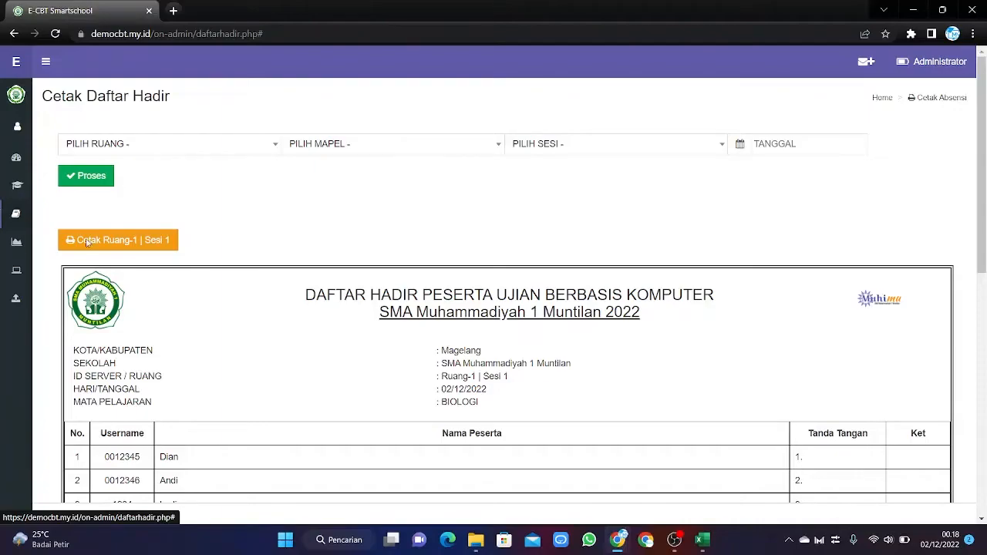
{"action": "scroll", "coordinate": [300, 216], "scroll_direction": "down", "scroll_amount": 3}
{"action": "scroll", "coordinate": [299, 221], "scroll_direction": "up", "scroll_amount": 3}
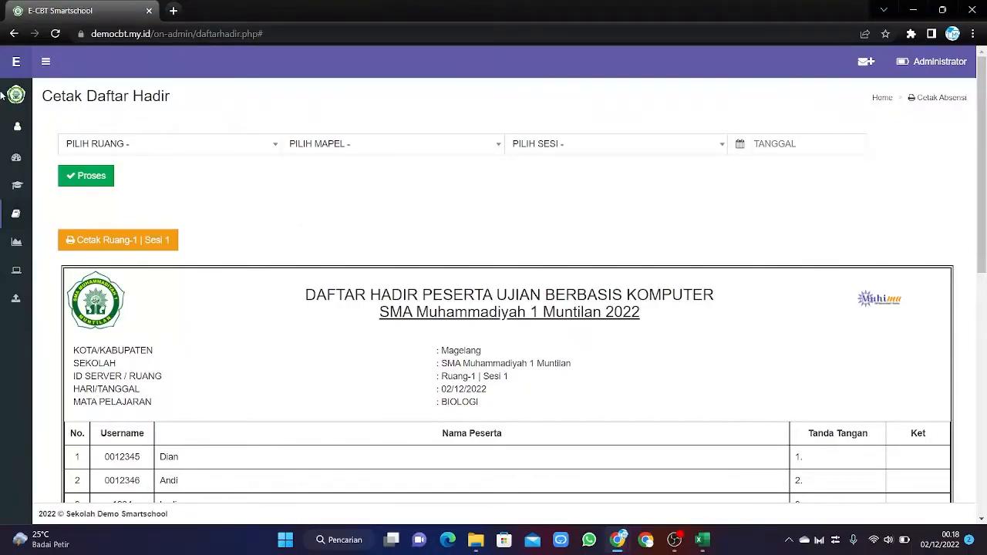
Navigate to the Berita Acara printing page under Management Ujian.
{"action": "left_click", "coordinate": [3, 244]}
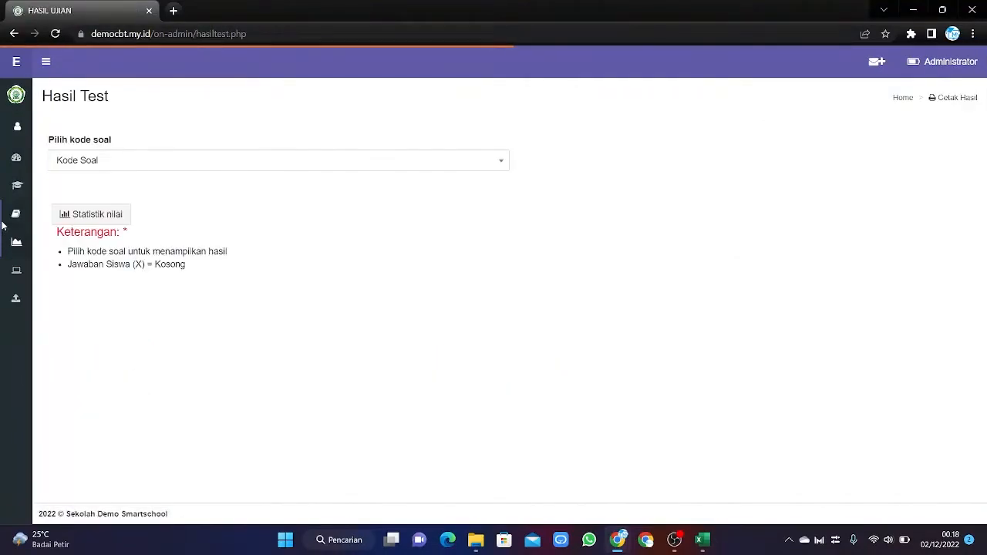
{"action": "mouse_move", "coordinate": [2, 224]}
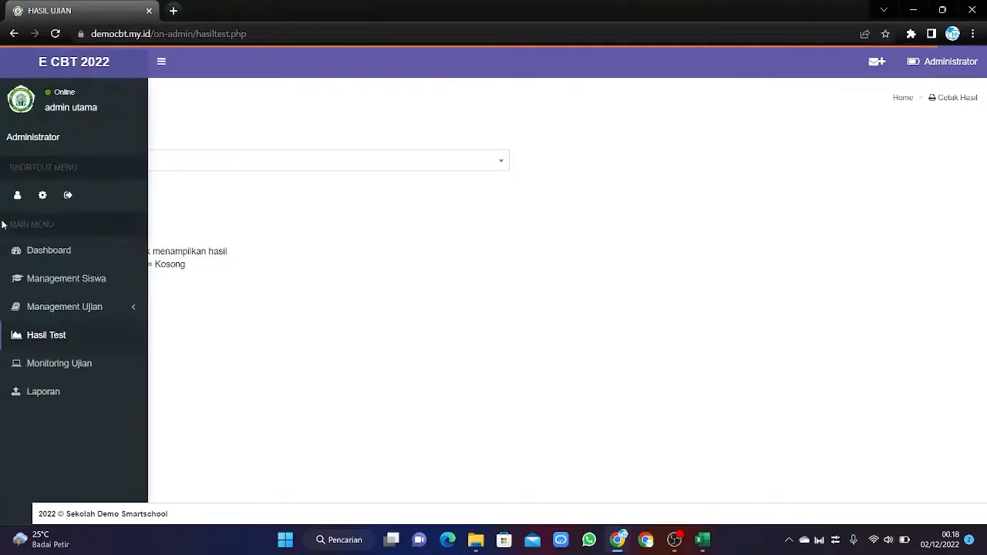
{"action": "left_click", "coordinate": [132, 310]}
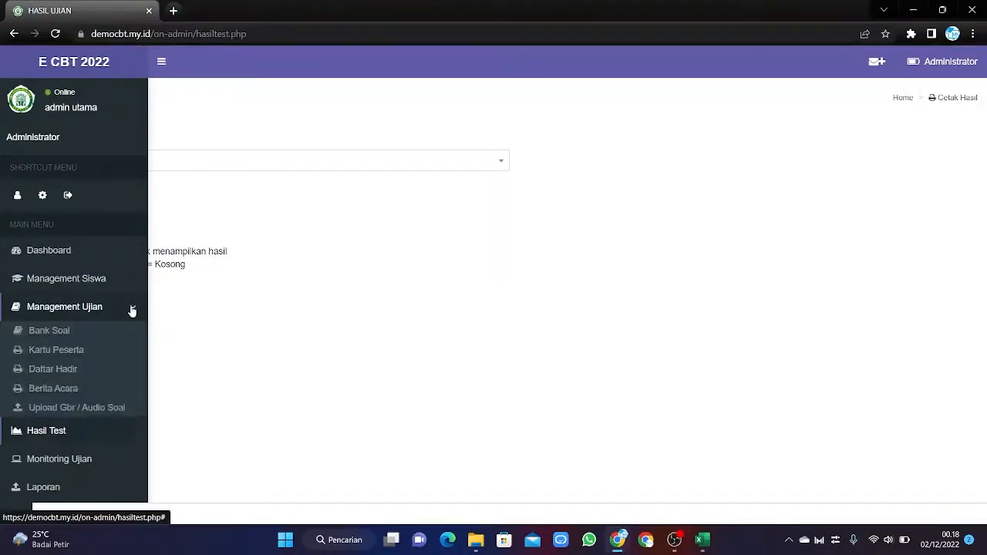
{"action": "left_click", "coordinate": [41, 390]}
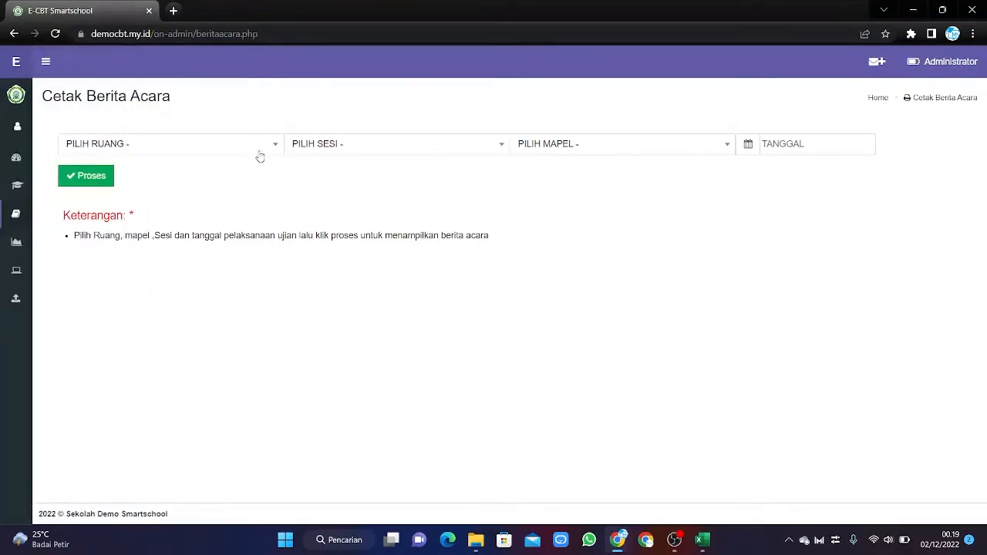
Set the Berita Acara form to Ruang-1, Sesi 1, BIOLOGI, dated 02/12/2022.
{"action": "left_click", "coordinate": [260, 154]}
{"action": "left_click", "coordinate": [164, 210]}
{"action": "left_click", "coordinate": [353, 154]}
{"action": "left_click", "coordinate": [295, 209]}
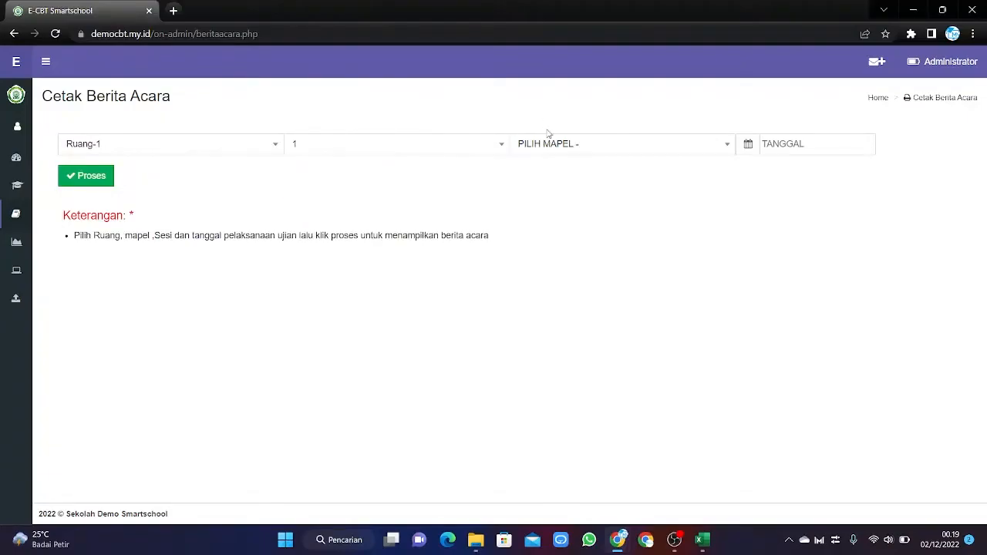
{"action": "left_click", "coordinate": [549, 146]}
{"action": "left_click", "coordinate": [547, 272]}
{"action": "left_click", "coordinate": [787, 144]}
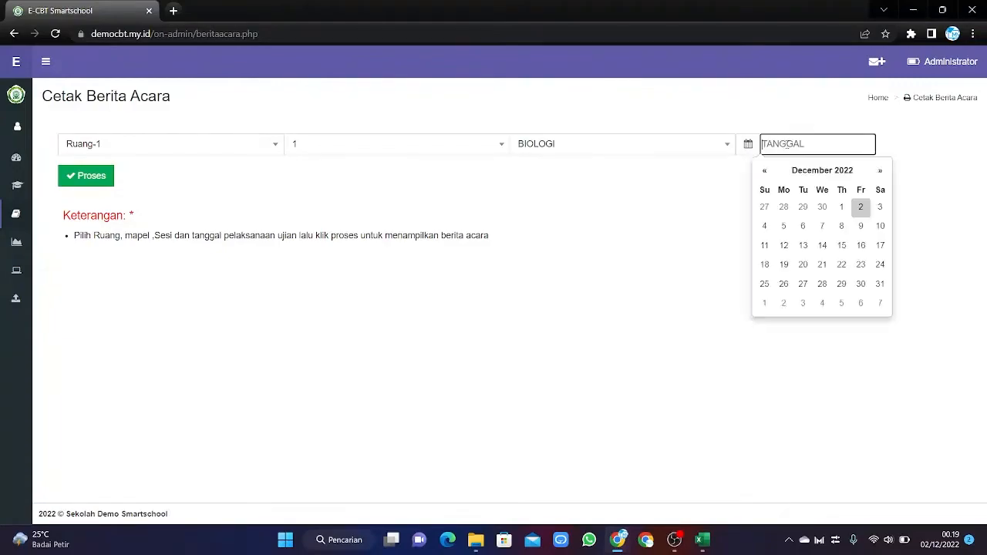
{"action": "left_click", "coordinate": [860, 207]}
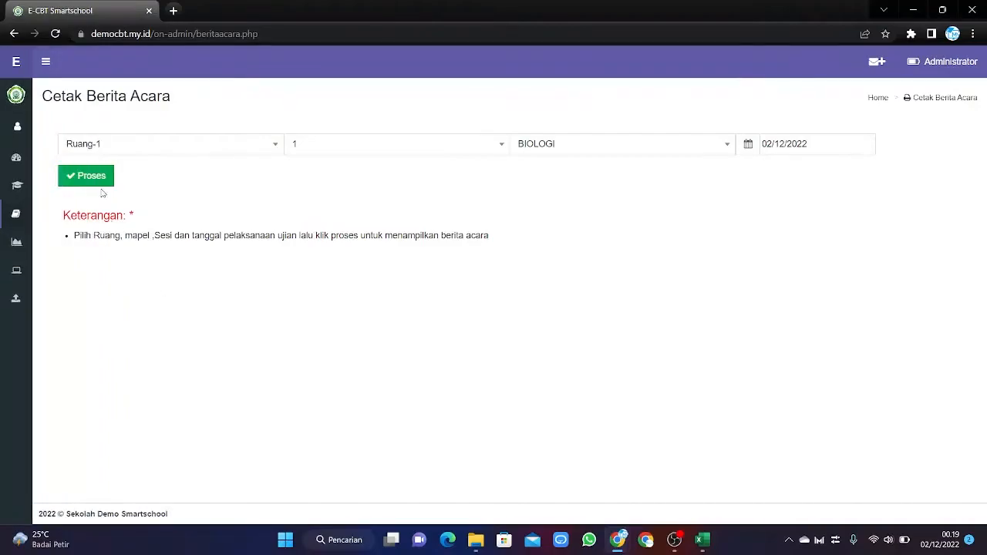
Process the BIOLOGI Berita Acara for these settings and scroll through the report.
{"action": "left_click", "coordinate": [95, 179]}
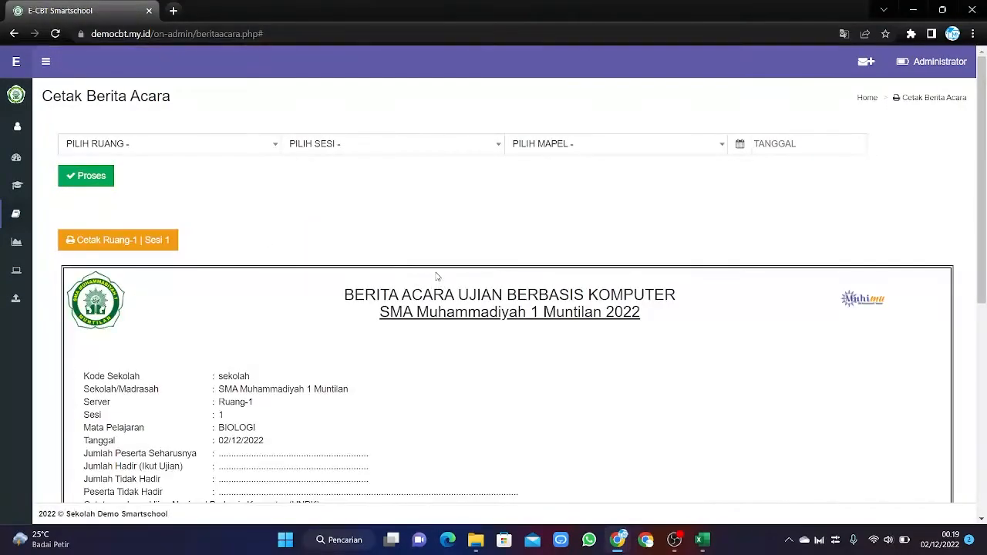
{"action": "scroll", "coordinate": [439, 329], "scroll_direction": "down", "scroll_amount": 5}
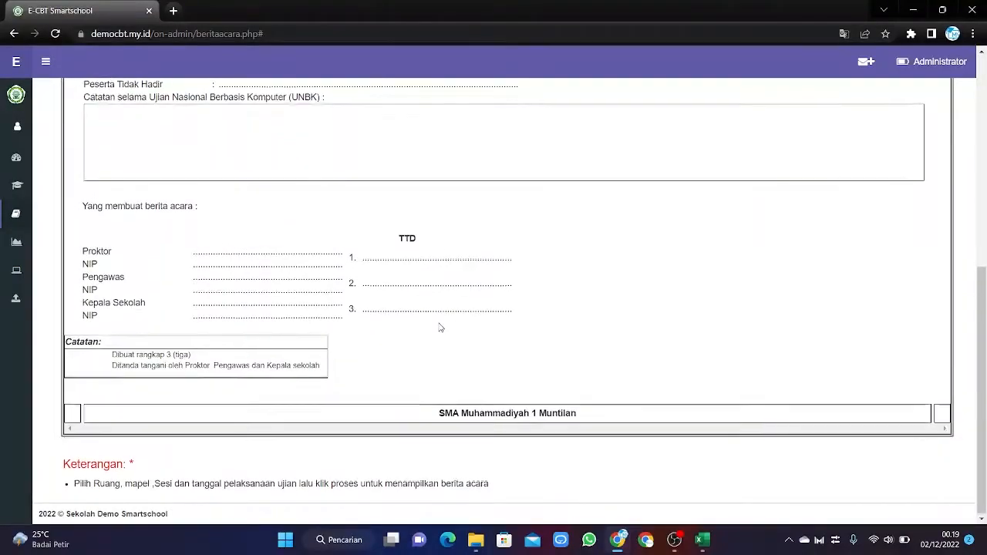
{"action": "scroll", "coordinate": [439, 328], "scroll_direction": "up", "scroll_amount": 5}
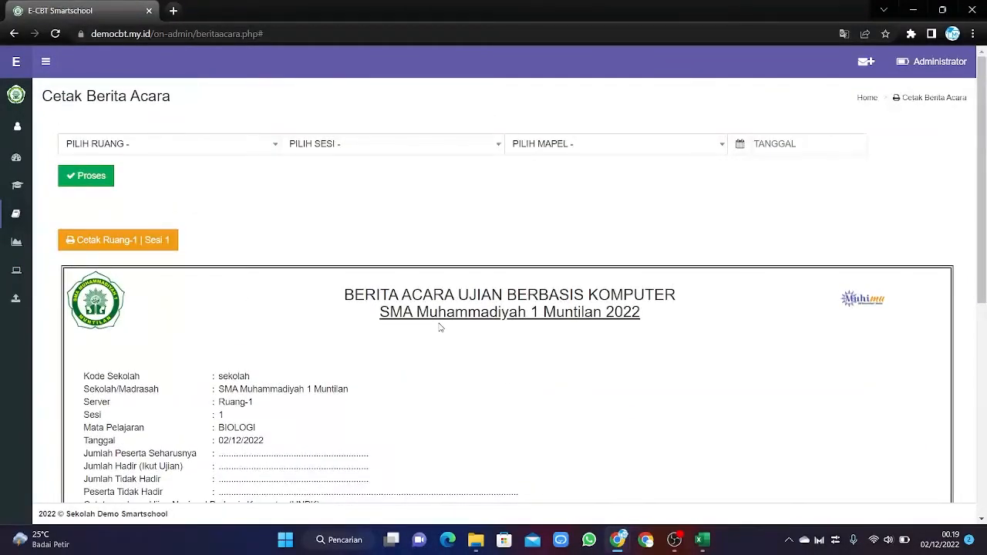
{"action": "scroll", "coordinate": [440, 327], "scroll_direction": "down", "scroll_amount": 5}
{"action": "scroll", "coordinate": [439, 328], "scroll_direction": "up", "scroll_amount": 3}
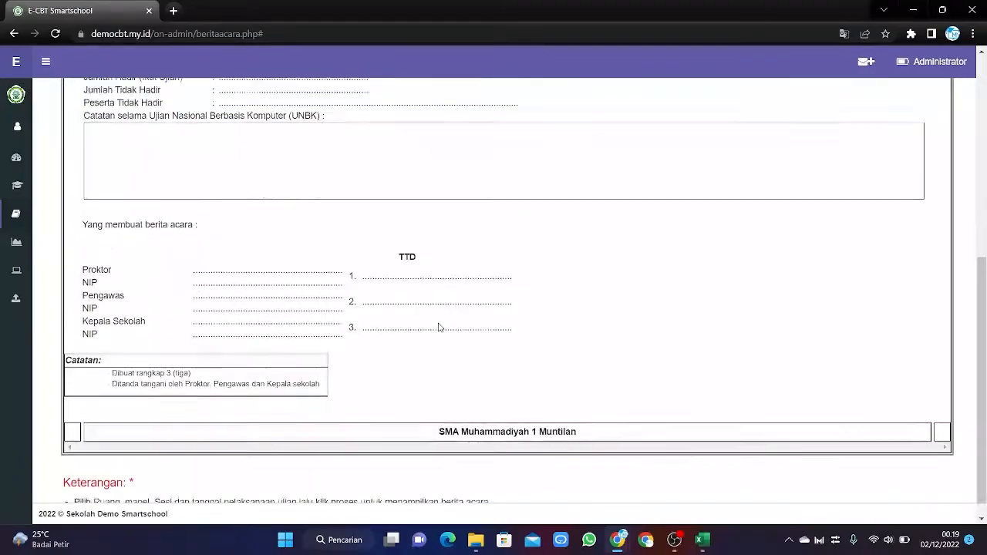
{"action": "scroll", "coordinate": [438, 328], "scroll_direction": "up", "scroll_amount": 2}
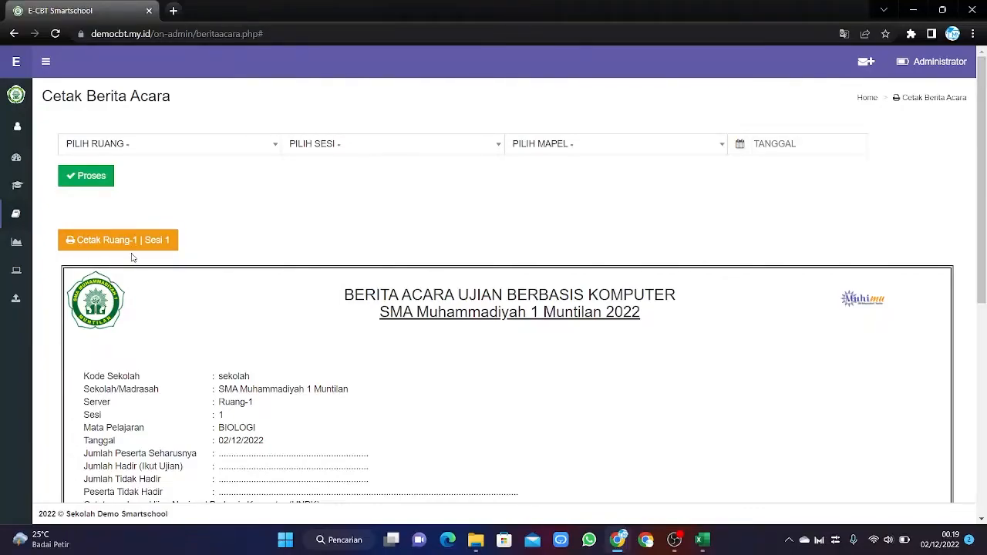
{"action": "mouse_move", "coordinate": [16, 223]}
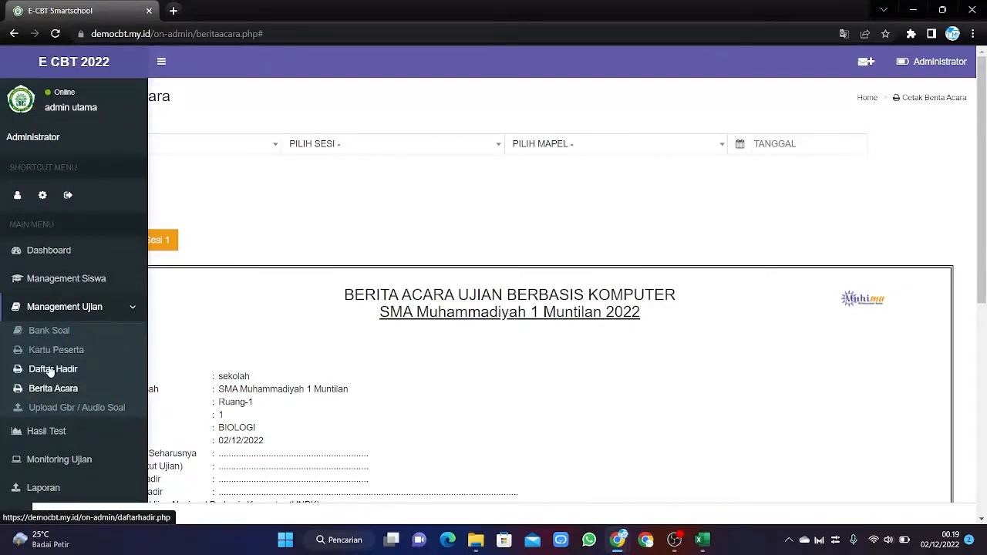
{"action": "scroll", "coordinate": [50, 372], "scroll_direction": "down", "scroll_amount": 1}
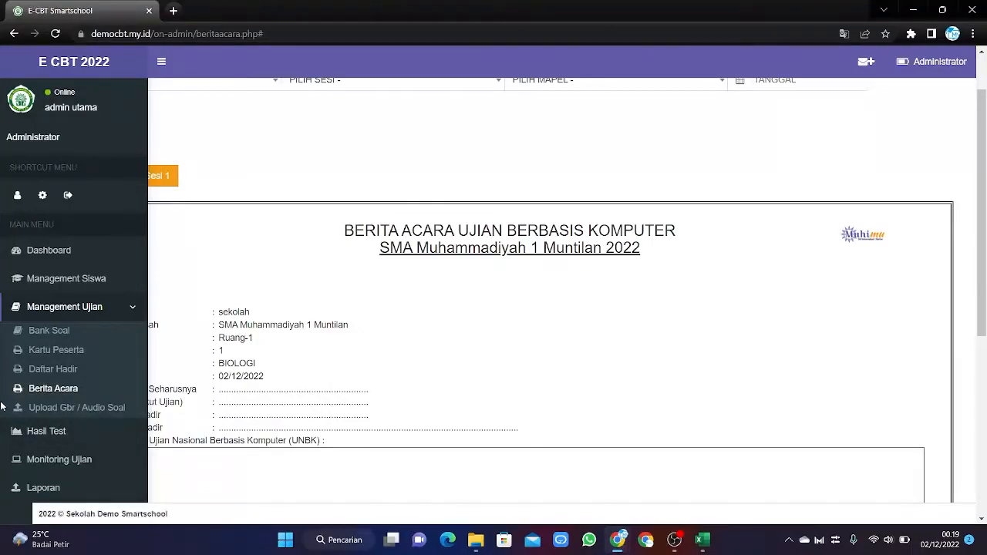
Open Hasil Test and load the results for question code 005-MTK.
{"action": "left_click", "coordinate": [54, 433]}
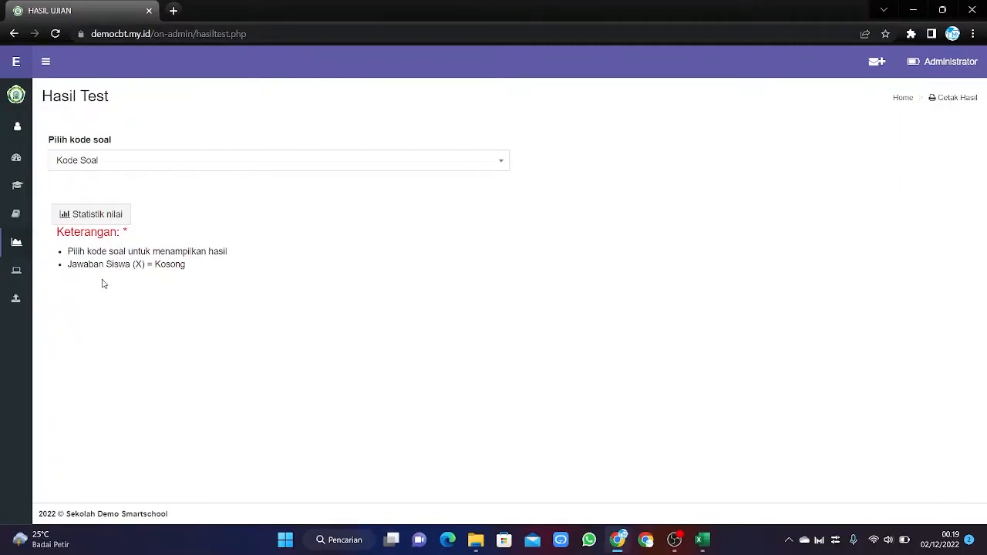
{"action": "mouse_move", "coordinate": [27, 275]}
{"action": "left_click", "coordinate": [468, 163]}
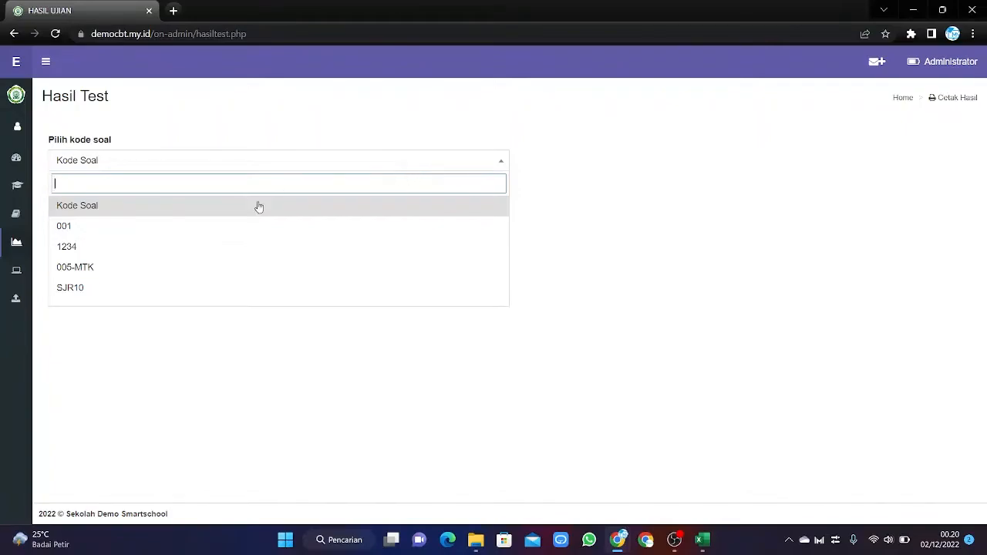
{"action": "left_click", "coordinate": [128, 267]}
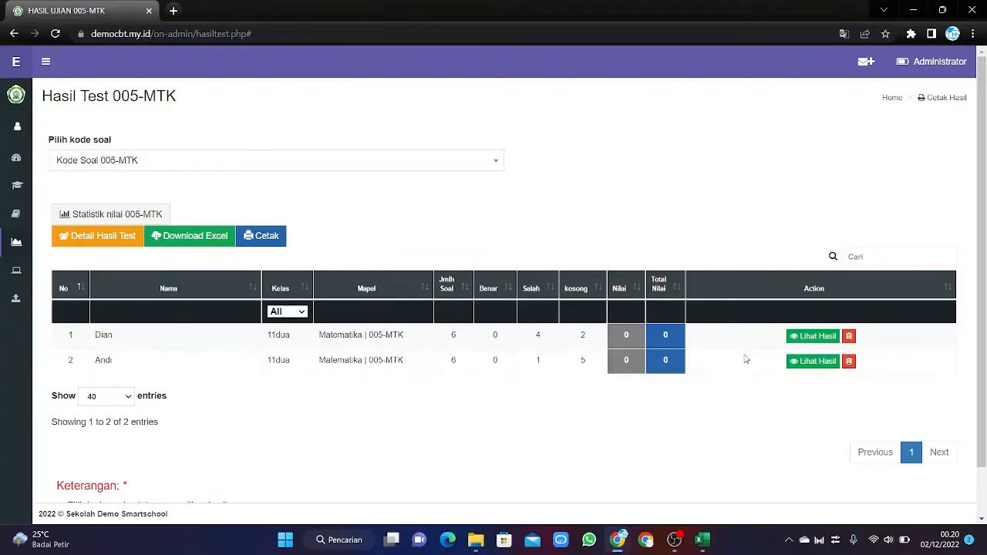
Scroll through the first student's 005-MTK Analisa Soal page, then go back with Kembali.
{"action": "left_click", "coordinate": [809, 338]}
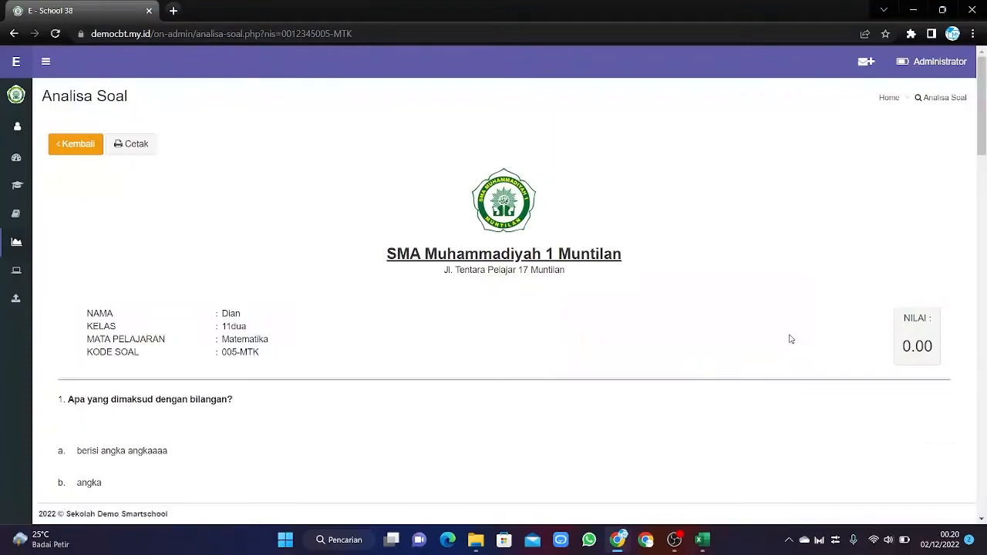
{"action": "scroll", "coordinate": [280, 400], "scroll_direction": "down", "scroll_amount": 5}
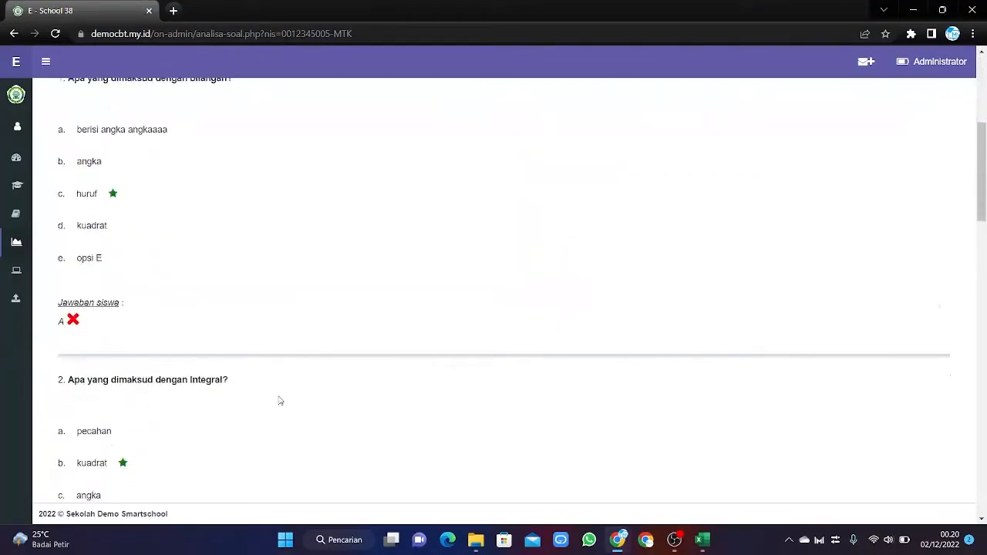
{"action": "scroll", "coordinate": [280, 400], "scroll_direction": "up", "scroll_amount": 5}
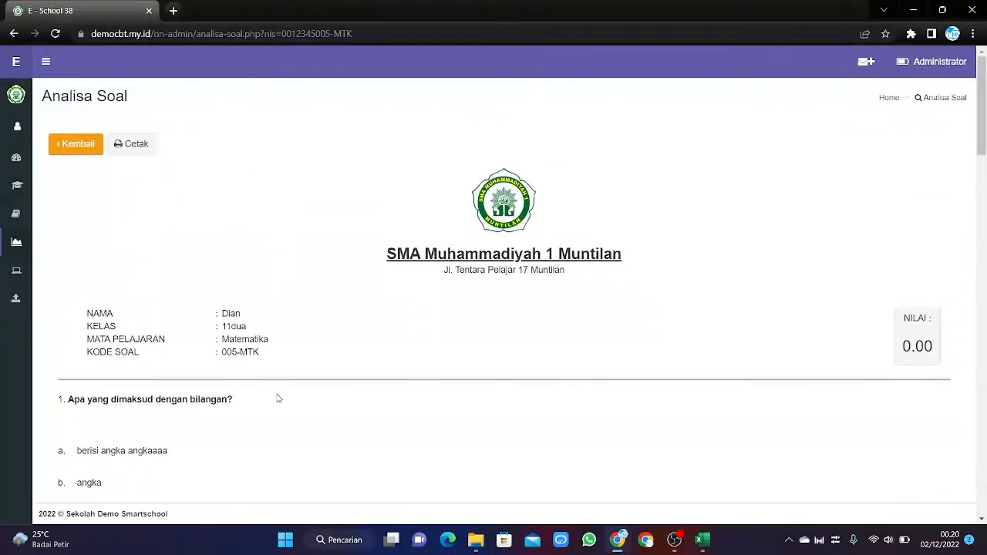
{"action": "scroll", "coordinate": [279, 398], "scroll_direction": "down", "scroll_amount": 5}
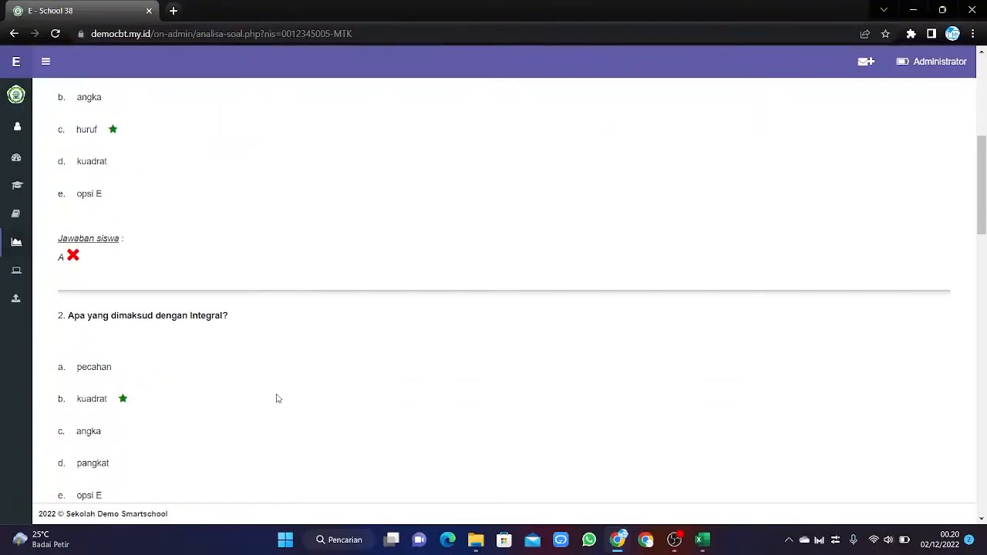
{"action": "scroll", "coordinate": [279, 397], "scroll_direction": "down", "scroll_amount": 15}
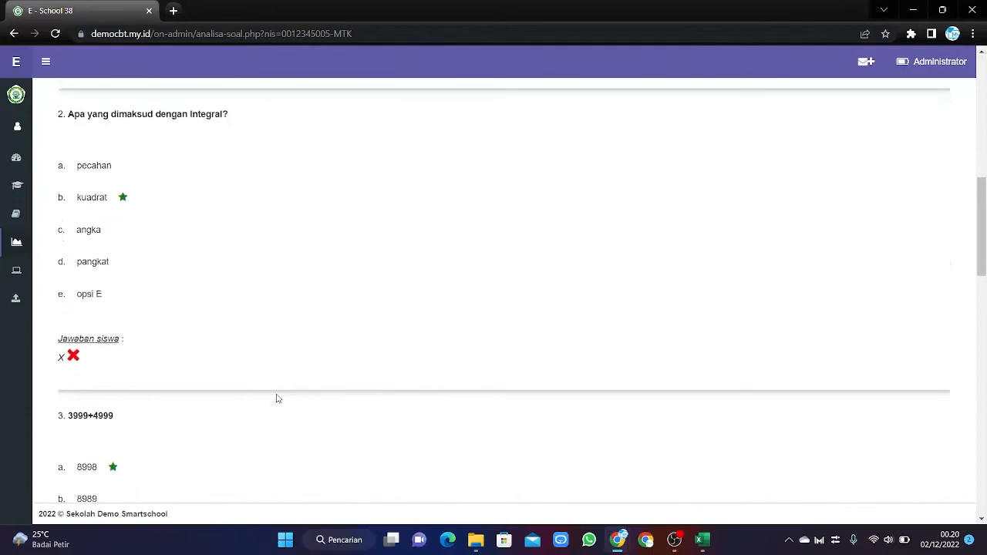
{"action": "scroll", "coordinate": [278, 398], "scroll_direction": "down", "scroll_amount": 3}
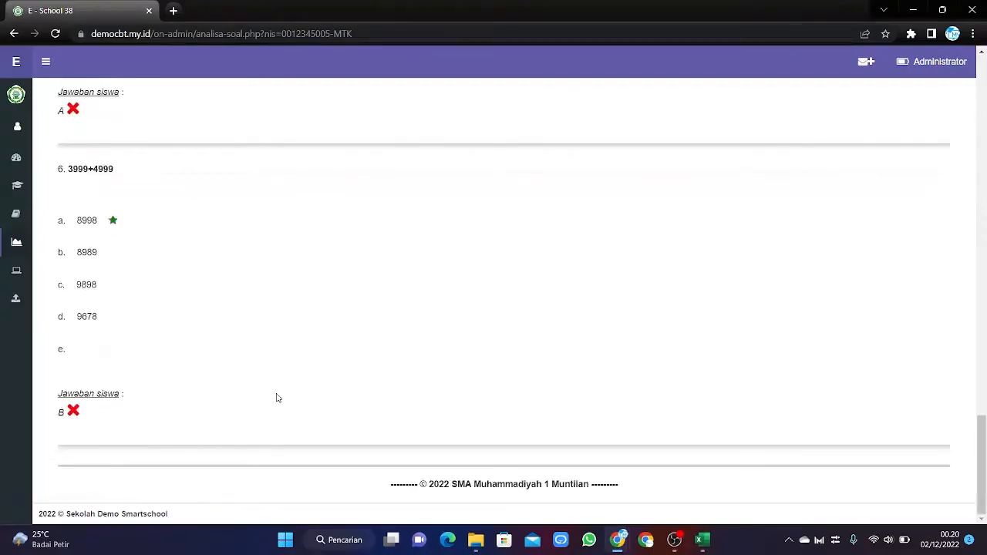
{"action": "scroll", "coordinate": [276, 398], "scroll_direction": "up", "scroll_amount": 15}
{"action": "scroll", "coordinate": [276, 398], "scroll_direction": "up", "scroll_amount": 5}
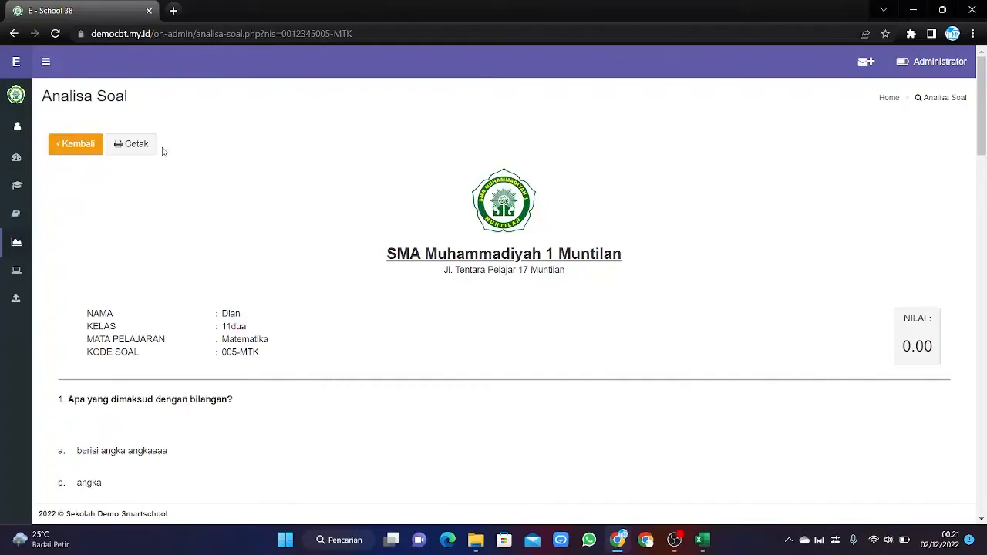
{"action": "left_click", "coordinate": [78, 148]}
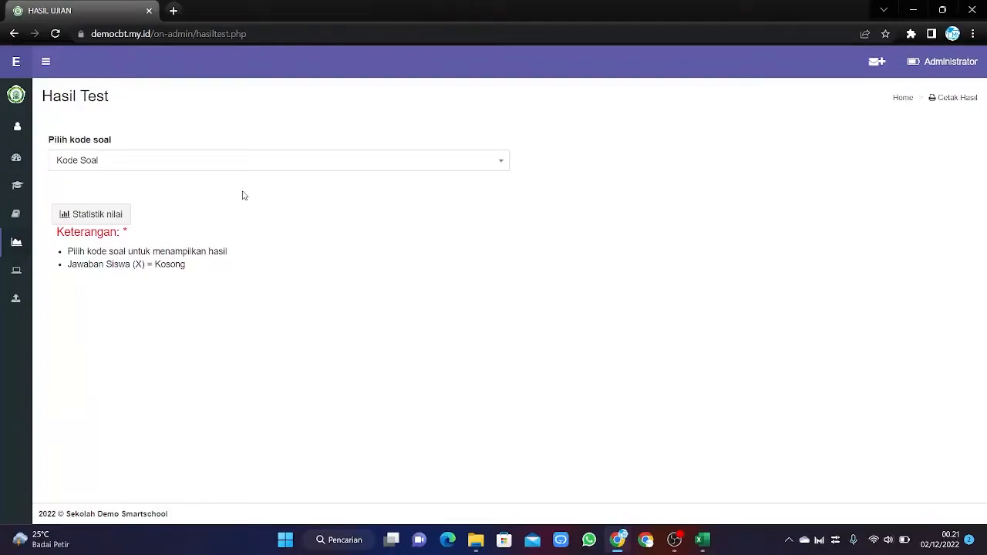
Reselect 005-MTK in Kode Soal to reload its results and open the Detail Hasil Test column list.
{"action": "left_click", "coordinate": [270, 162]}
{"action": "left_click", "coordinate": [91, 267]}
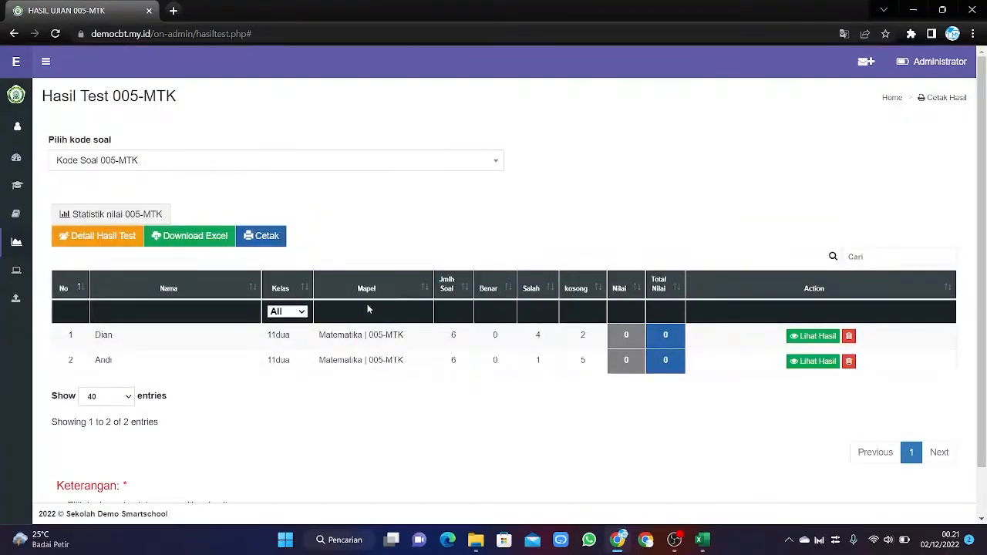
{"action": "left_click", "coordinate": [119, 247]}
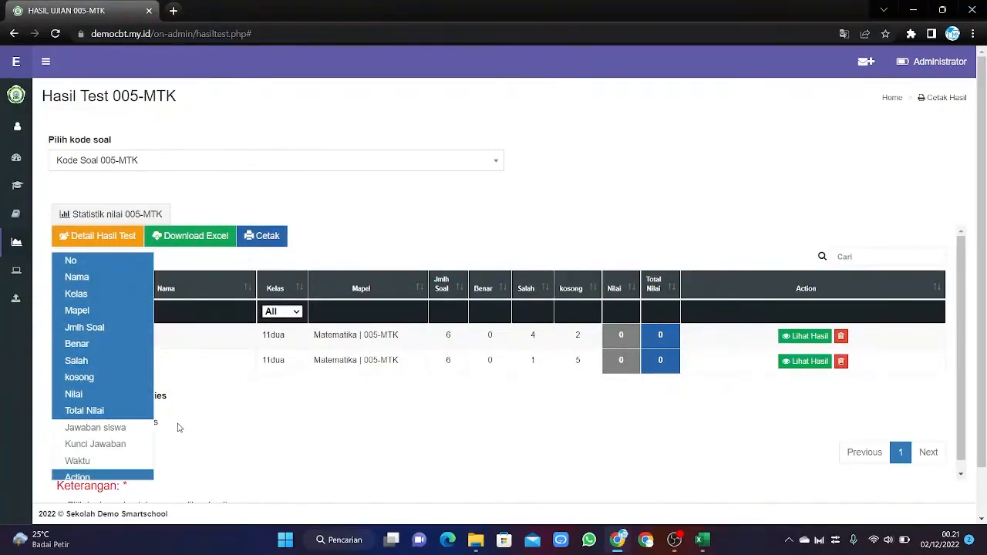
Show the Jawaban siswa, Kunci Jawaban and Waktu columns in the 005-MTK results table.
{"action": "left_click", "coordinate": [127, 432]}
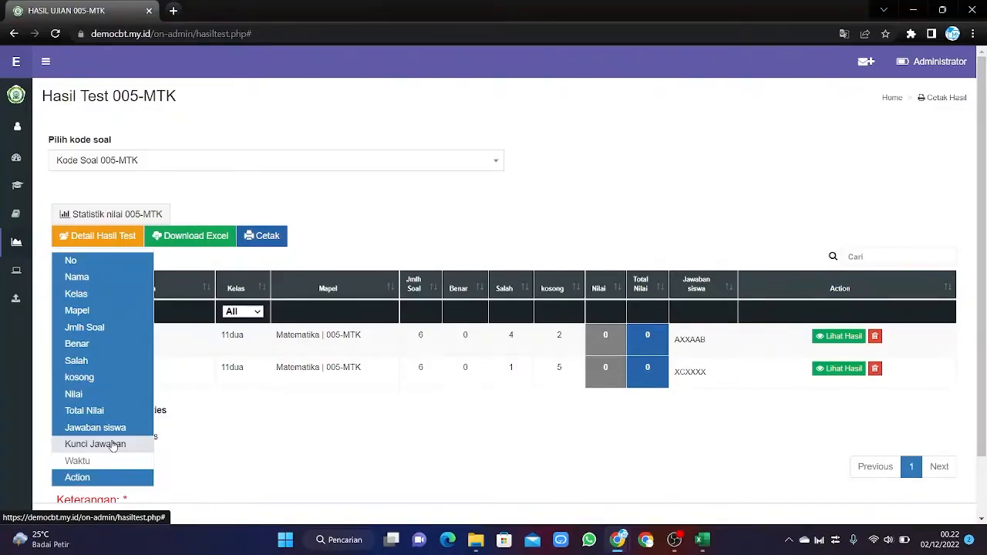
{"action": "scroll", "coordinate": [108, 439], "scroll_direction": "down", "scroll_amount": 1}
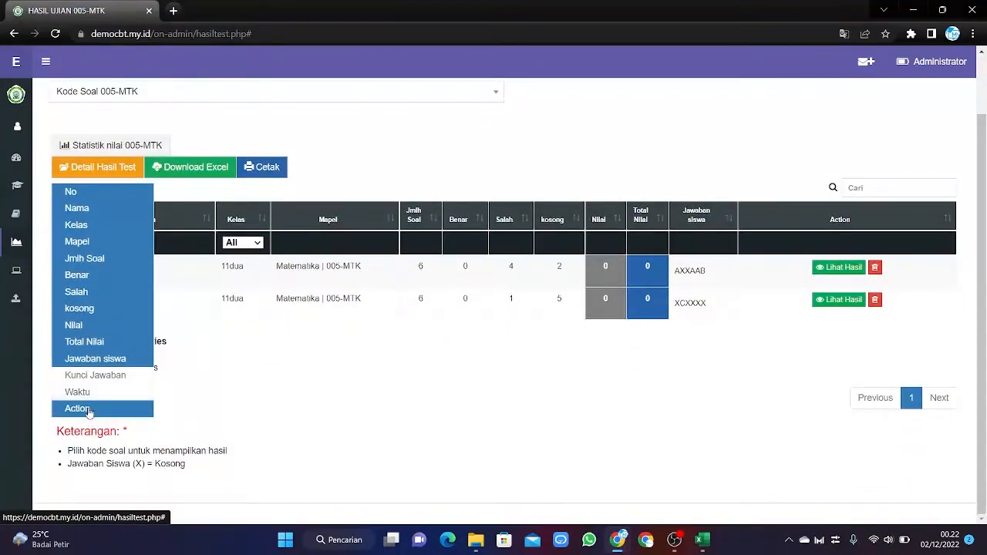
{"action": "left_click", "coordinate": [100, 376]}
{"action": "left_click", "coordinate": [93, 393]}
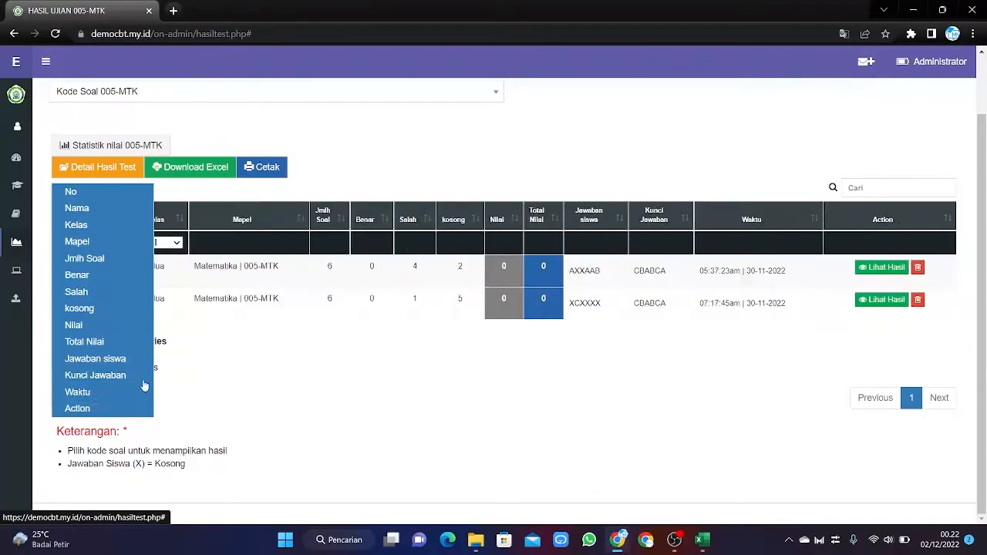
Hide the Waktu, Kunci Jawaban and Jawaban siswa columns again and close the column list.
{"action": "scroll", "coordinate": [802, 370], "scroll_direction": "up", "scroll_amount": 1}
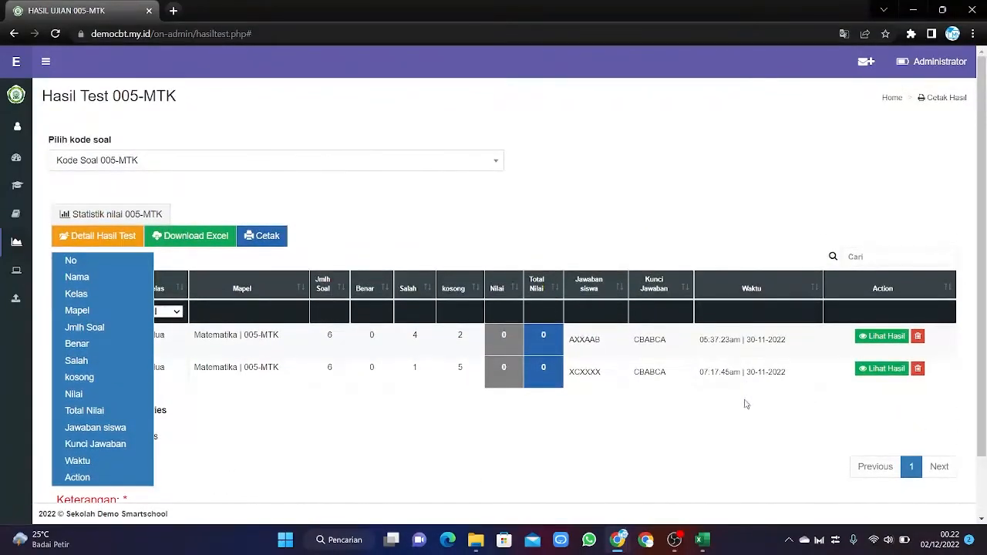
{"action": "left_click", "coordinate": [108, 459]}
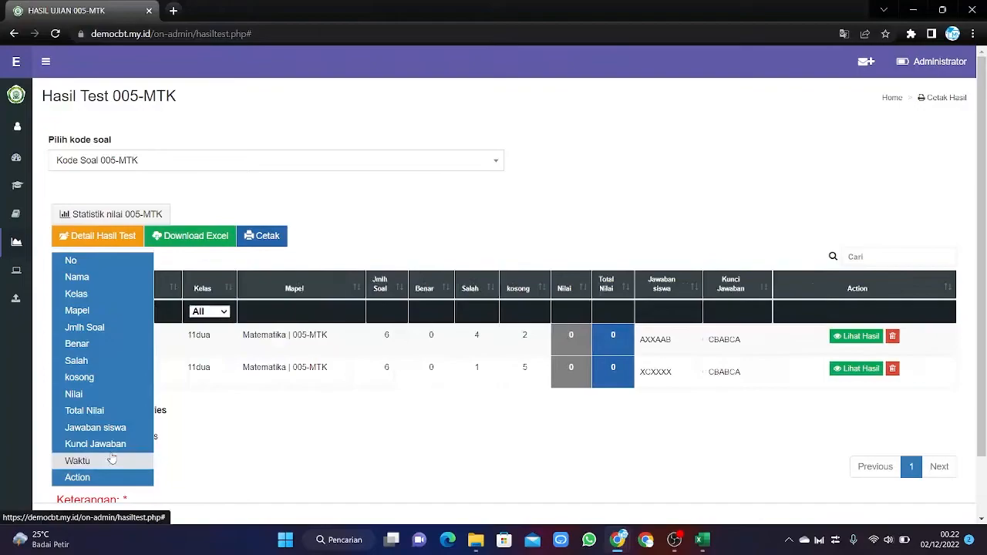
{"action": "left_click", "coordinate": [108, 449]}
{"action": "left_click", "coordinate": [116, 429]}
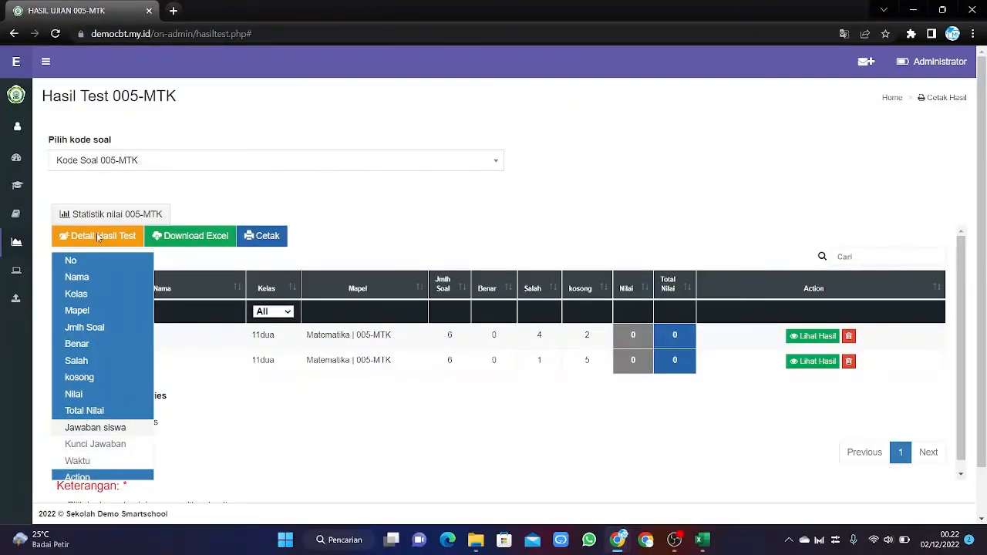
{"action": "left_click", "coordinate": [222, 271]}
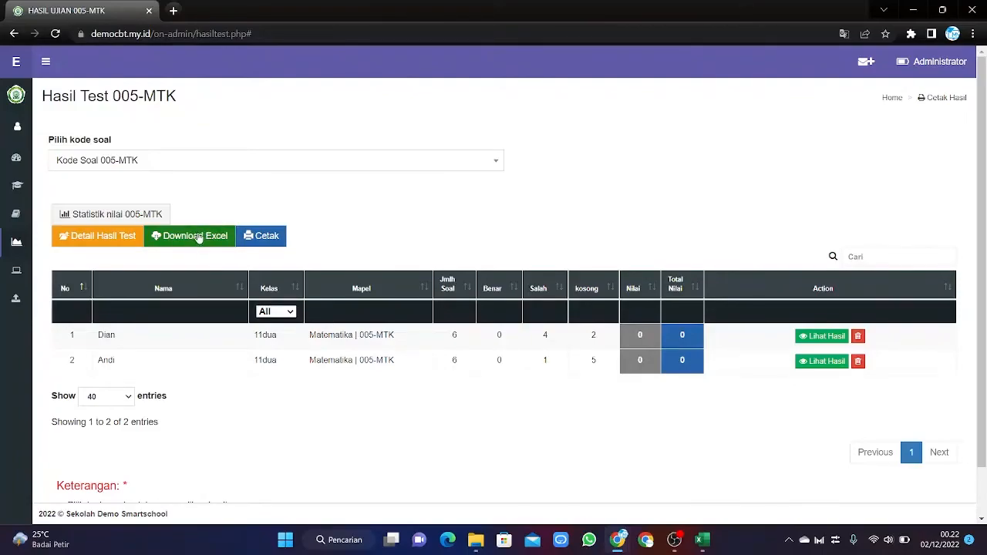
{"action": "scroll", "coordinate": [402, 468], "scroll_direction": "down", "scroll_amount": 1}
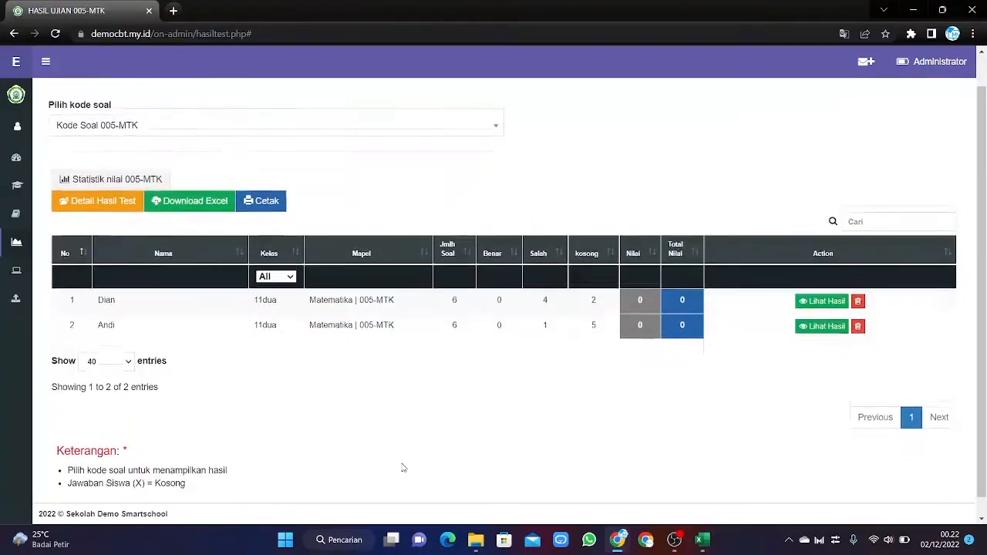
{"action": "scroll", "coordinate": [370, 459], "scroll_direction": "up", "scroll_amount": 1}
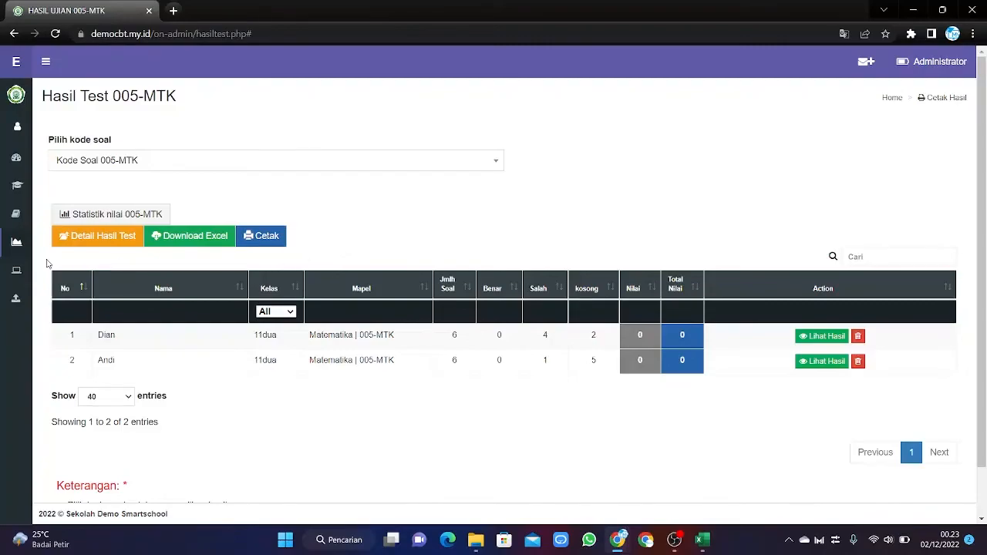
{"action": "mouse_move", "coordinate": [6, 242]}
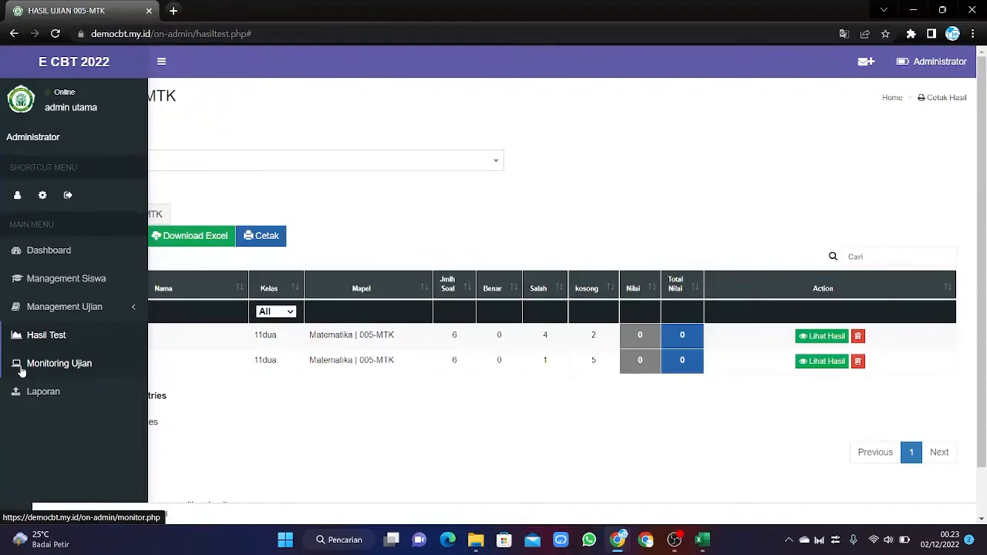
Go to Monitoring Ujian in the sidebar, whose participant progress table is empty.
{"action": "left_click", "coordinate": [21, 372]}
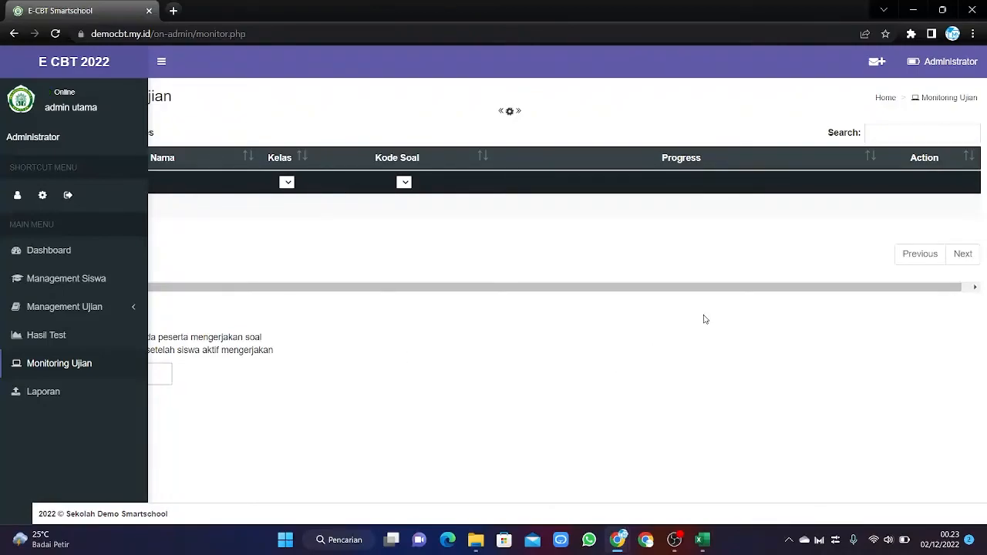
Go to the Upload Laporan page through Laporan in the sidebar.
{"action": "left_click", "coordinate": [76, 397]}
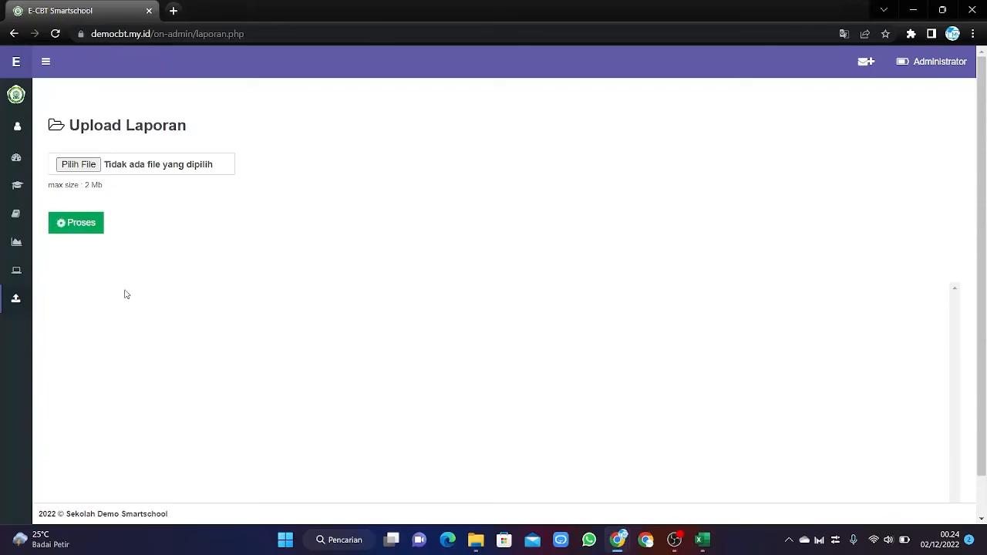
{"action": "mouse_move", "coordinate": [2, 301]}
Open a blank new Chrome tab, then return to the E-CBT Smartschool Upload Laporan tab.
{"action": "left_click", "coordinate": [173, 10]}
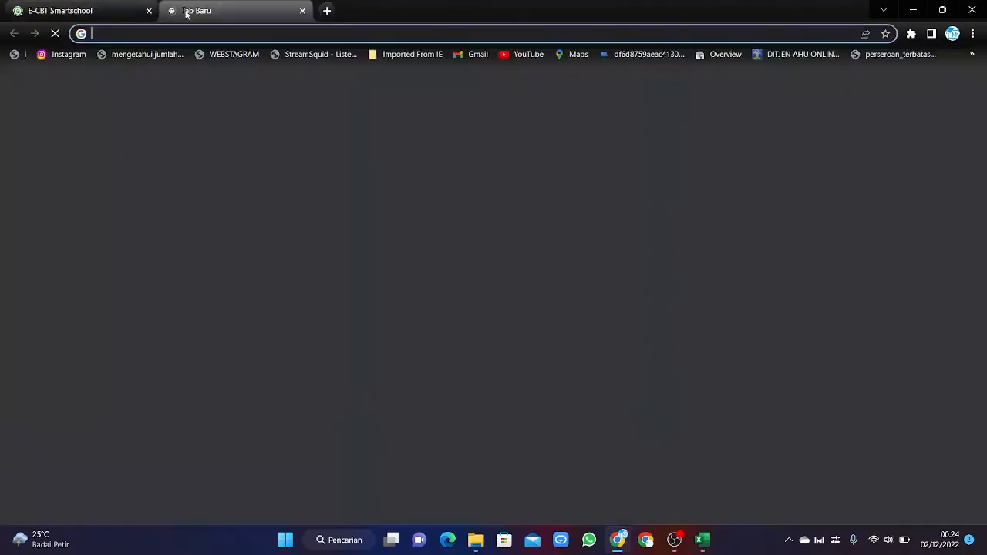
{"action": "left_click", "coordinate": [123, 9]}
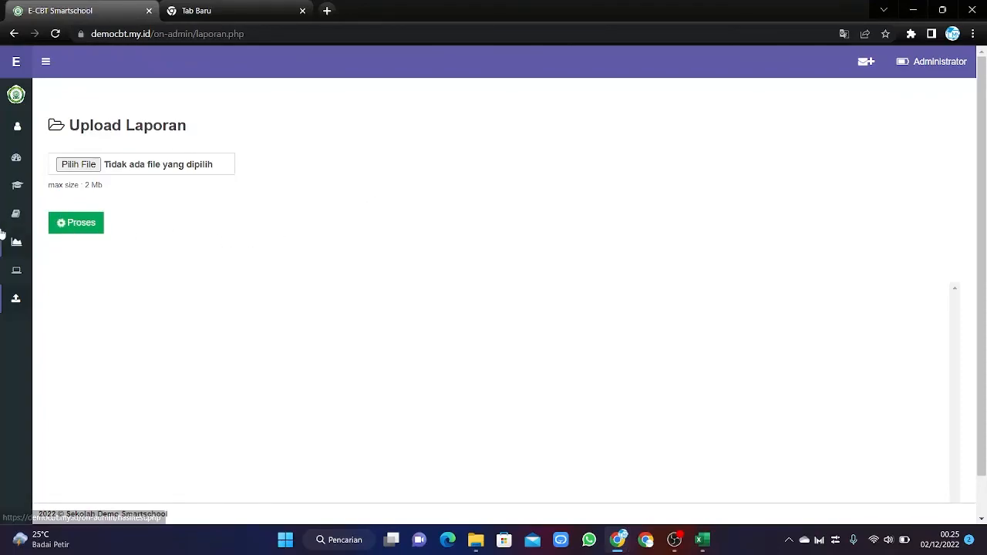
{"action": "mouse_move", "coordinate": [3, 247]}
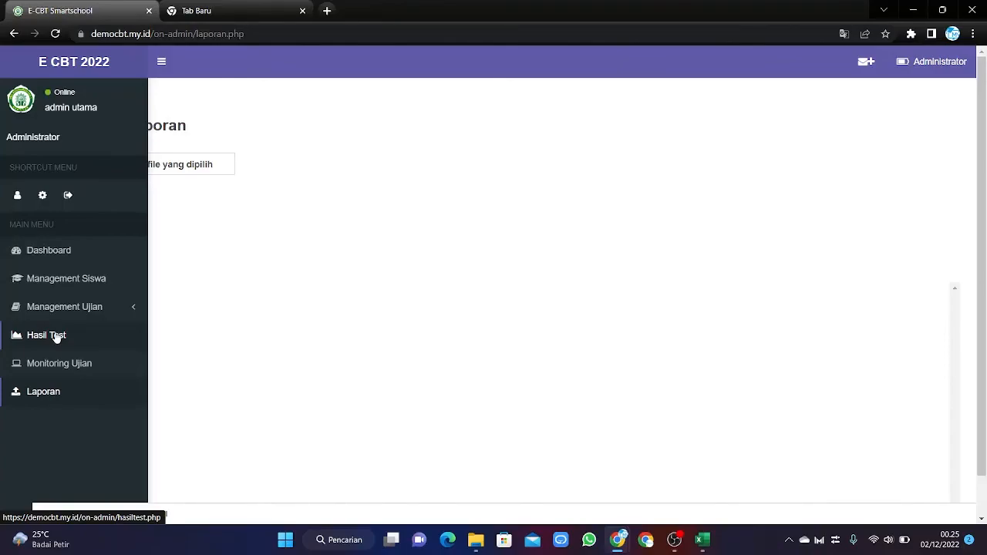
{"action": "left_click", "coordinate": [675, 541]}
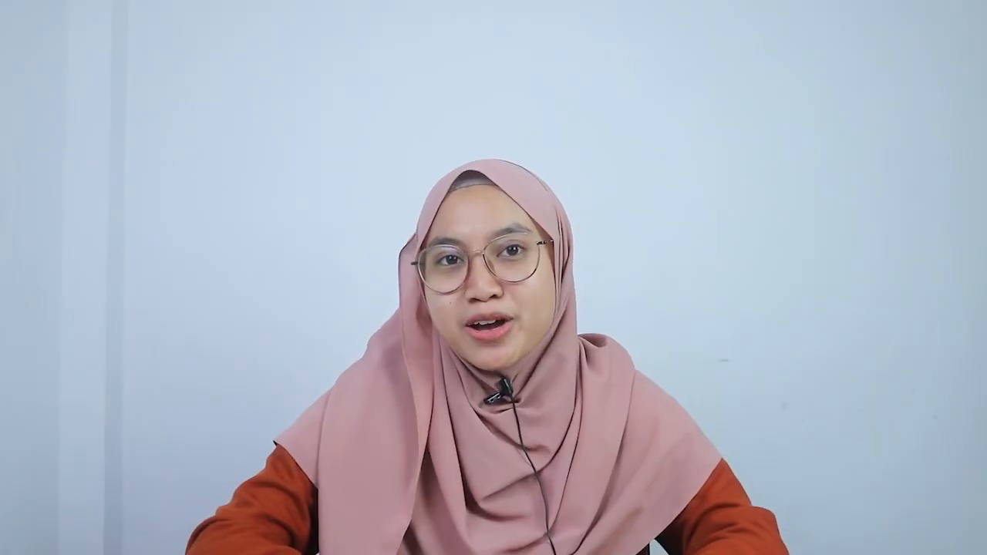